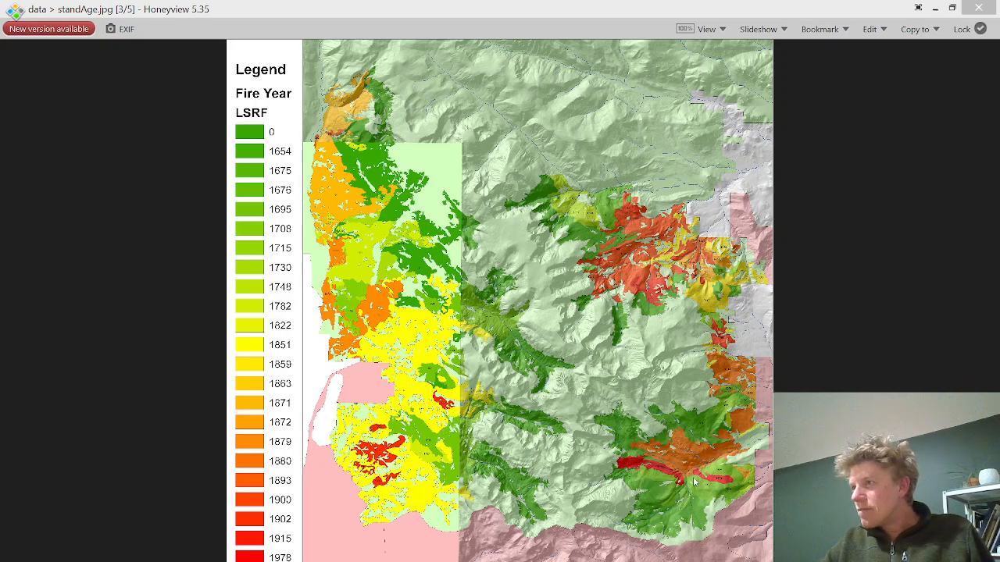
Examine the fire-year stands in the southeastern part of the standAge.jpg map, around the areas labelled 1978 and 1880
scroll(695, 482, "up", 1)
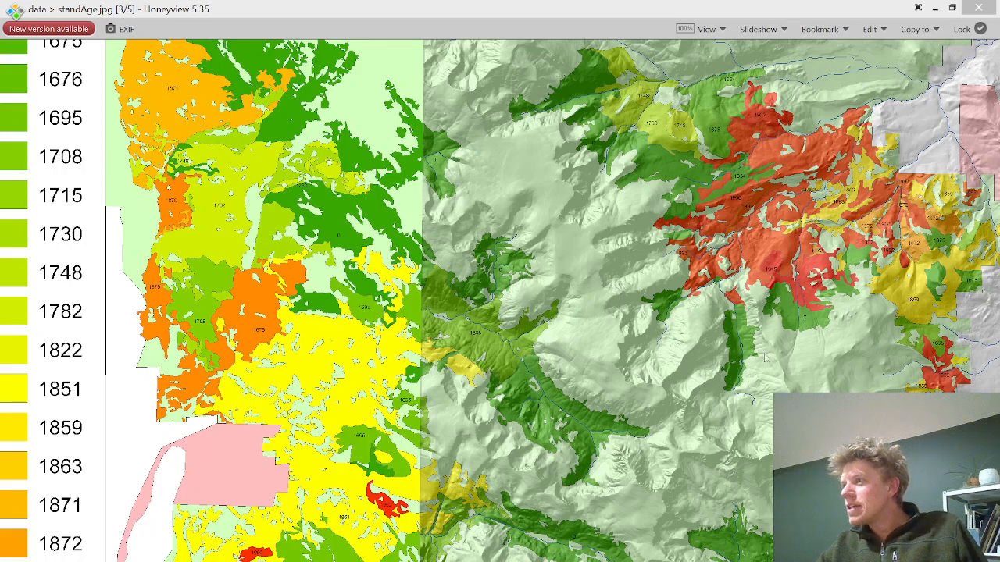
left_click_drag(725, 459, 679, 334)
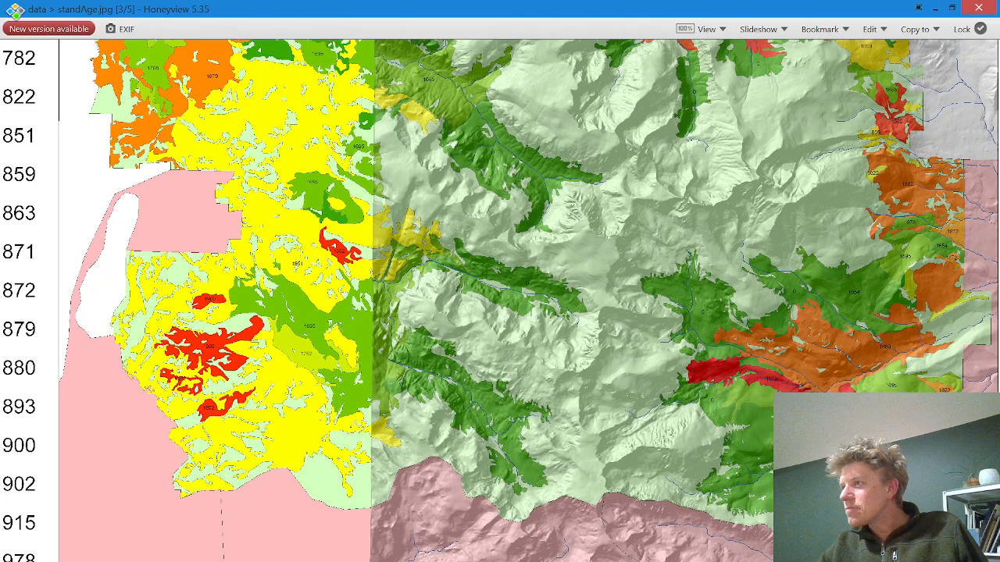
scroll(820, 419, "up", 1)
left_click_drag(820, 419, 683, 364)
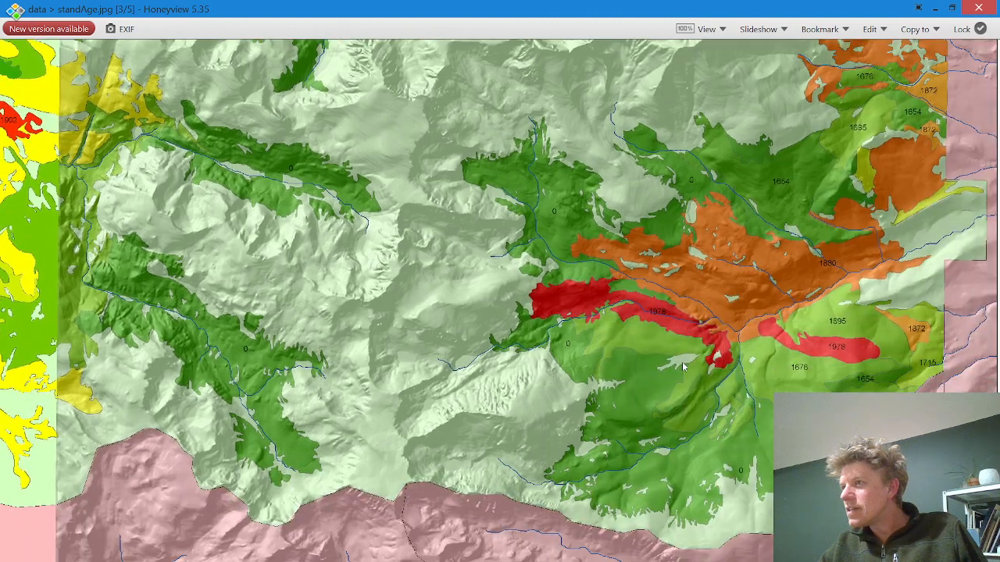
scroll(748, 361, "up", 1)
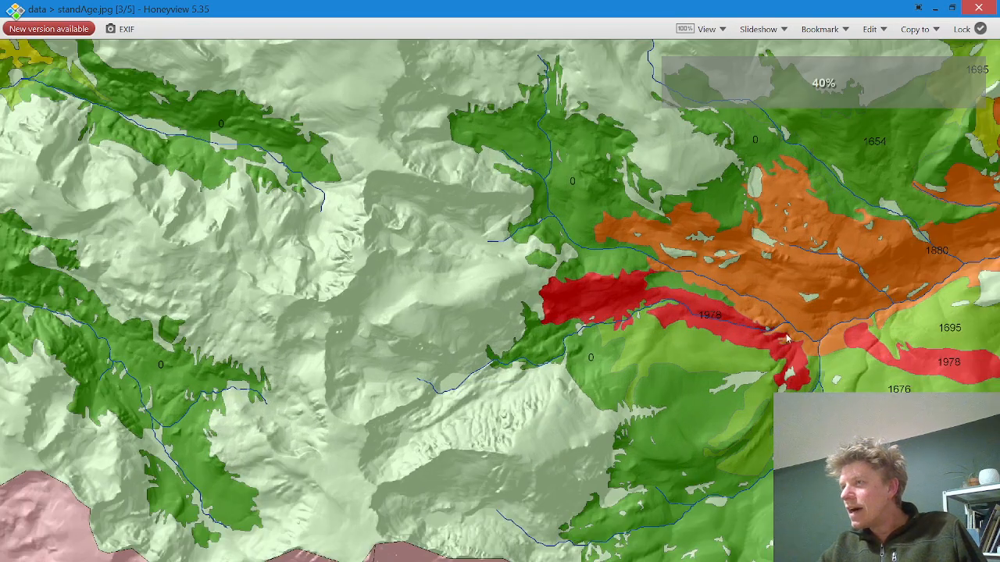
scroll(789, 339, "up", 1)
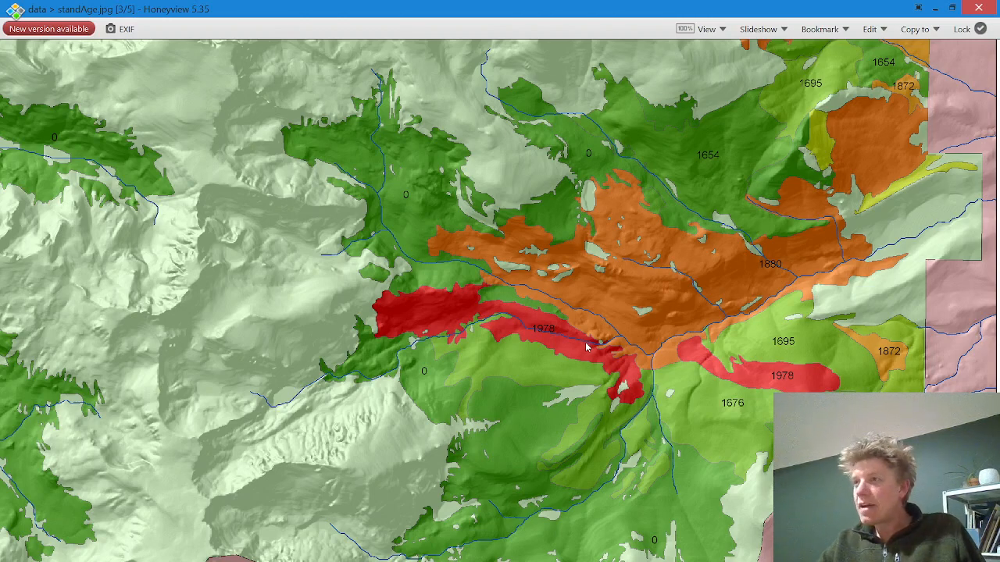
Examine the western and northern stands of the fire-year map, ending with the whole image and its legend in view
scroll(586, 347, "down", 3)
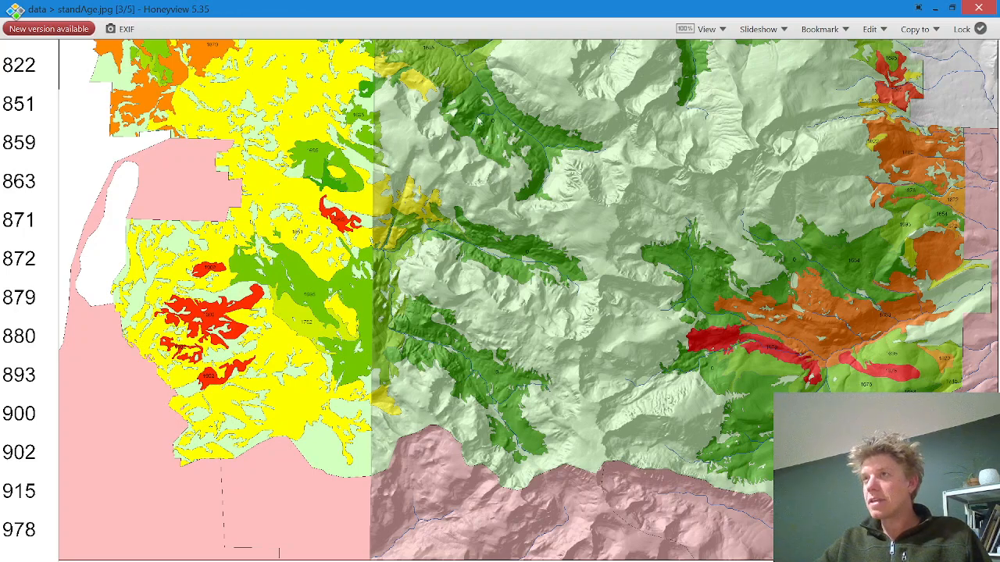
left_click_drag(481, 129, 482, 499)
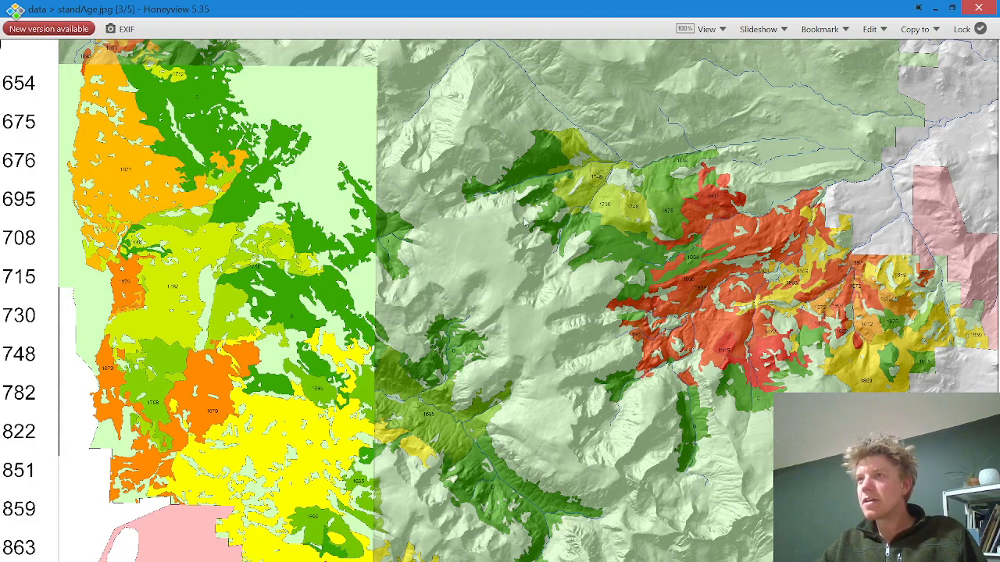
left_click_drag(525, 223, 533, 269)
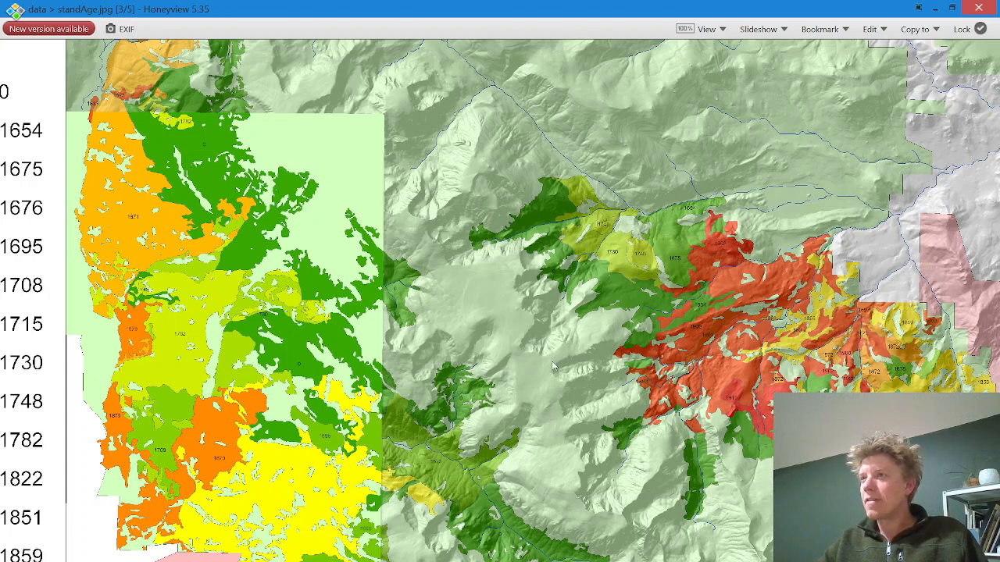
scroll(547, 359, "down", 4)
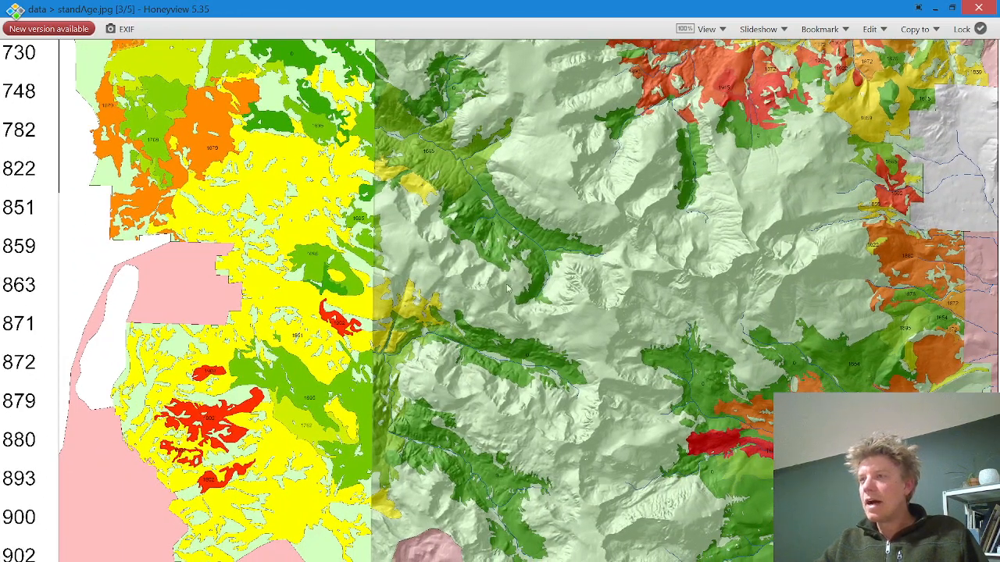
left_click_drag(576, 349, 426, 358)
scroll(427, 363, "up", 1)
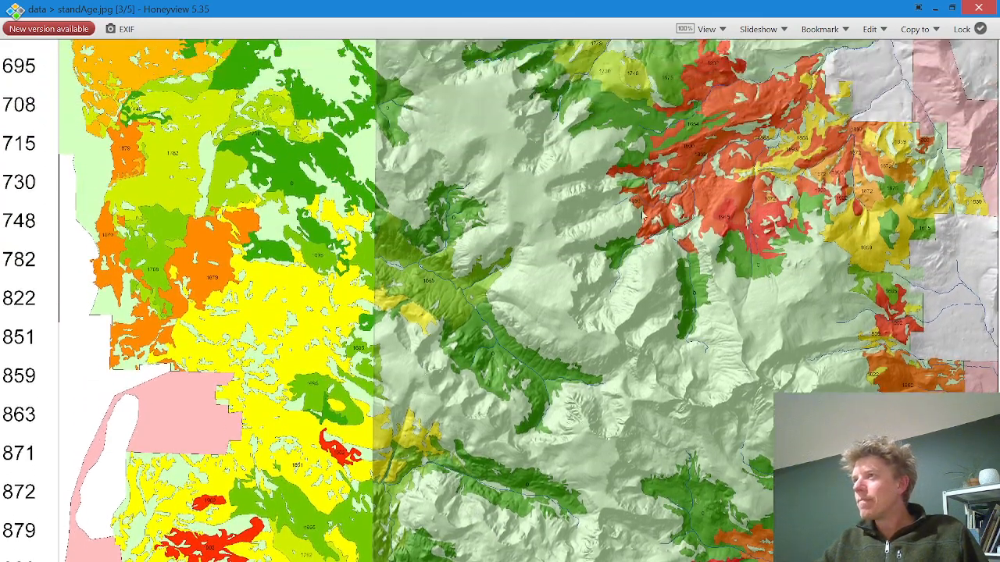
scroll(625, 226, "up", 3)
scroll(604, 270, "up", 2)
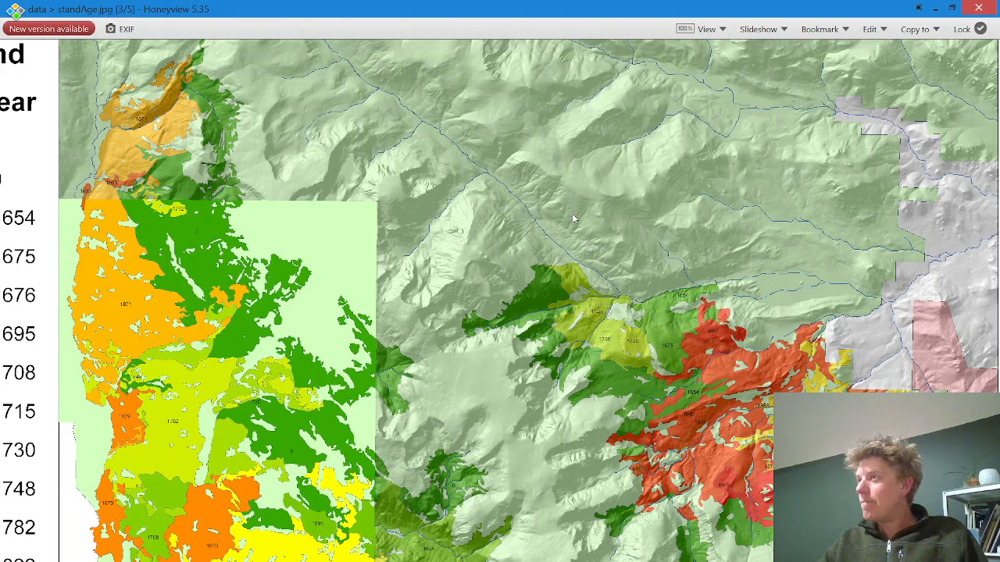
scroll(582, 219, "up", 1)
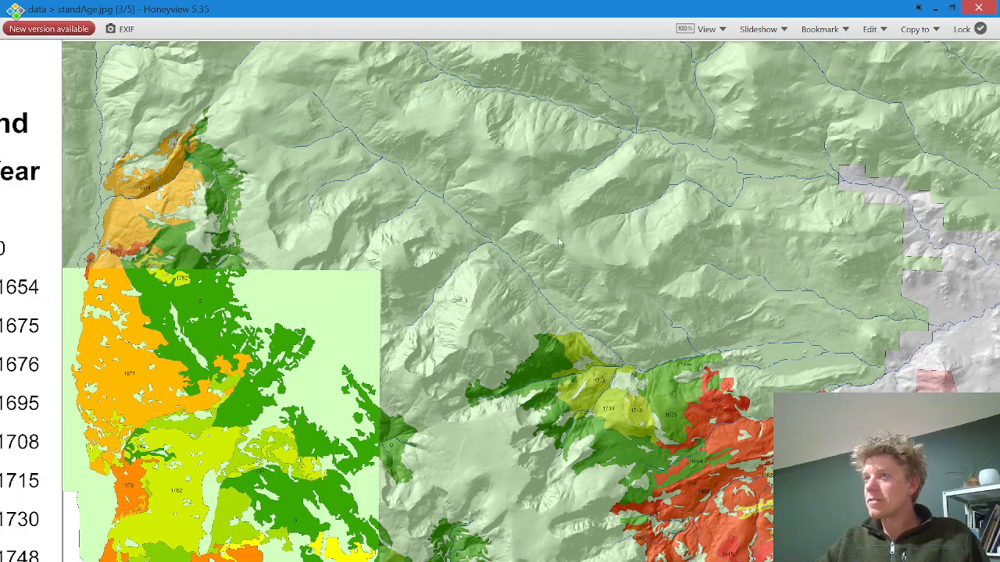
scroll(624, 312, "down", 3)
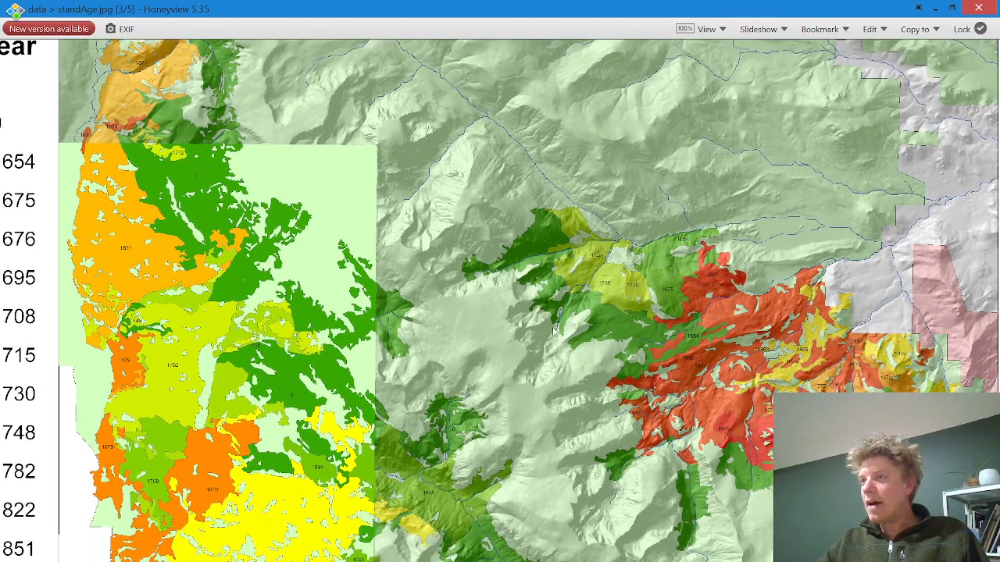
scroll(555, 332, "down", 1)
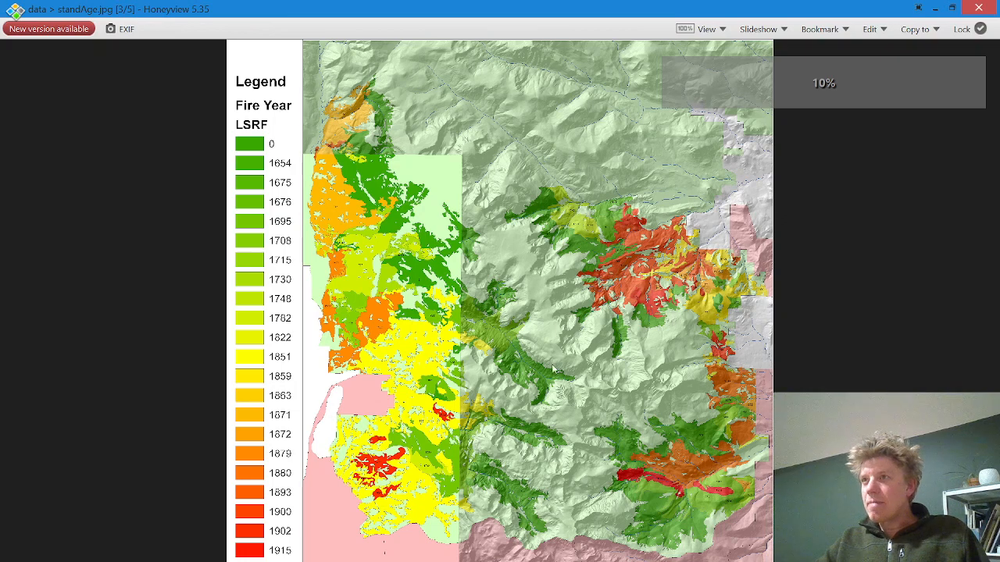
mouse_move(551, 376)
left_mouse_down()
mouse_move(542, 304)
mouse_move(554, 390)
mouse_move(546, 367)
left_mouse_up()
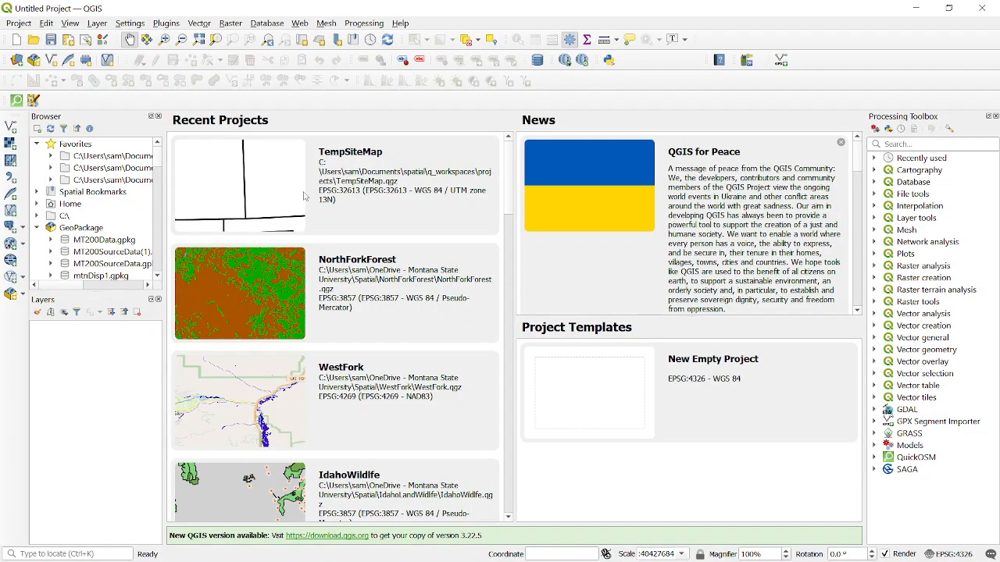
left_click(234, 26)
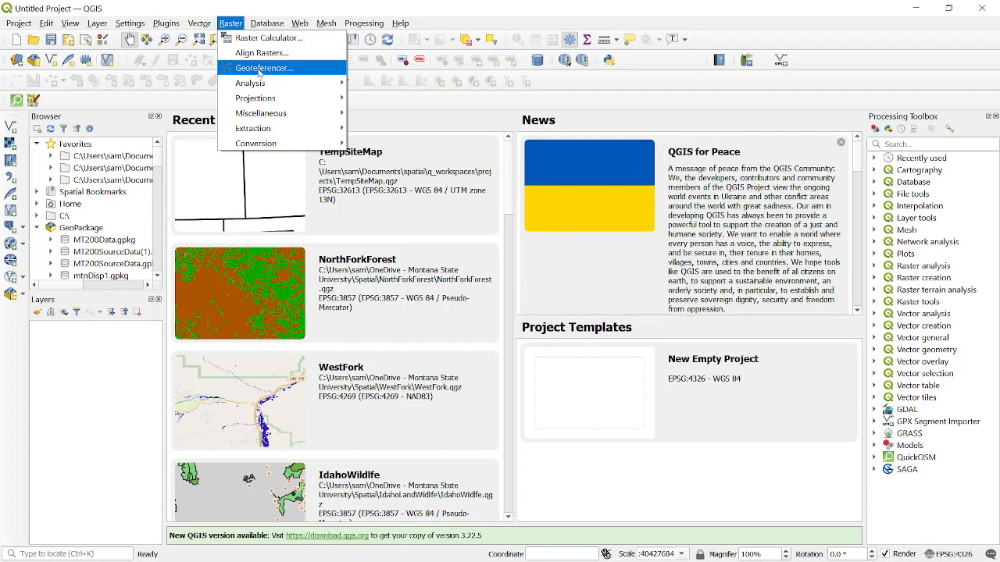
left_click(245, 12)
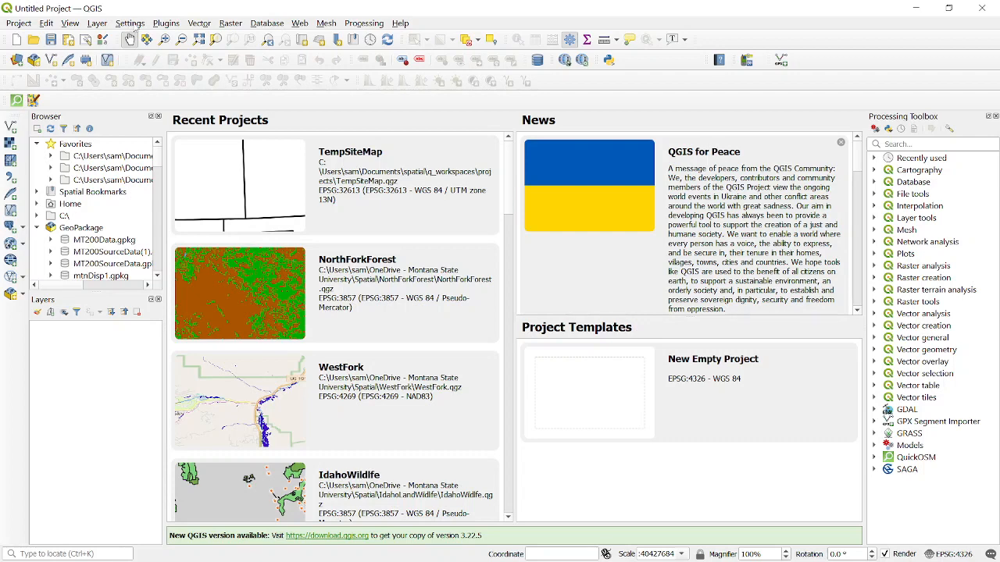
Create a new QGIS user profile, entering the user's first name as the profile name
left_click(131, 24)
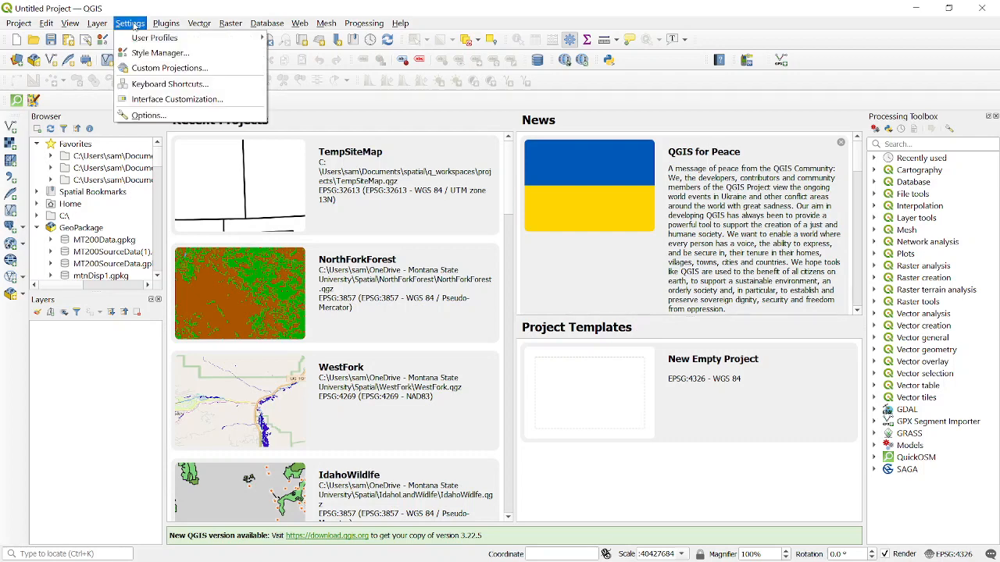
left_click(132, 25)
left_click(132, 26)
mouse_move(141, 38)
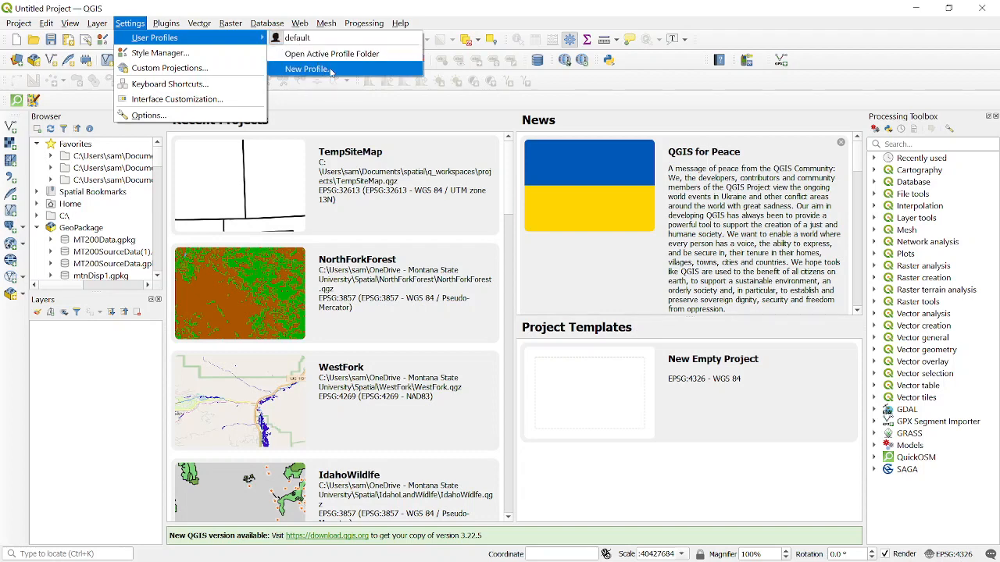
left_click(306, 69)
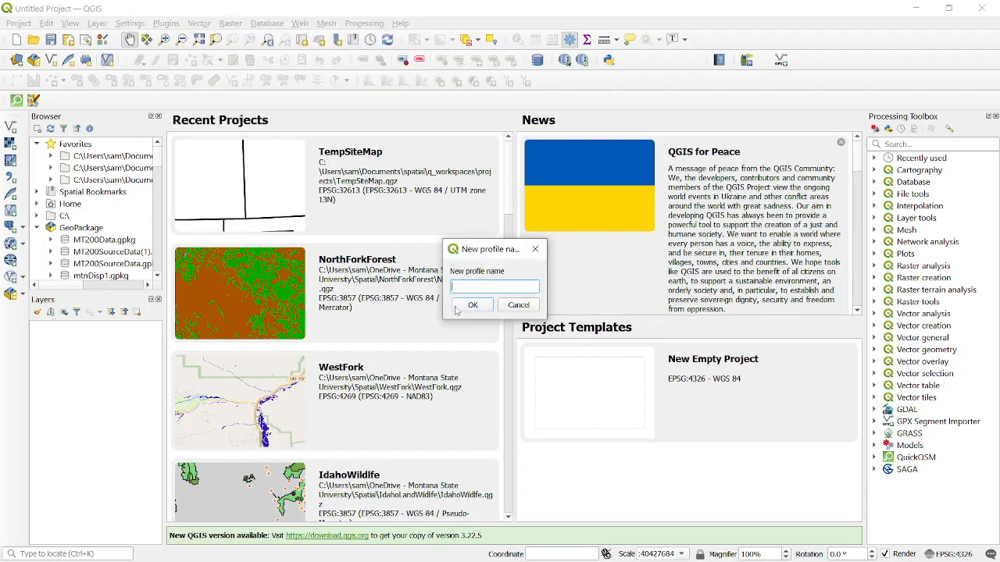
type("Sam")
left_click(471, 305)
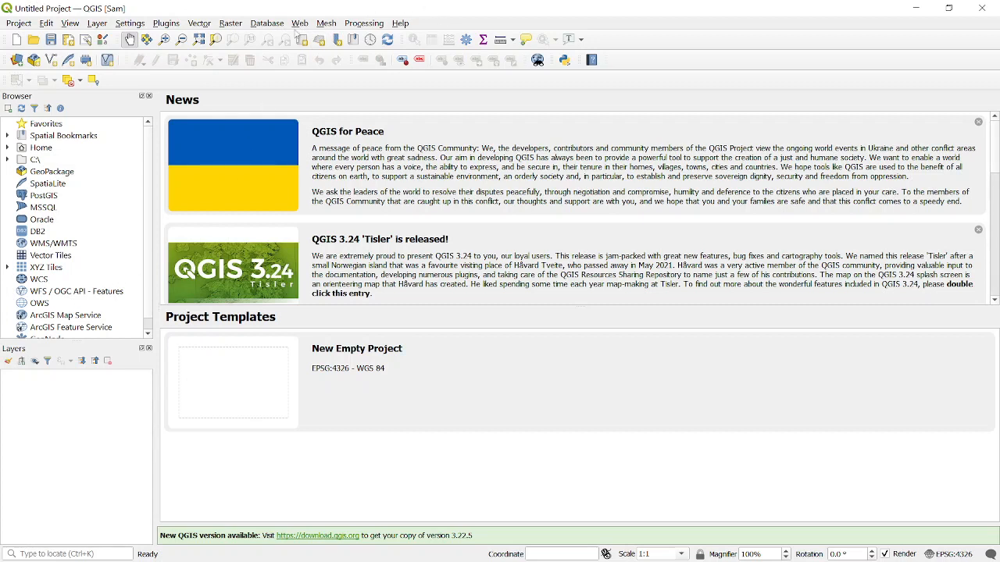
left_click(301, 24)
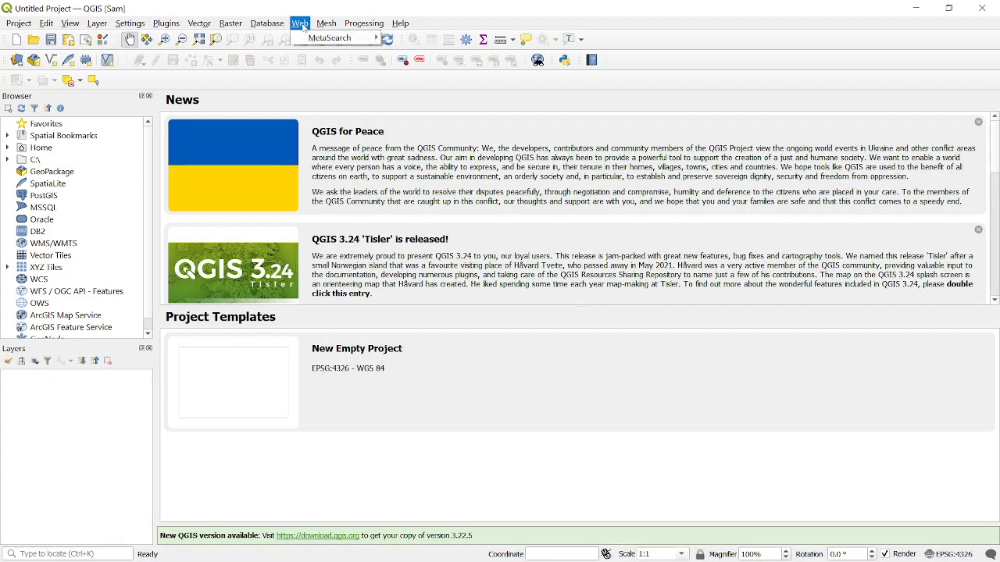
left_click(304, 25)
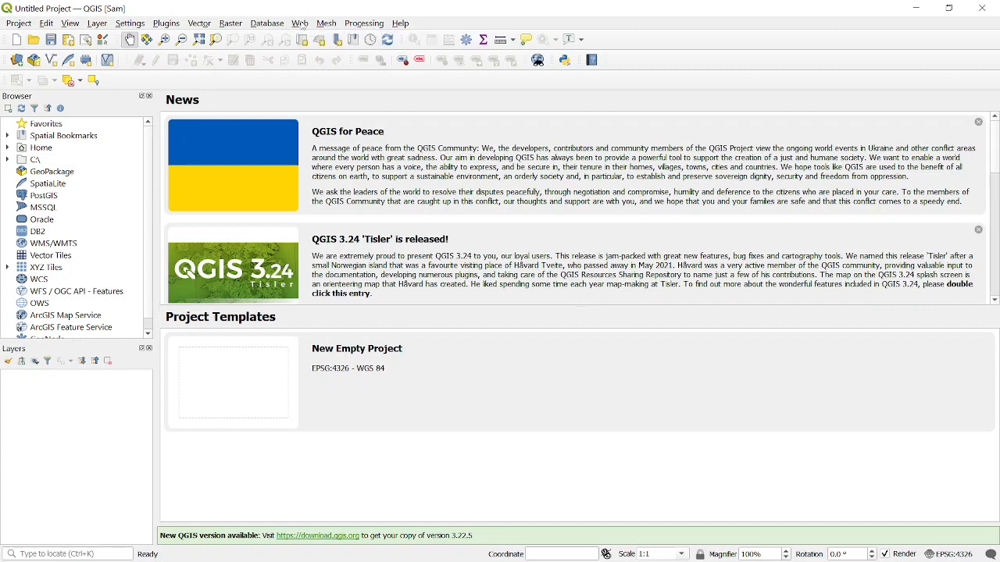
scroll(67, 267, "down", 1)
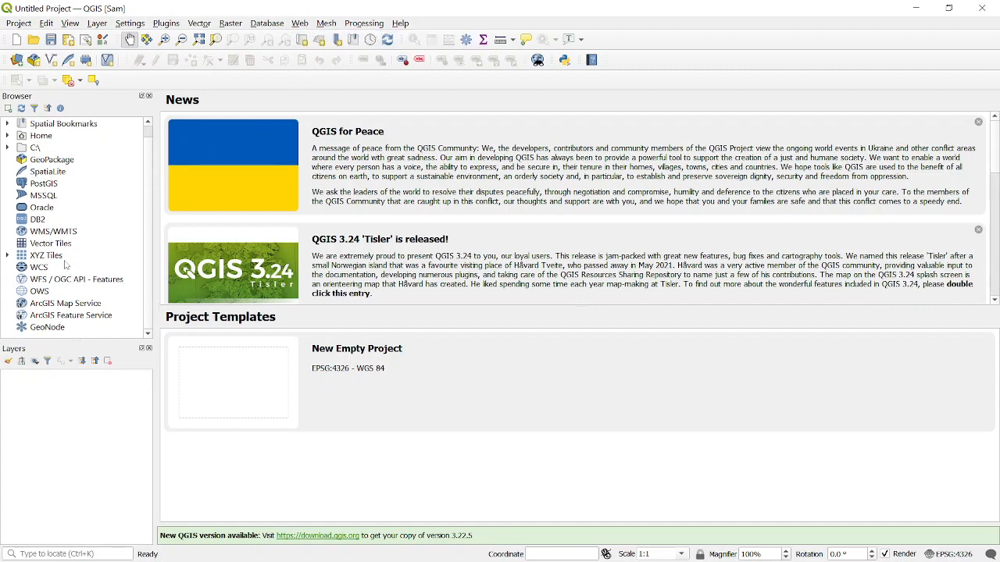
scroll(67, 268, "up", 1)
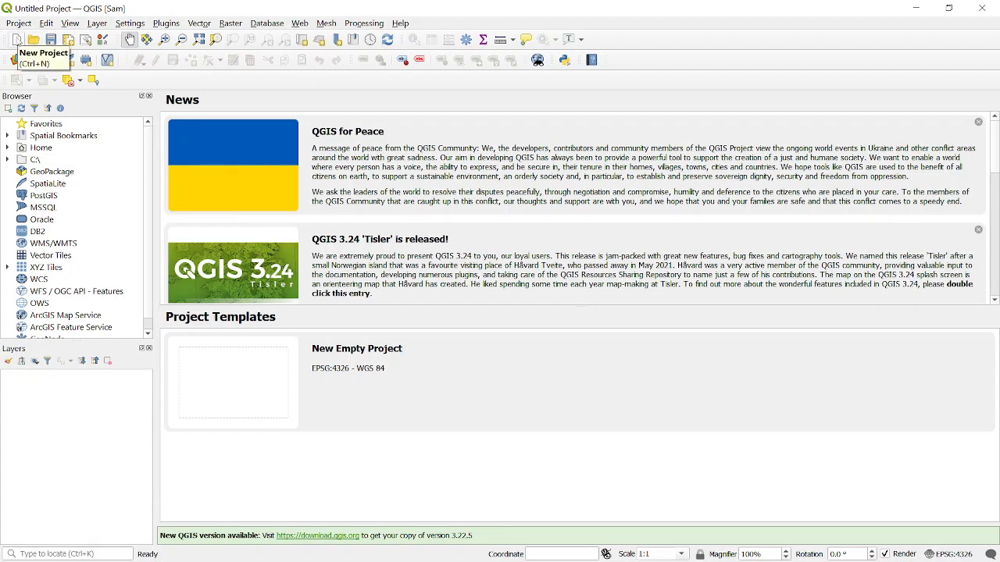
Start a new project and set its coordinate reference system to WGS 84 / Pseudo-Mercator (EPSG:3857)
left_click(16, 40)
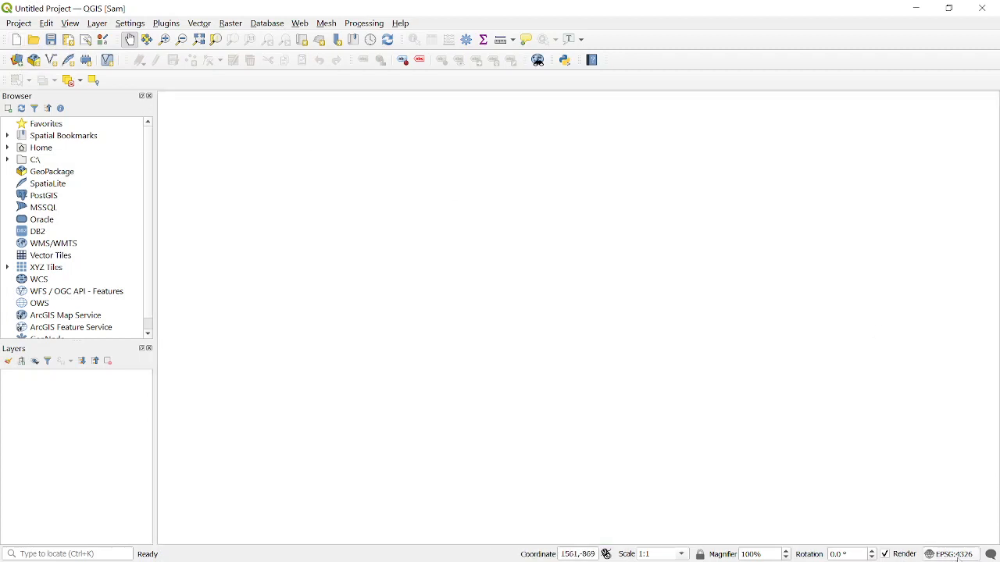
left_click(959, 553)
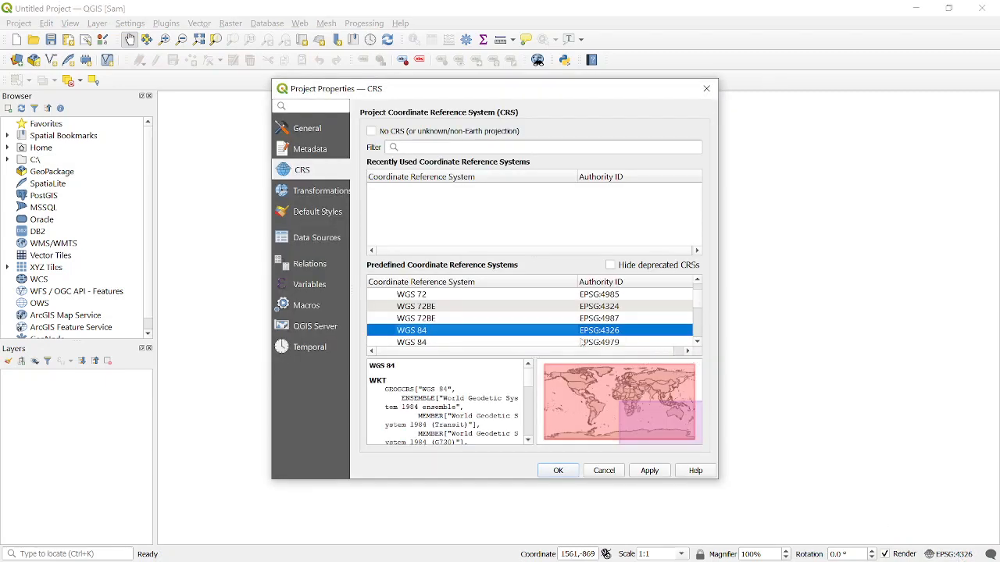
scroll(474, 322, "up", 1)
scroll(474, 321, "up", 1)
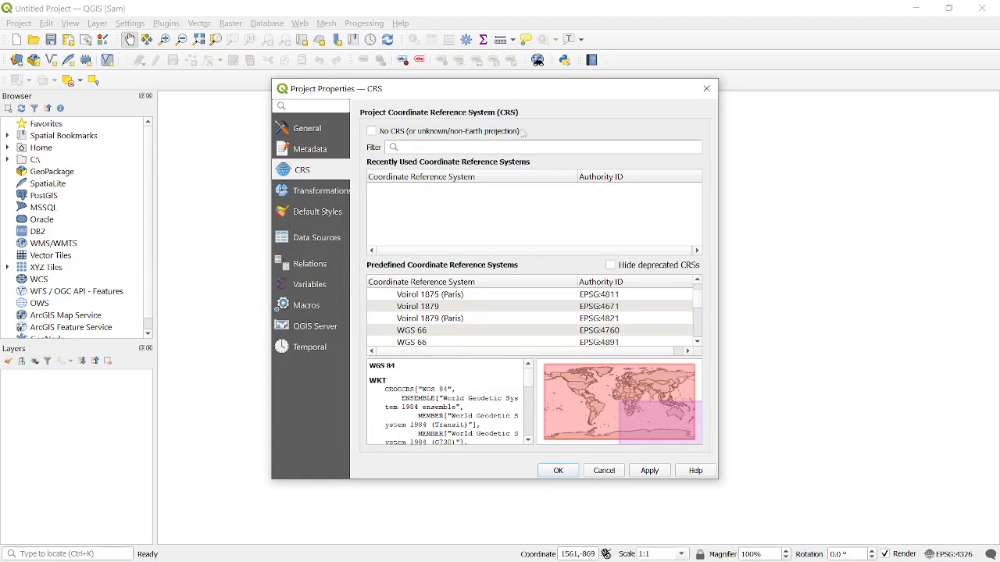
left_click(442, 148)
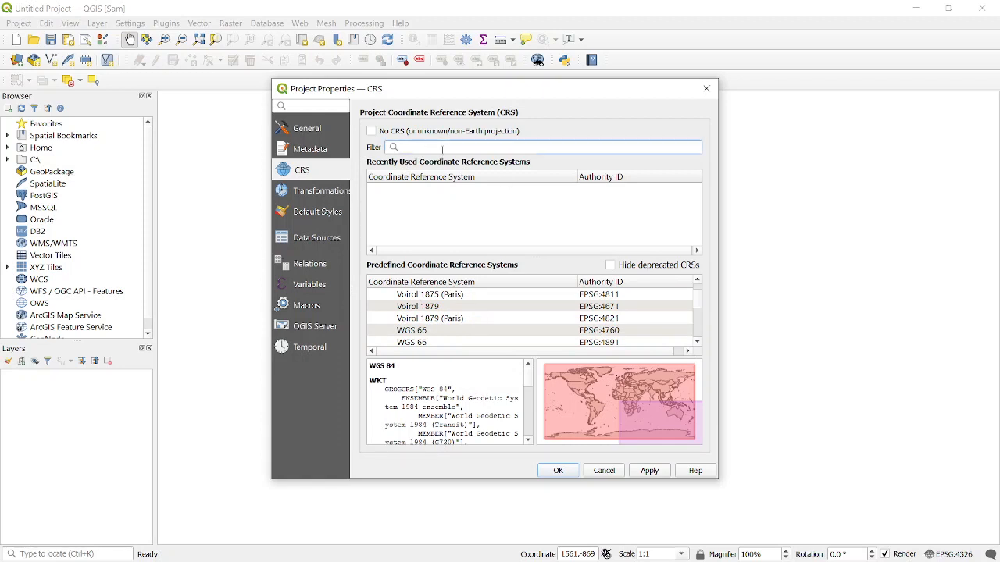
type("38")
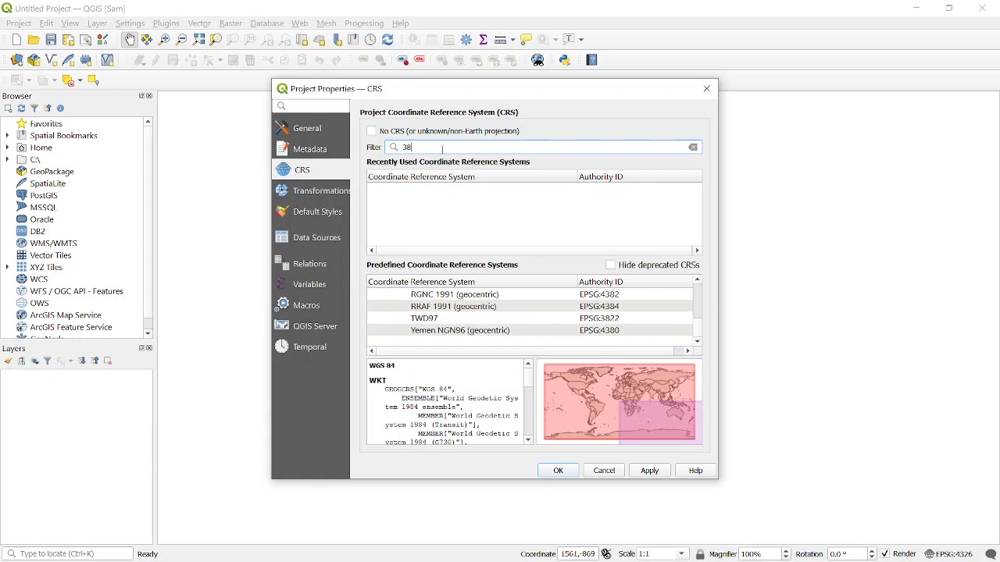
type("57")
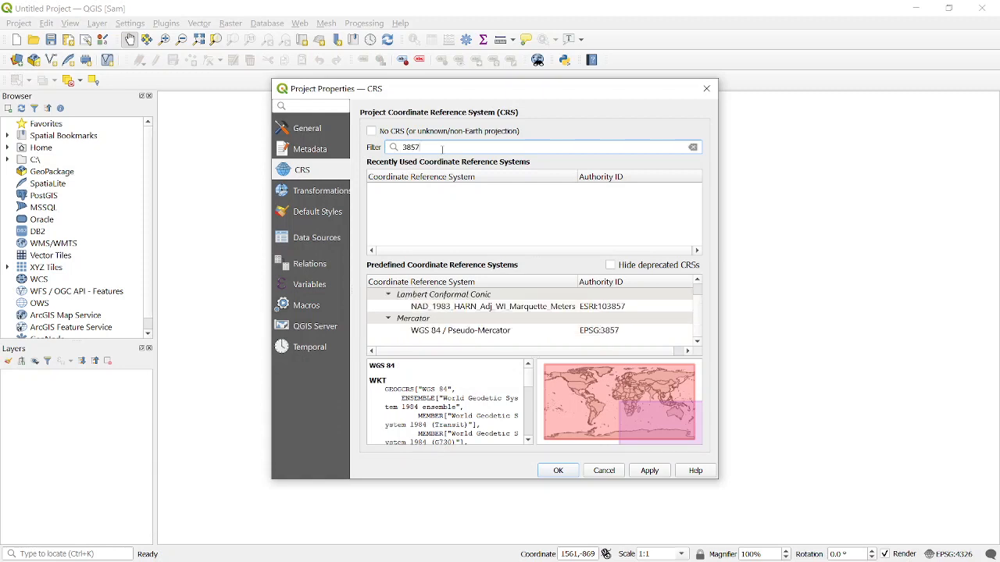
left_click(484, 332)
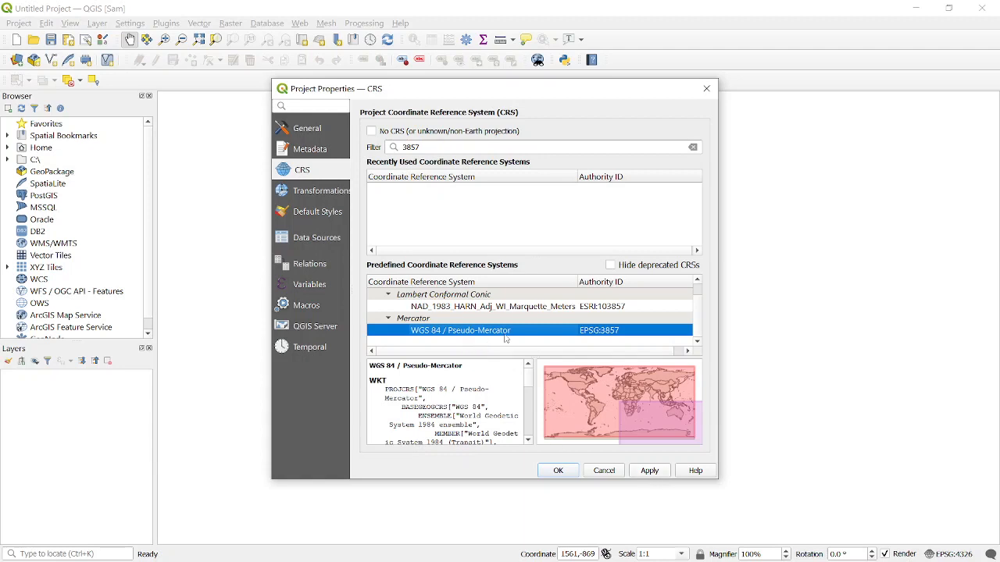
left_click(659, 475)
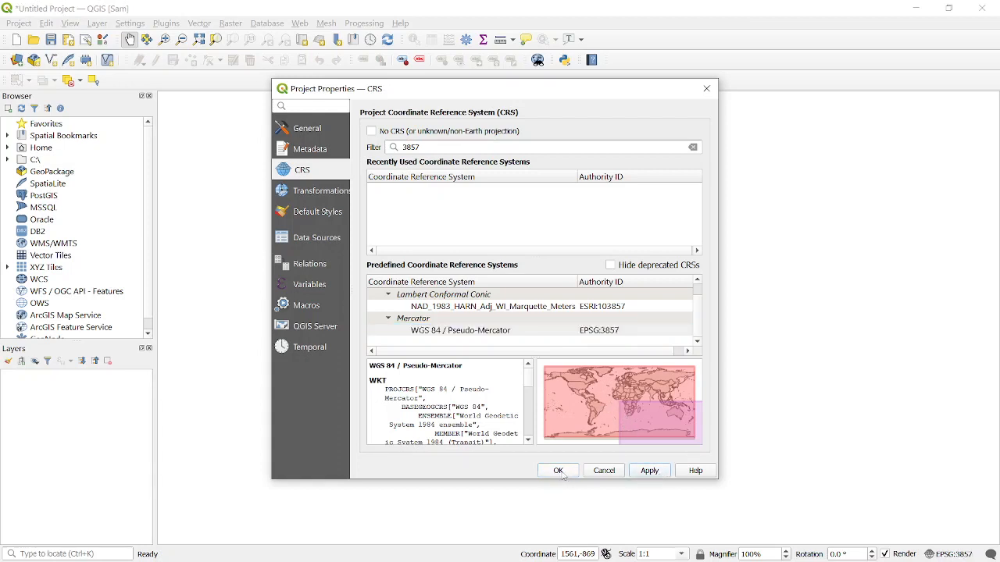
left_click(559, 471)
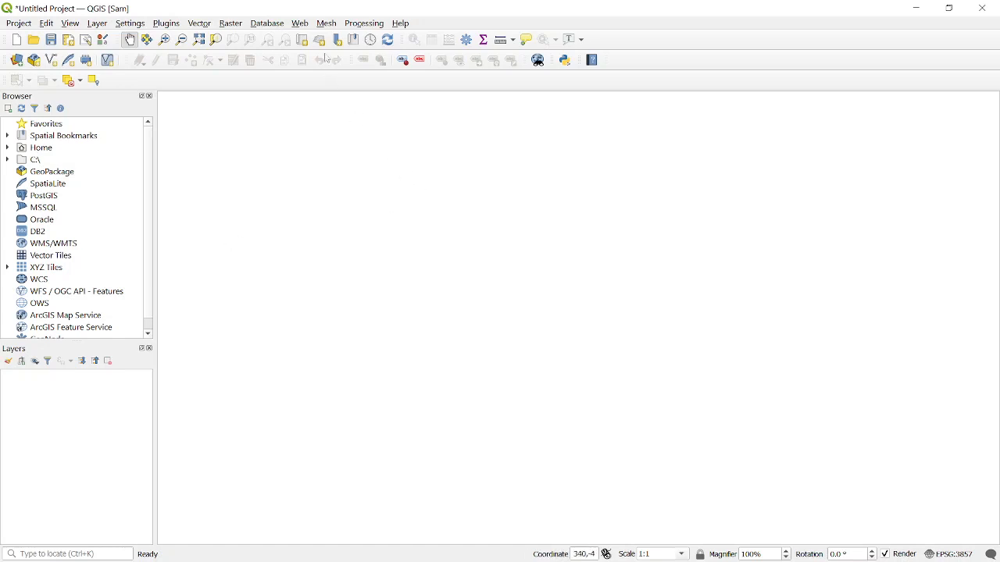
Add the OpenStreetMap XYZ tile layer to the project as a basemap
left_click(302, 23)
left_click(302, 23)
left_click(8, 268)
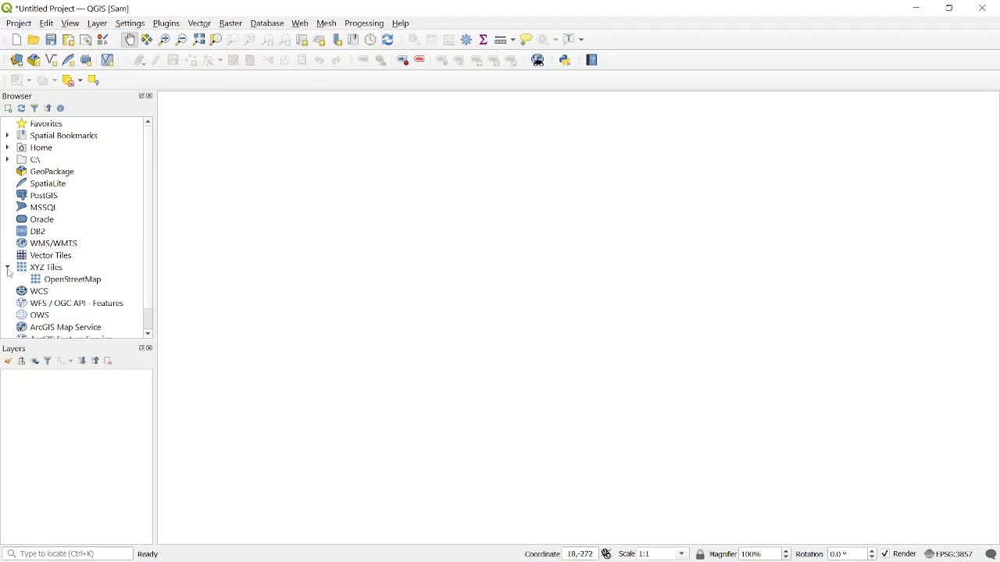
double_click(61, 285)
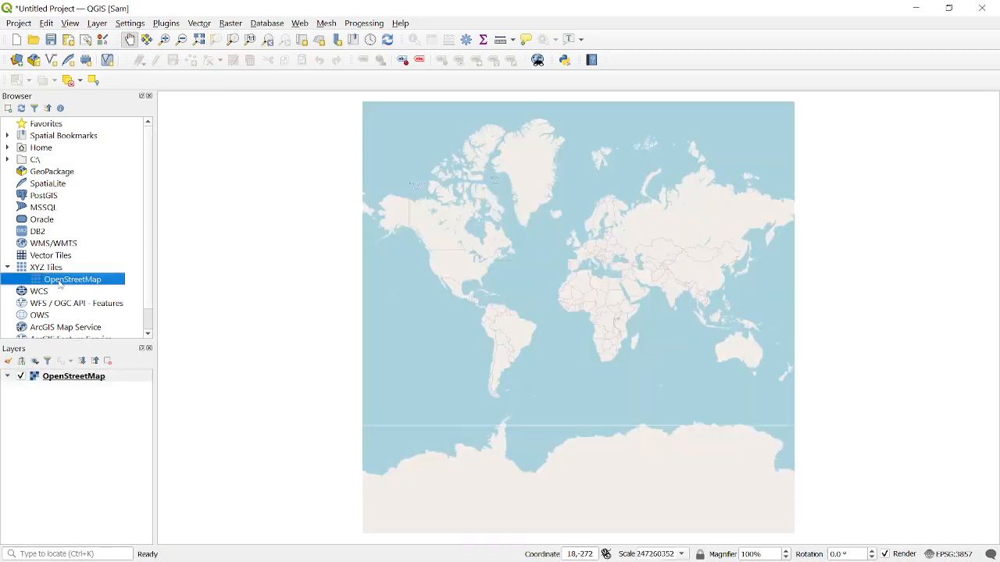
Bring the city of Helena, Montana, and its surroundings into view on the OpenStreetMap basemap
scroll(441, 281, "up", 2)
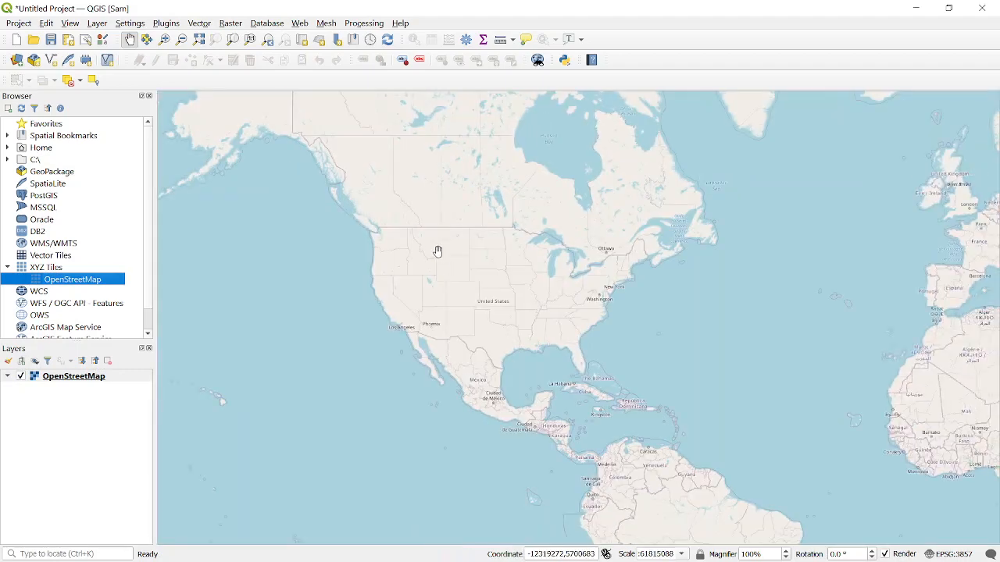
scroll(437, 250, "up", 2)
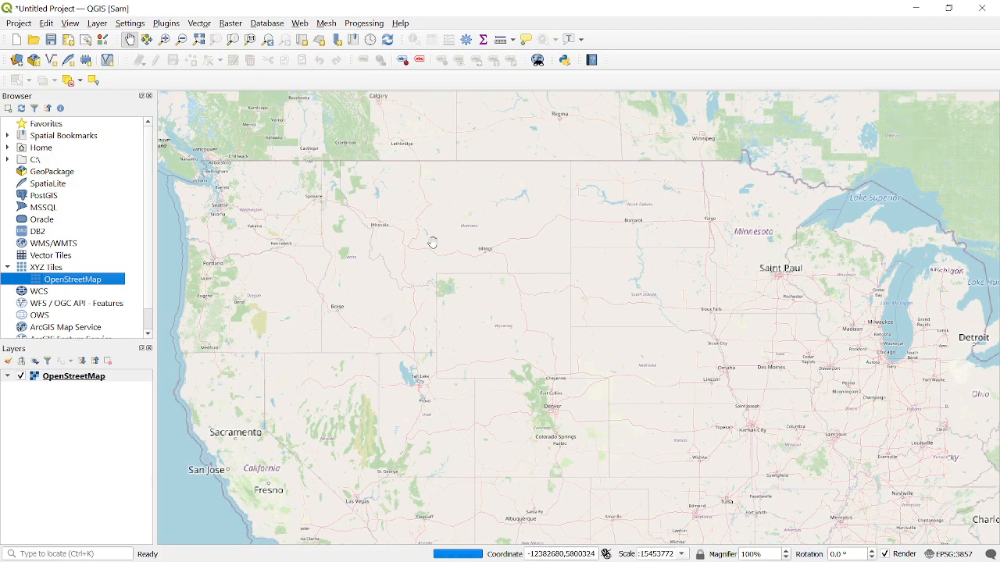
scroll(421, 244, "up", 2)
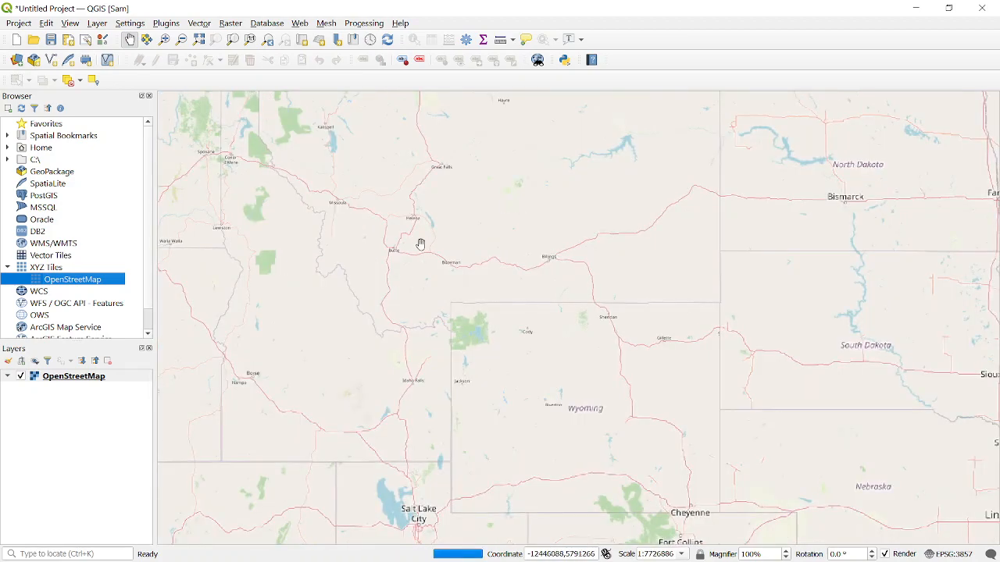
scroll(415, 218, "up", 1)
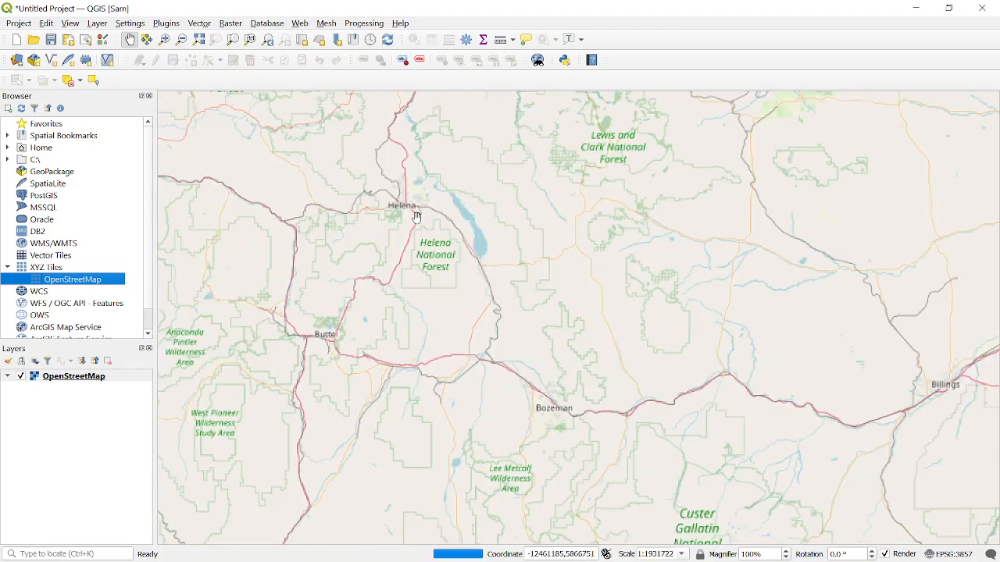
left_click_drag(415, 199, 417, 225)
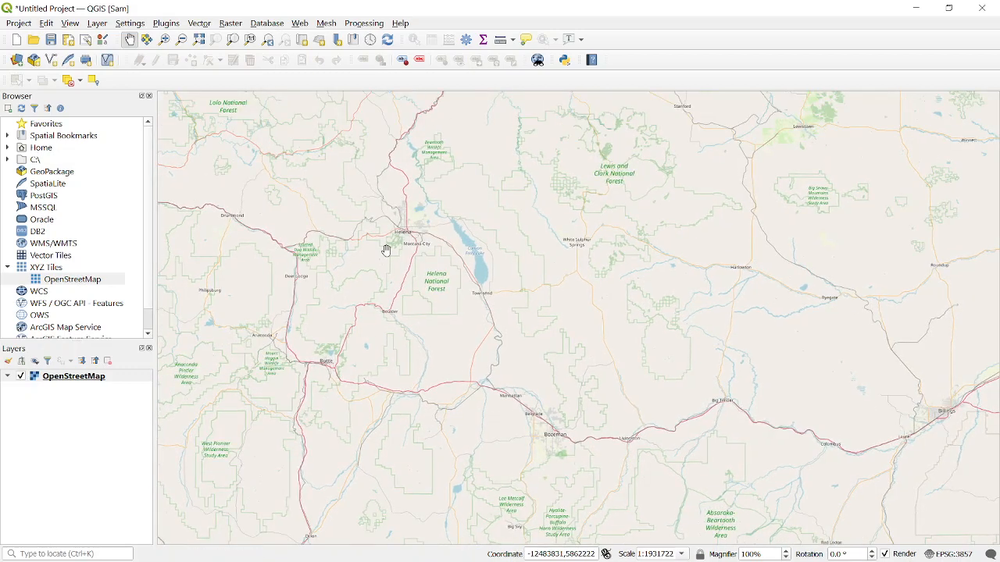
left_click_drag(386, 250, 462, 276)
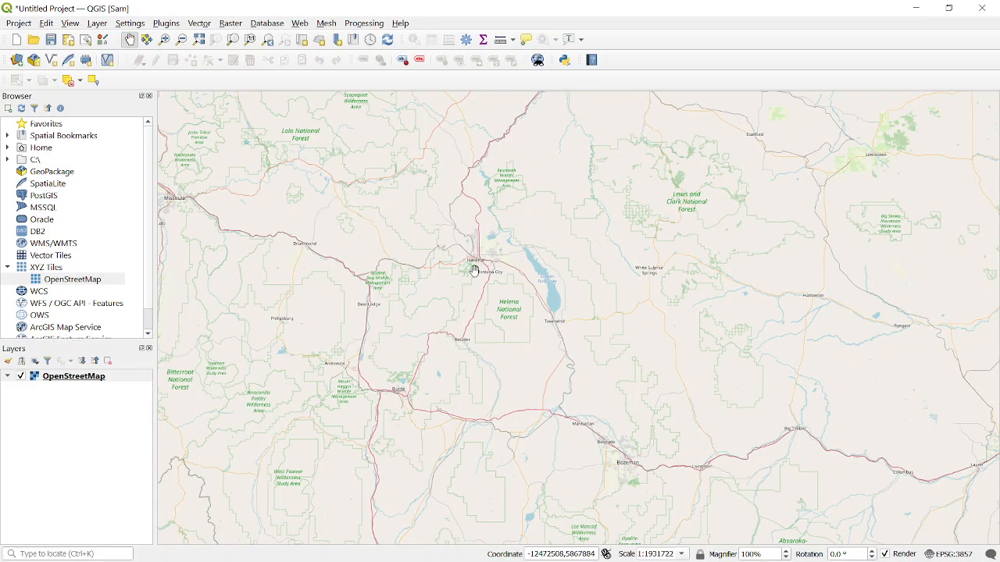
scroll(472, 269, "up", 1)
scroll(464, 271, "up", 1)
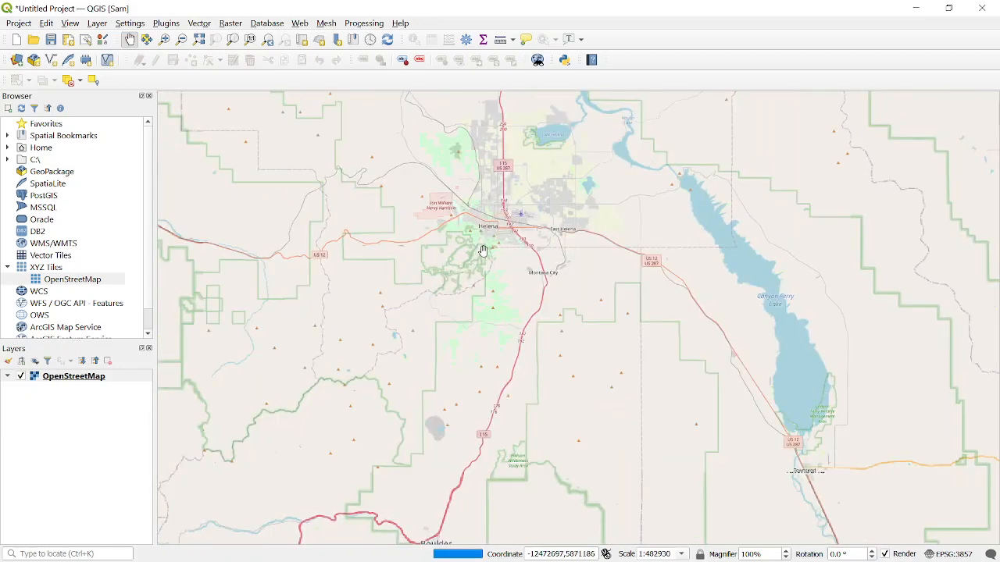
left_click_drag(480, 250, 471, 268)
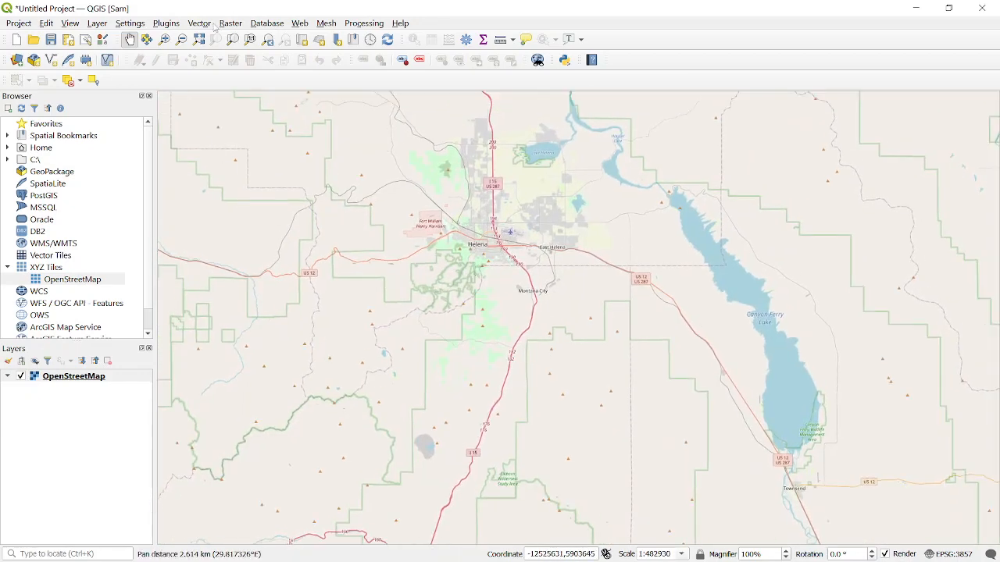
Open the Georeferencer and resize its window so that it fits on screen over the map
left_click(235, 25)
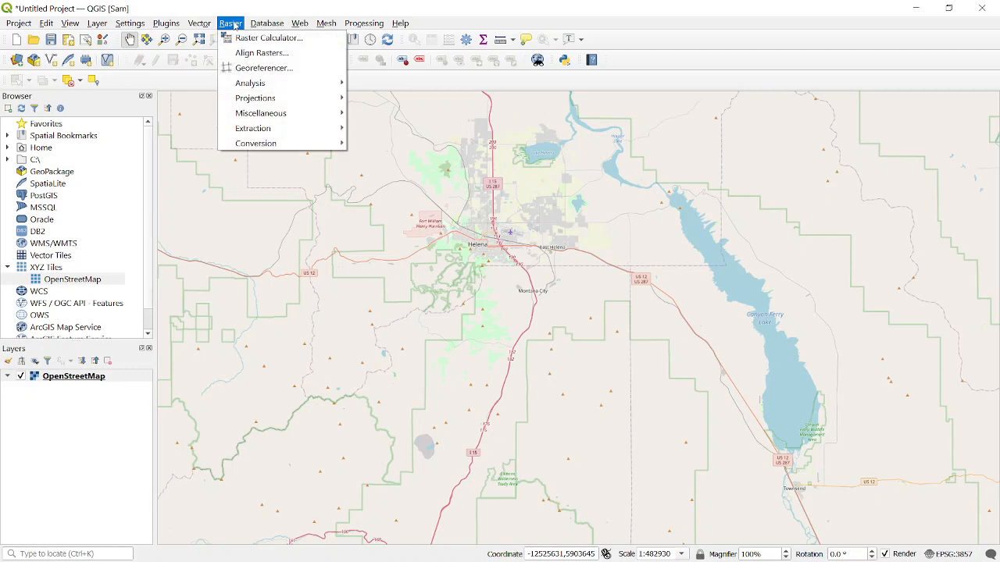
left_click(262, 68)
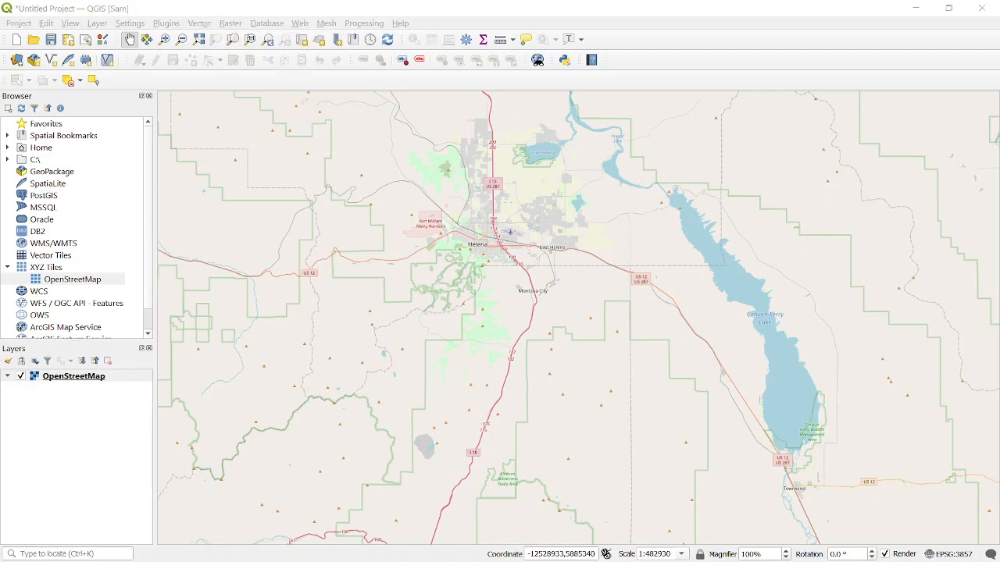
left_click_drag(305, 371, 535, 18)
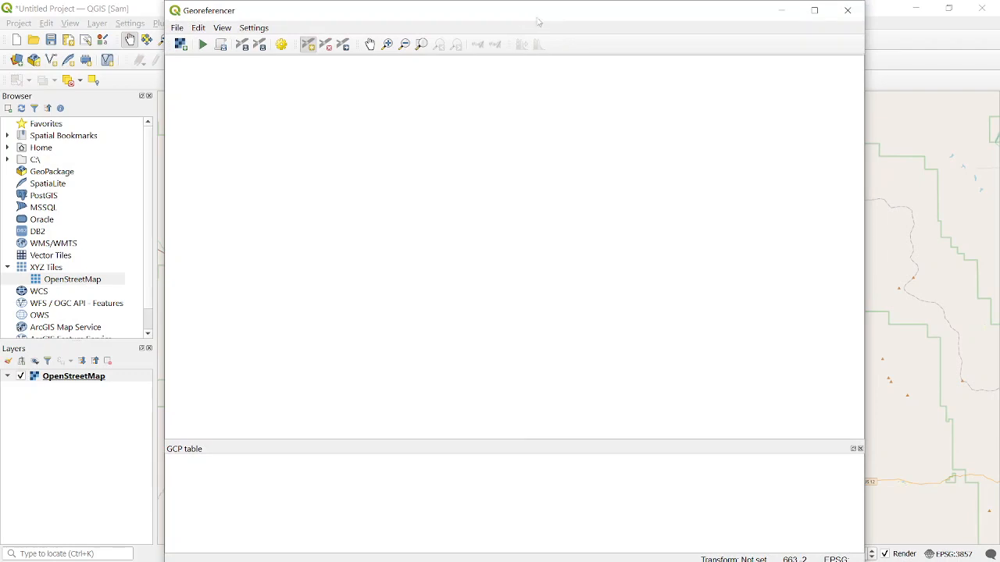
left_click_drag(860, 559, 823, 506)
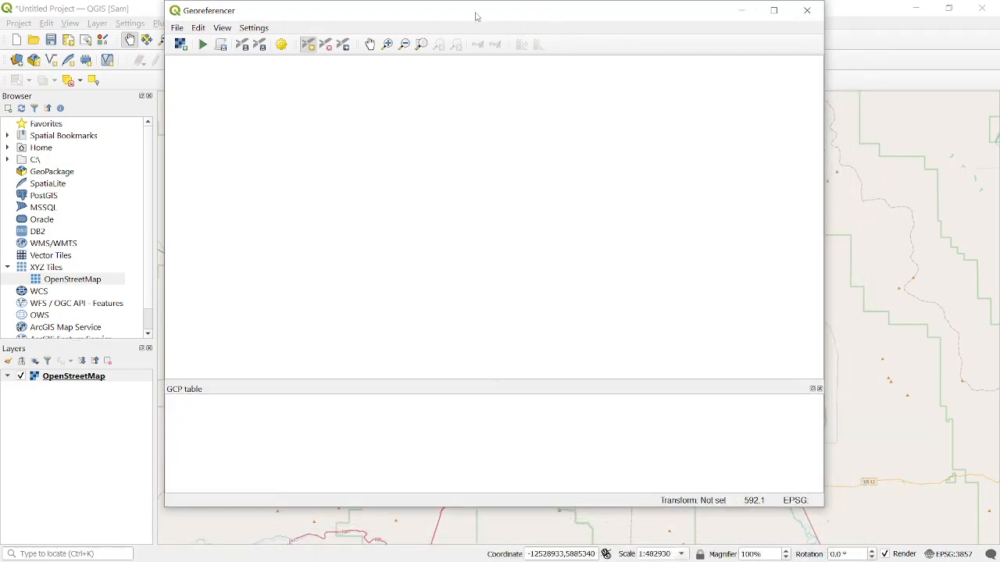
left_click_drag(474, 13, 519, 36)
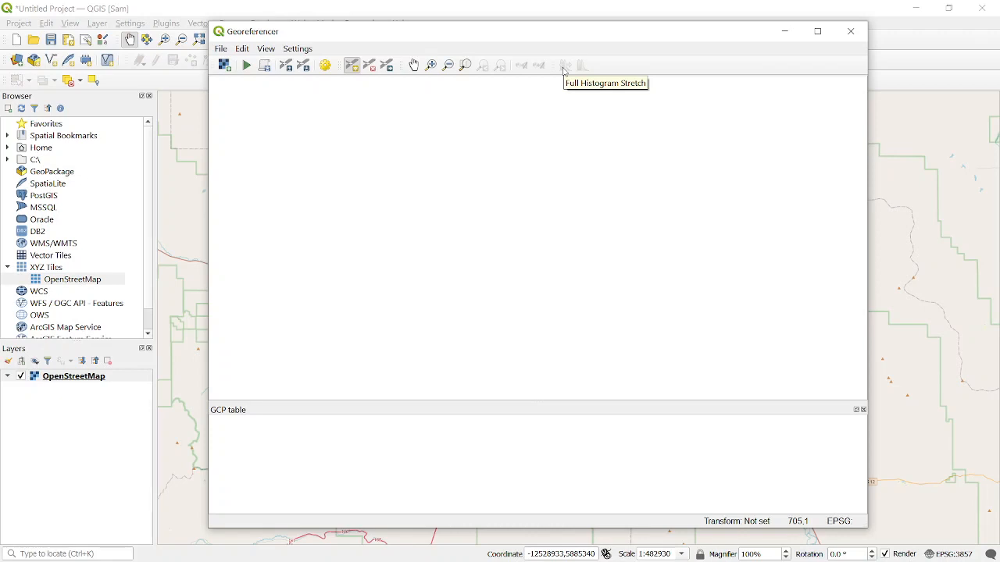
left_click(328, 70)
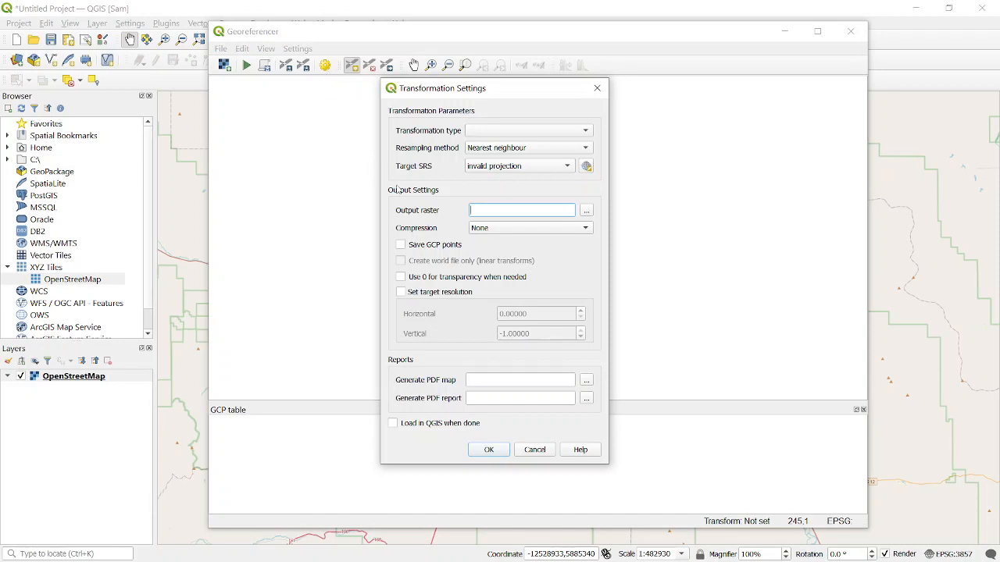
left_click_drag(511, 88, 544, 71)
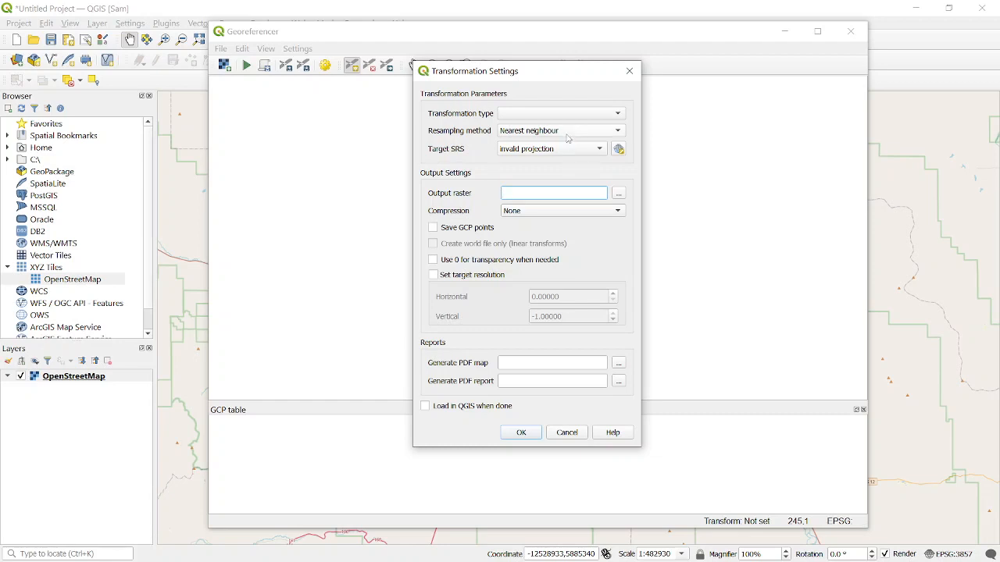
left_click(629, 72)
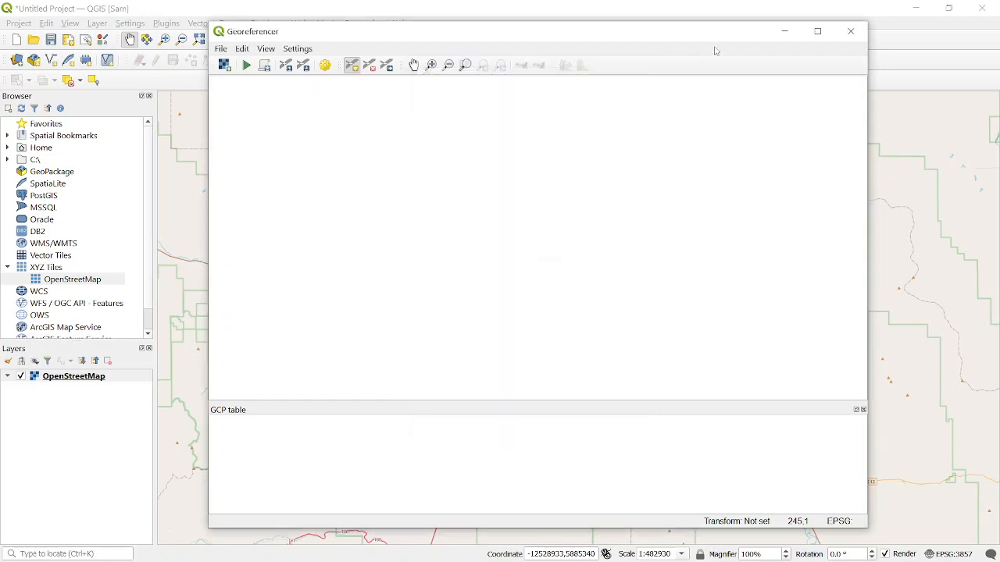
Look at the Helena basemap more closely, and bring the Georeferencer back as a smaller window above it
left_click(785, 31)
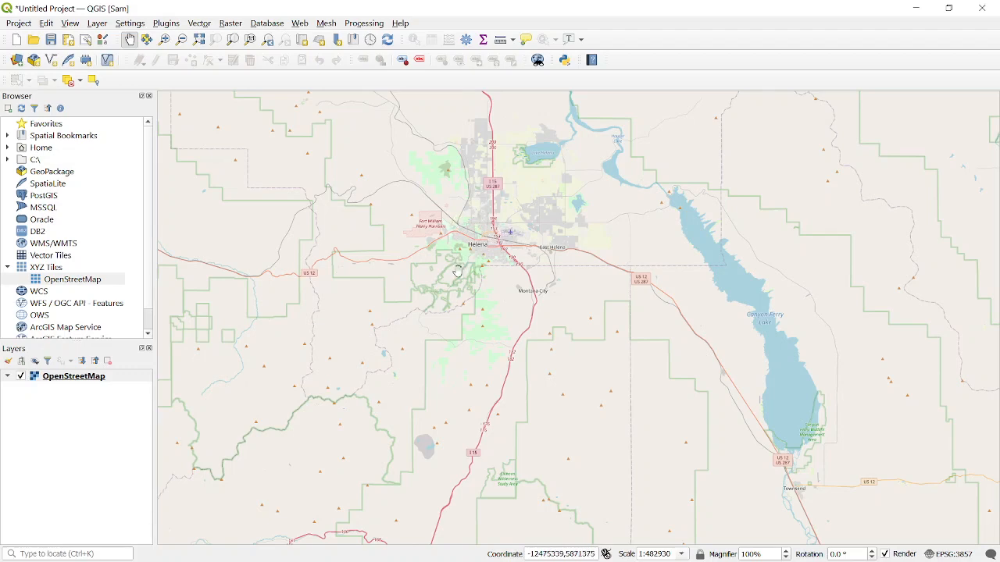
scroll(458, 272, "up", 1)
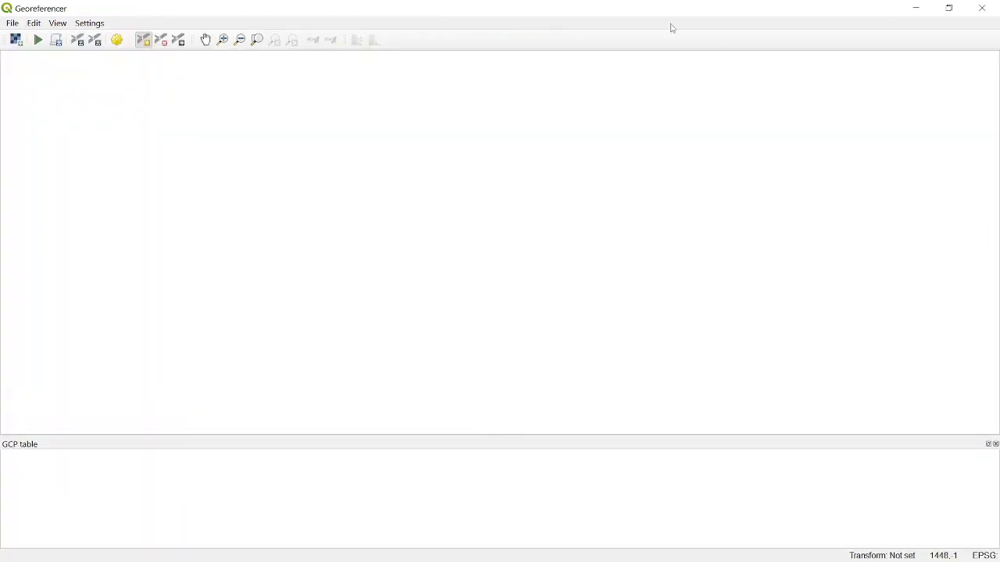
left_click_drag(650, 14, 513, 30)
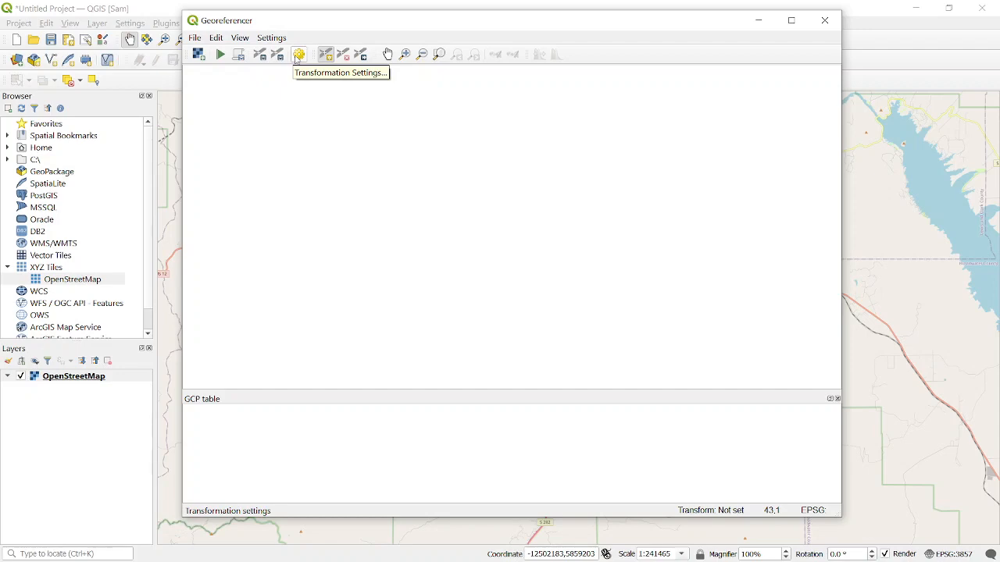
Load HelenaCampExtent.jpg from the Documents > Teaching > LRES 505 folder into the Georeferencer
left_click(197, 54)
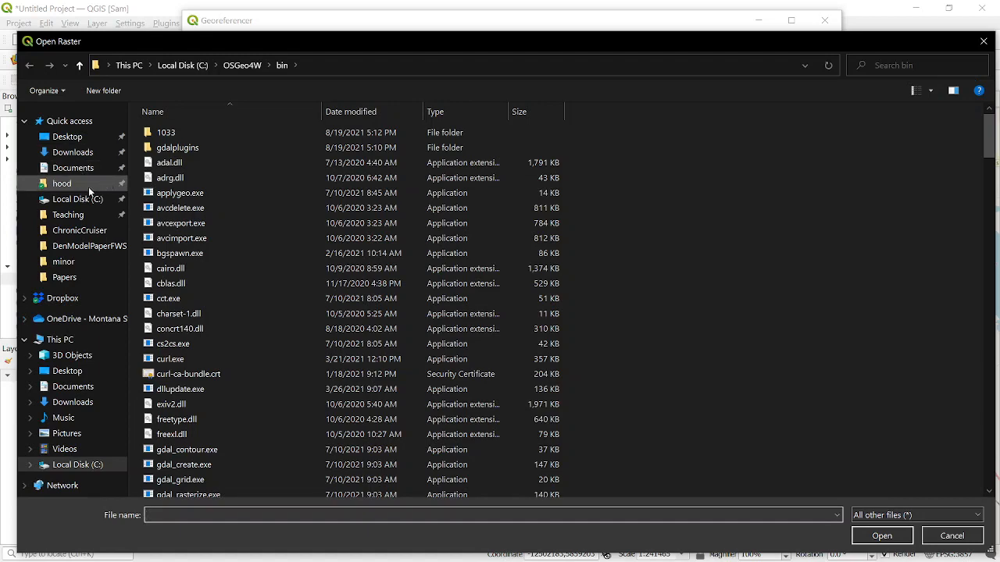
left_click(78, 215)
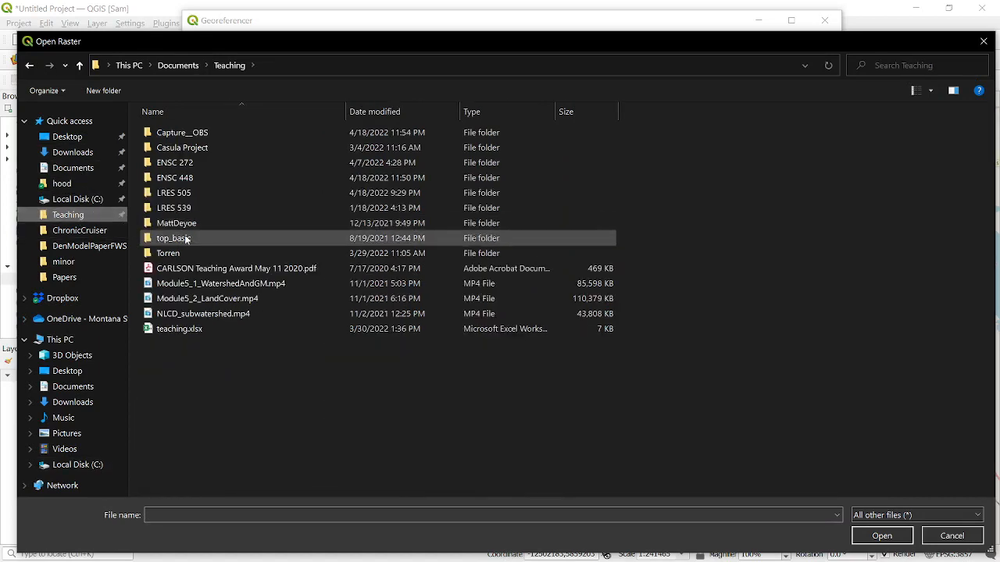
left_click(181, 195)
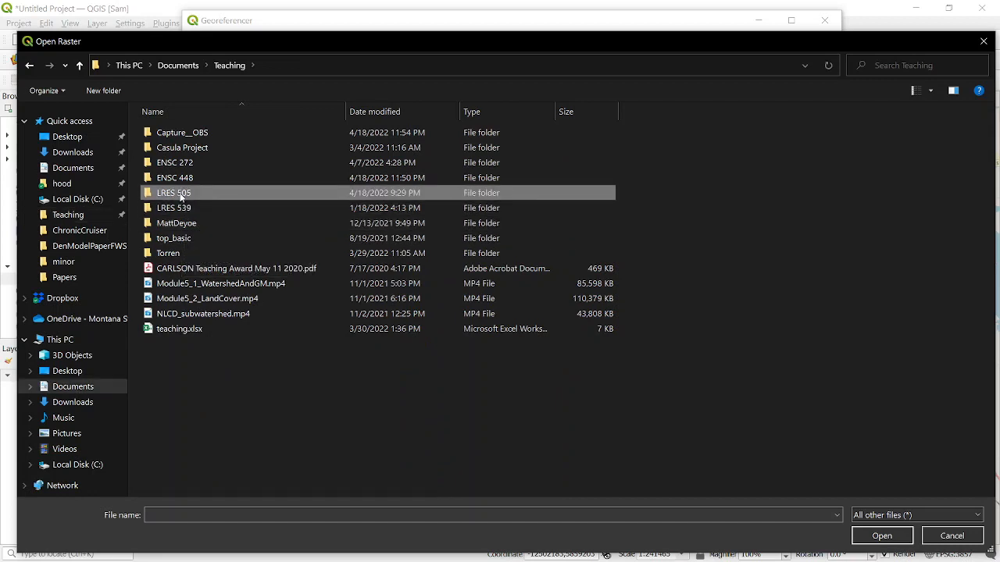
double_click(182, 195)
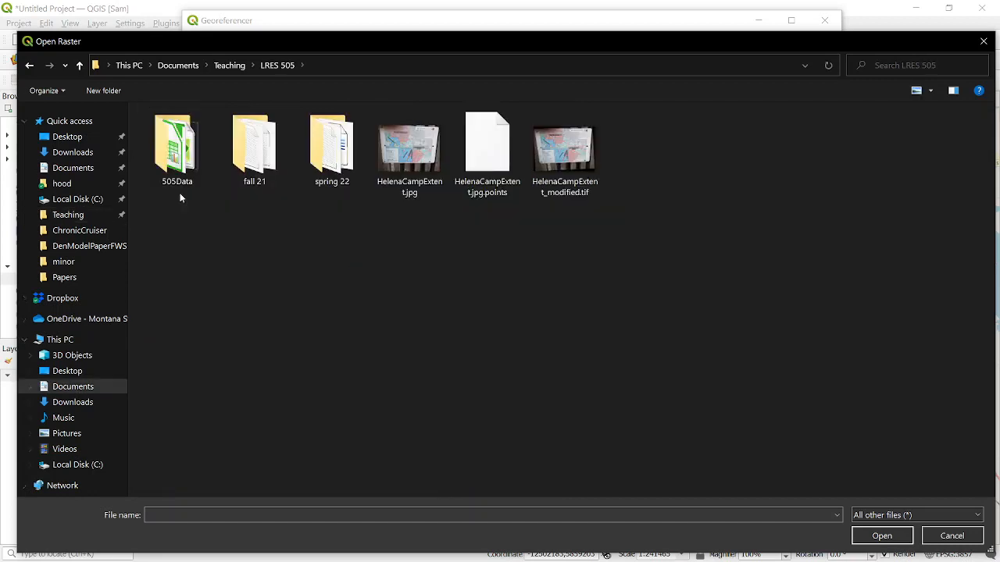
left_click(413, 167)
left_click(881, 535)
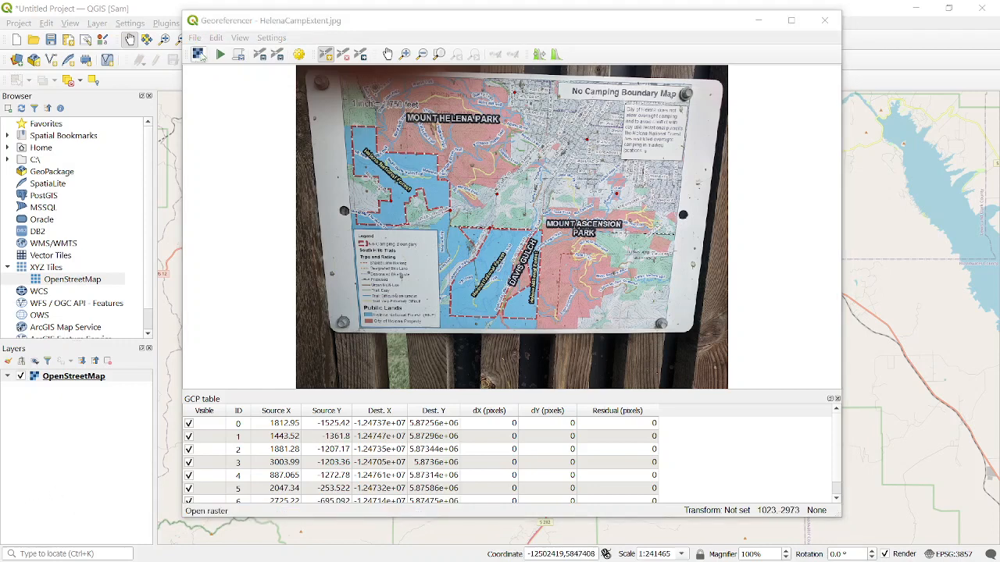
Load HelenaCampBoundry.jpg from the LRES 505 folder into the Georeferencer in place of the current raster
left_click(198, 54)
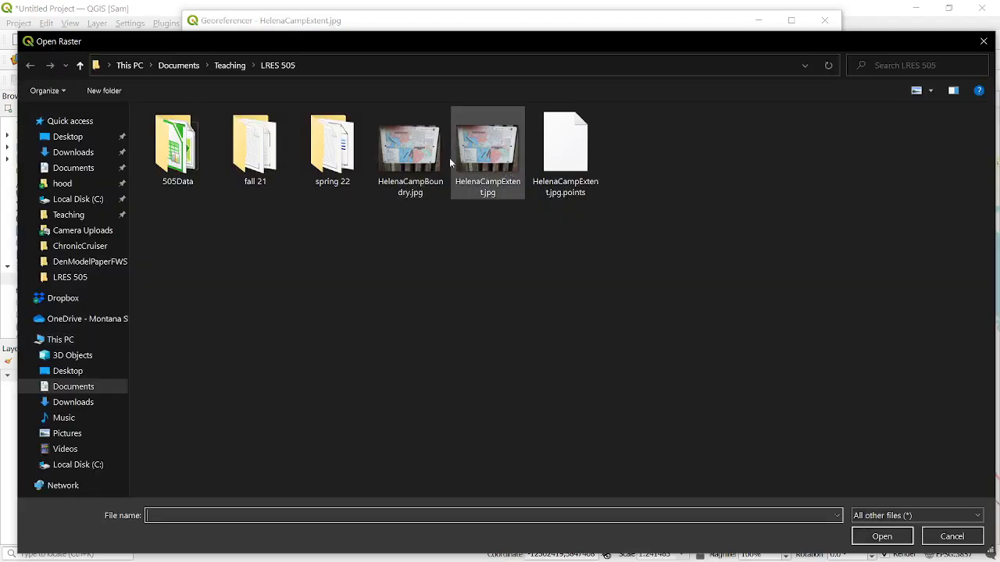
left_click(424, 164)
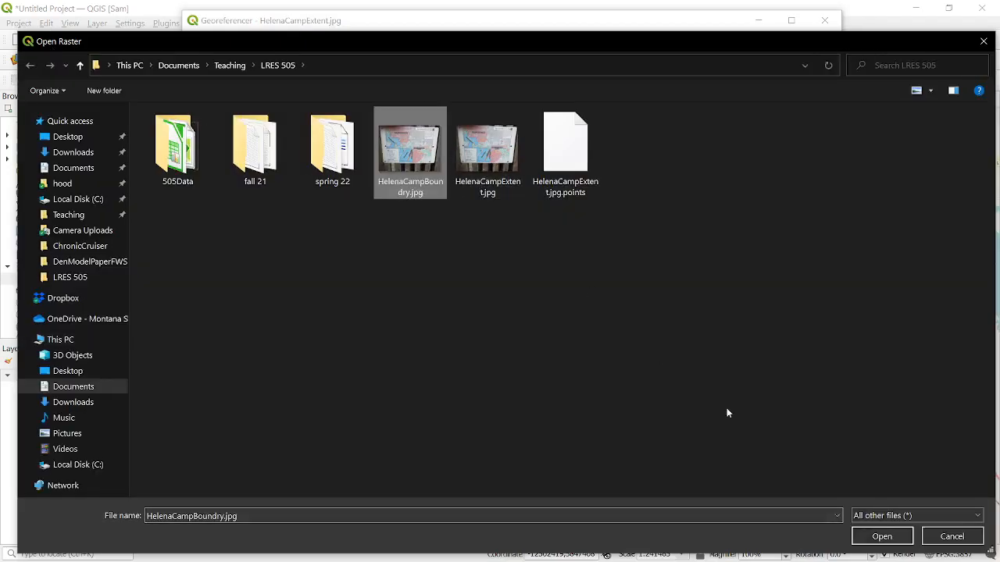
left_click(882, 537)
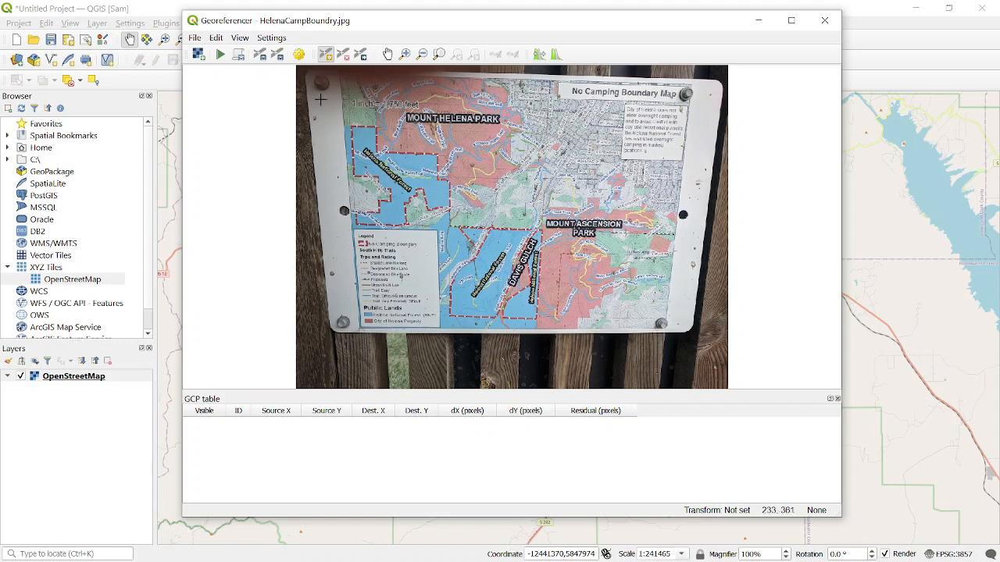
Set the transformation's target SRS to the project CRS, EPSG:3857 - WGS 84 / Pseudo-Mercator
left_click(301, 56)
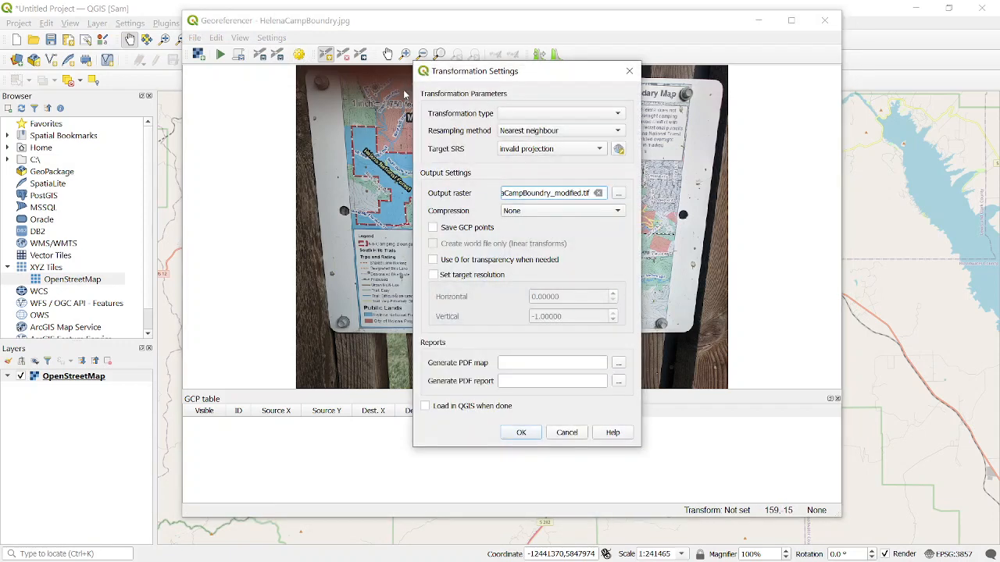
left_click(576, 149)
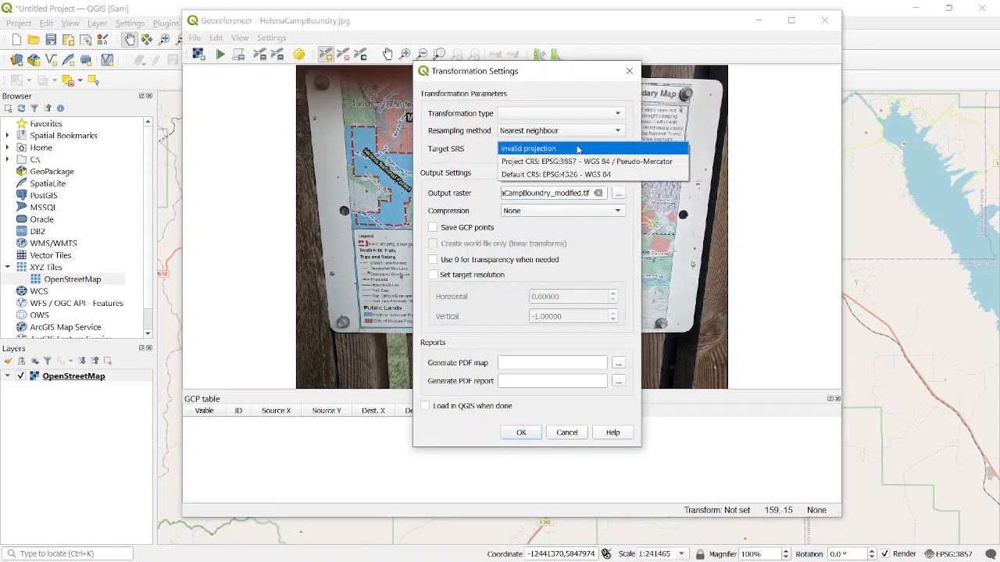
left_click(619, 164)
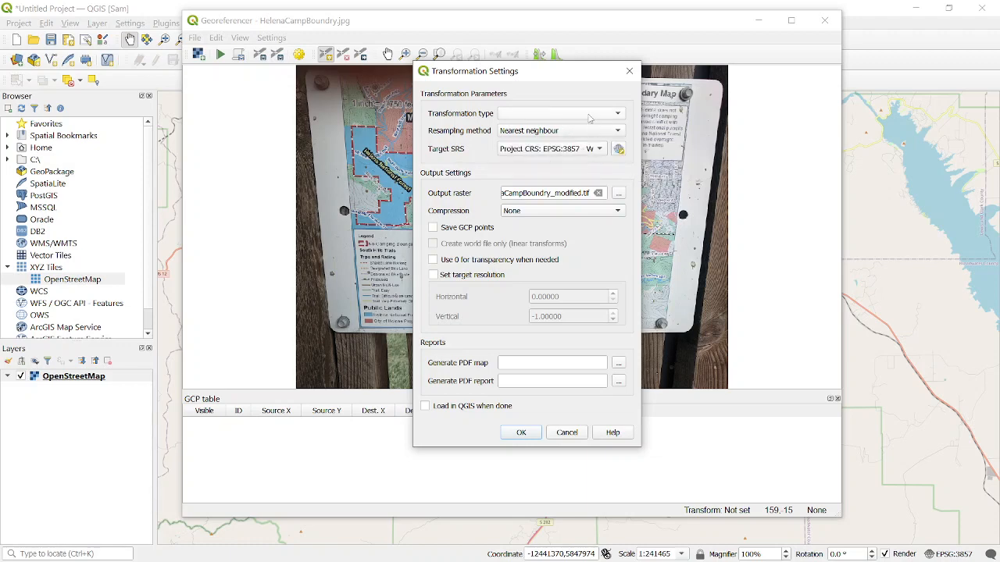
Move the transformation settings clear of the map photo and set the transformation type to Polynomial 1
left_click_drag(560, 82, 813, 90)
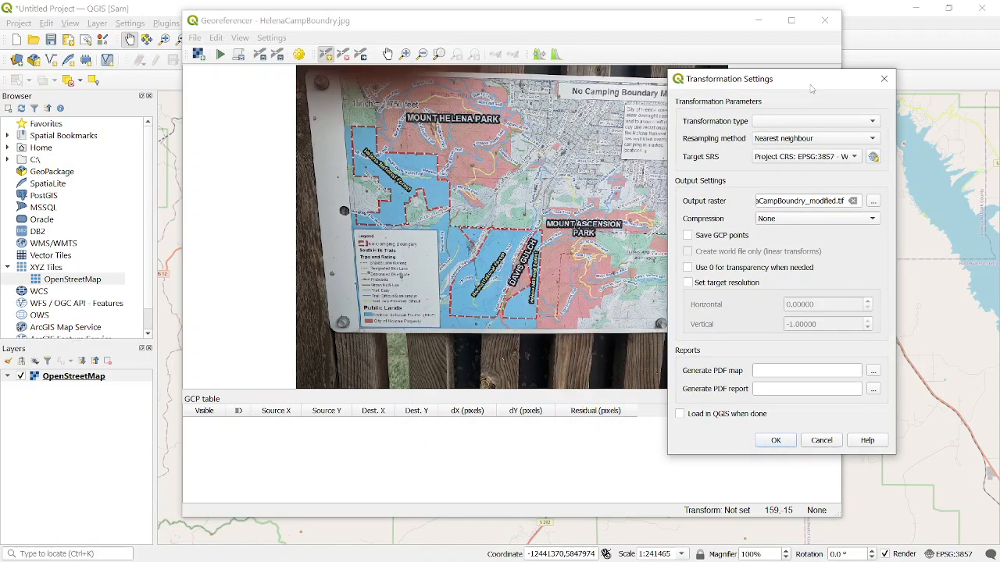
left_click(814, 122)
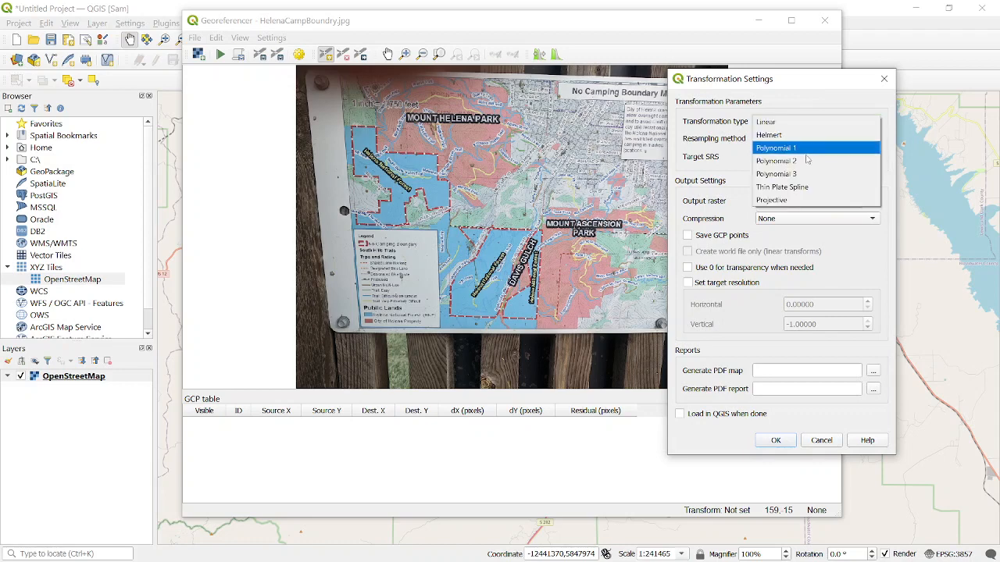
left_click(785, 83)
left_click_drag(804, 84, 777, 71)
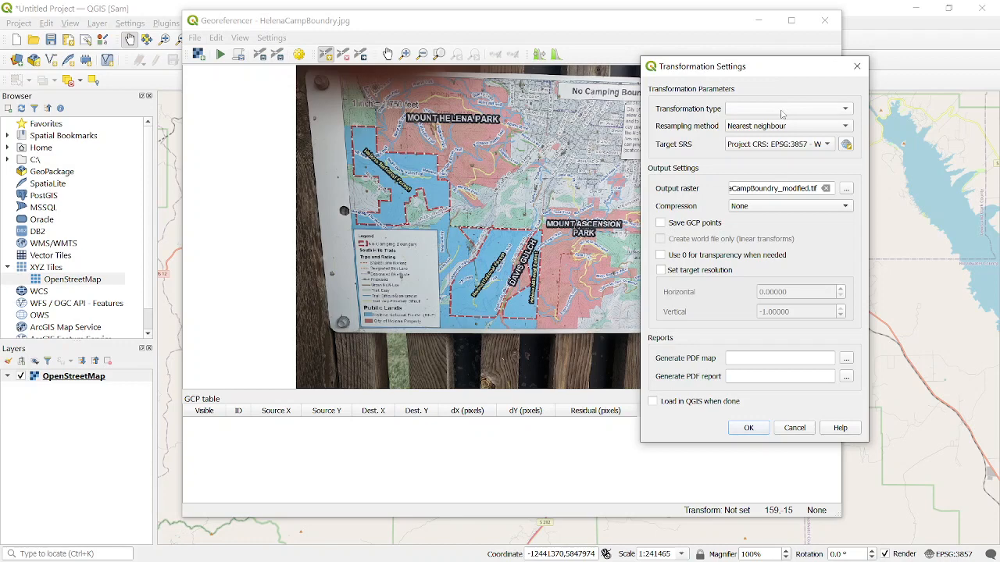
left_click_drag(763, 75, 817, 71)
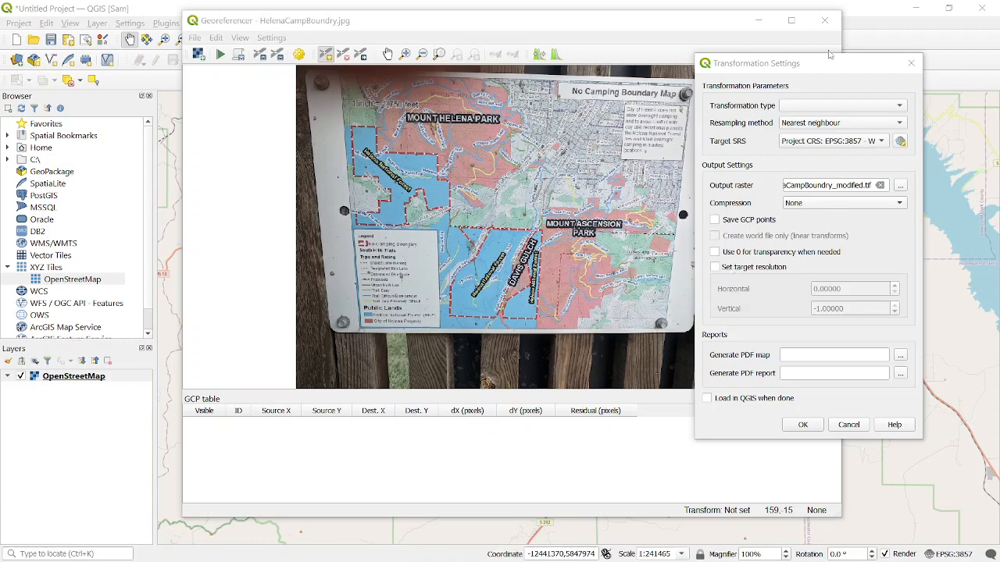
left_click(855, 105)
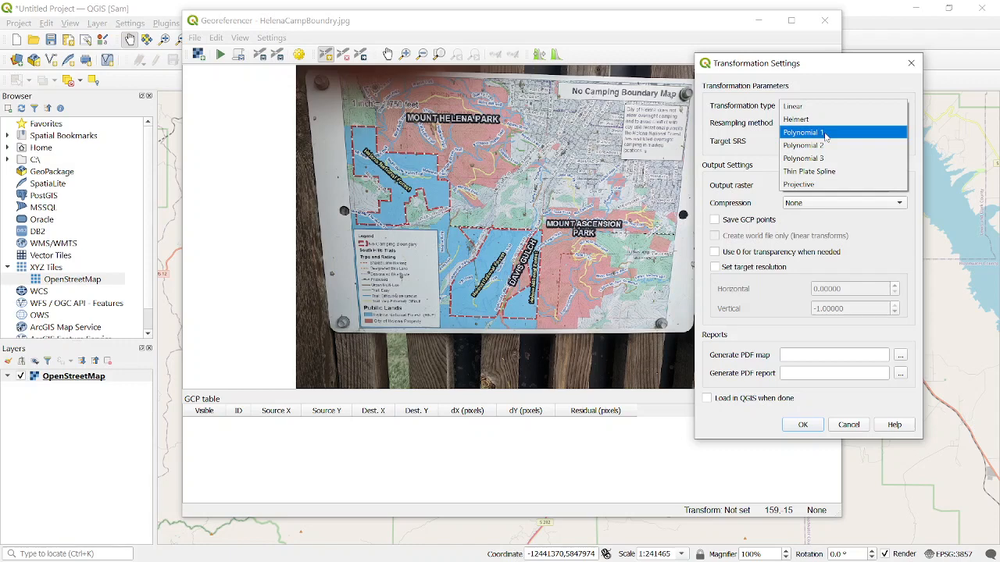
left_click(825, 138)
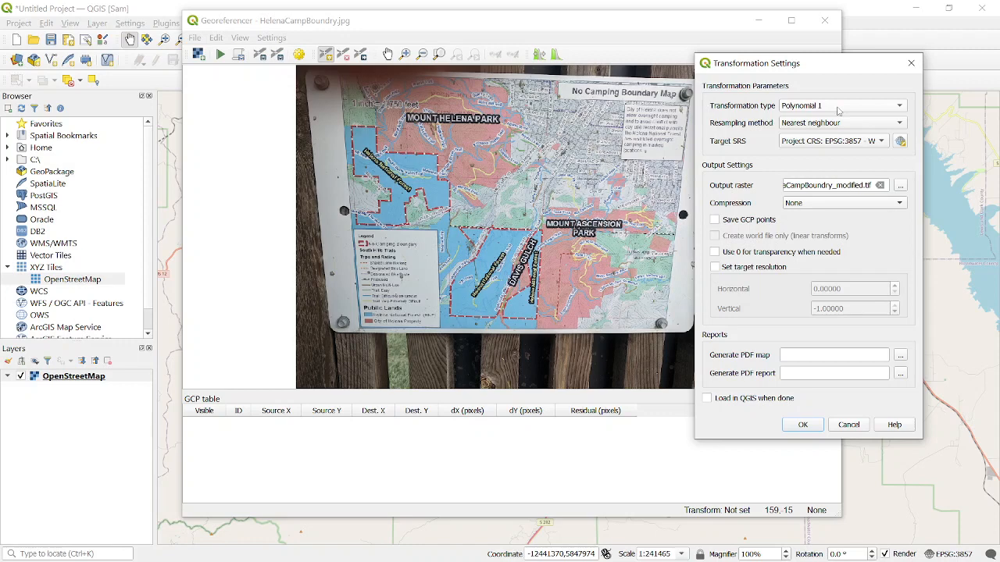
left_click(838, 110)
left_click(838, 111)
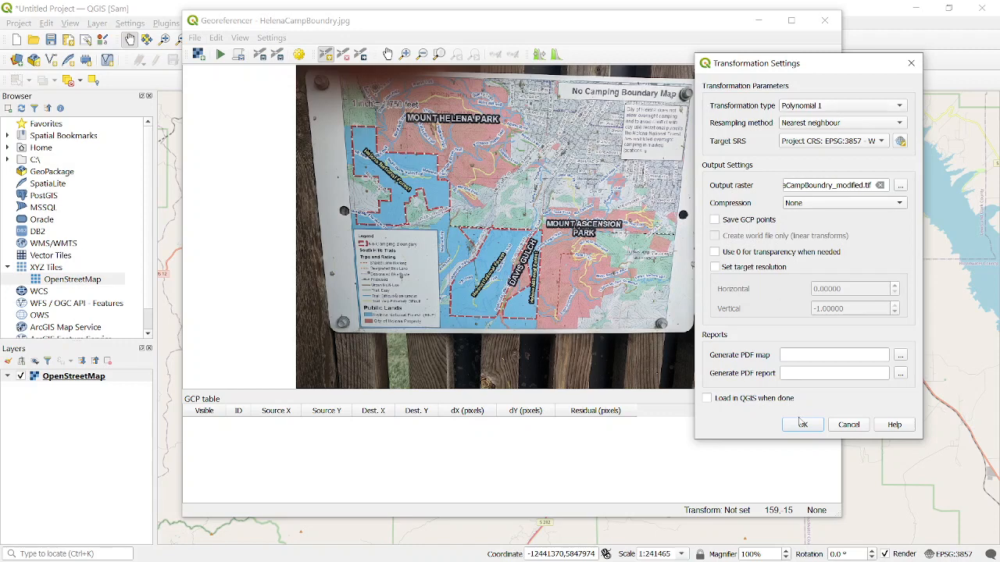
Enable saving GCP points and loading the result in QGIS when done, keeping the HelenaCampBoundry_modified.tif output, and apply the transformation settings
left_click(900, 189)
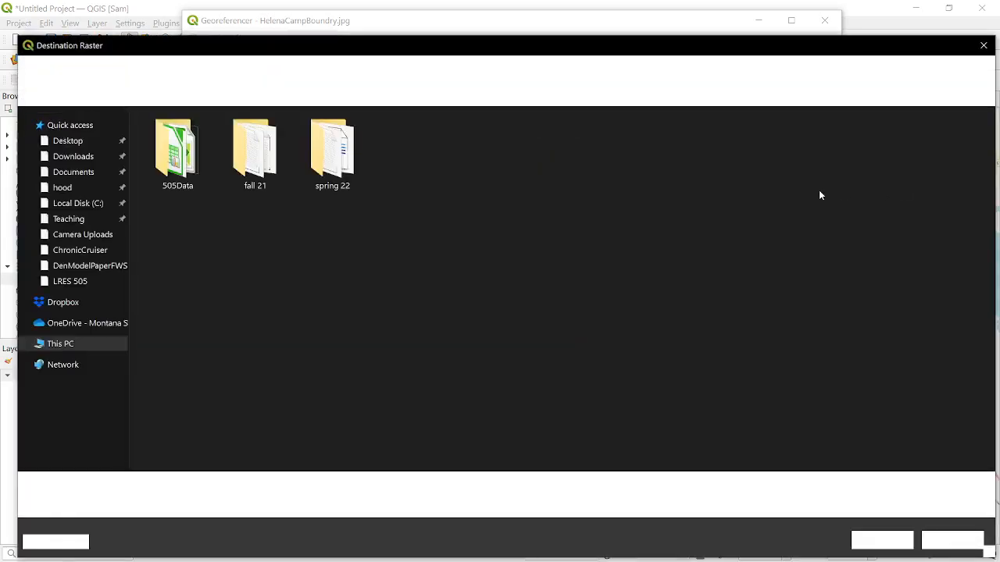
left_click(983, 44)
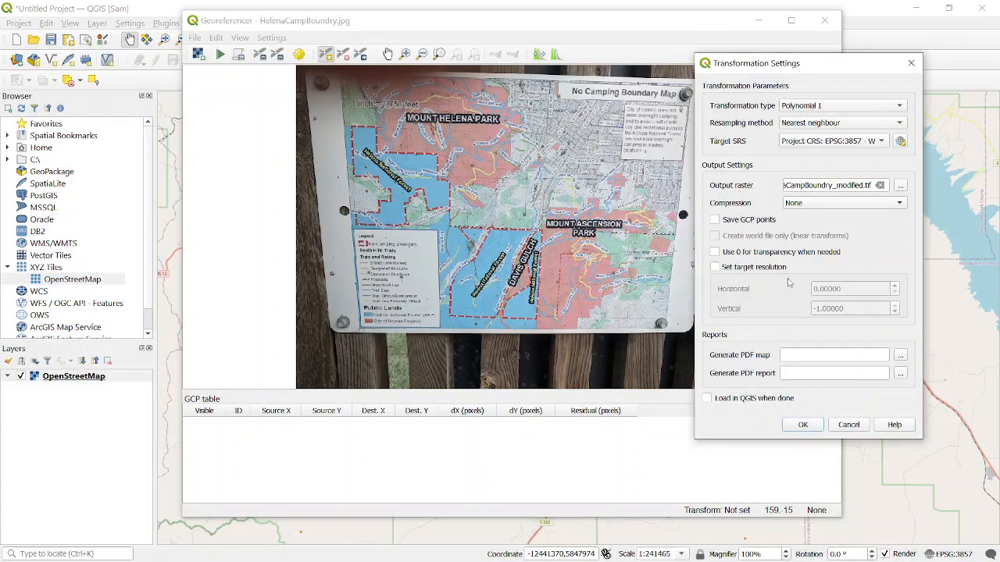
left_click(713, 220)
left_click(707, 400)
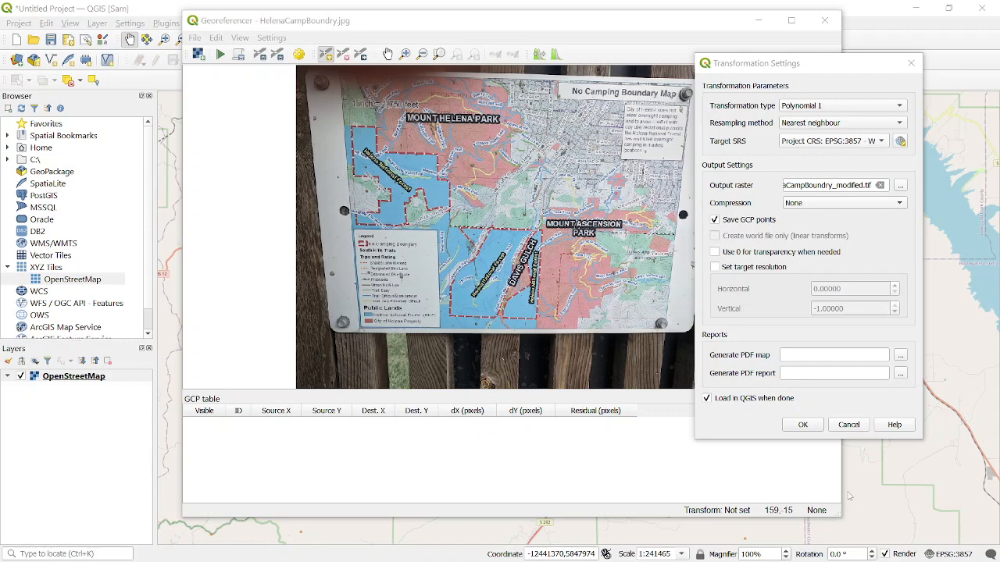
left_click(803, 425)
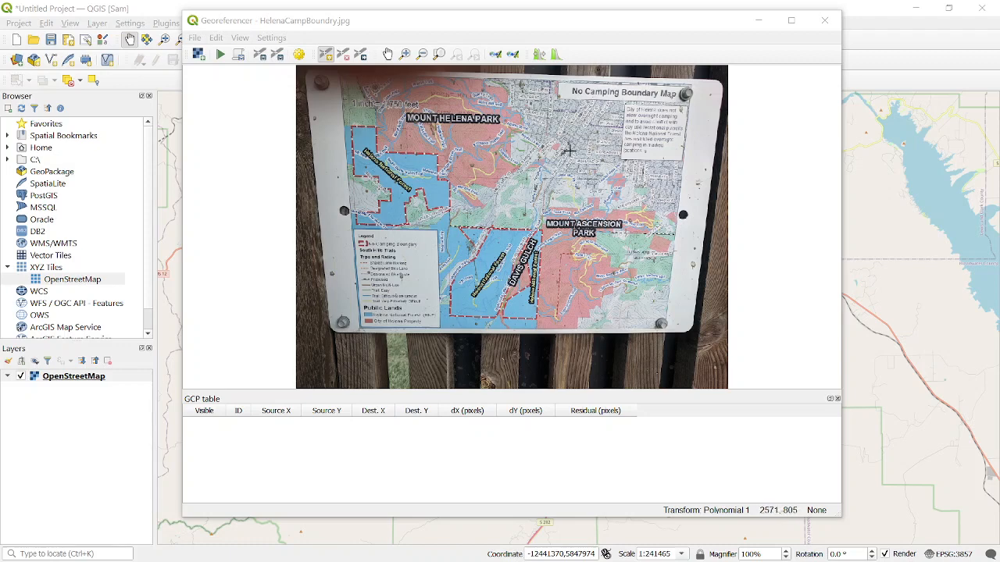
Place the first control point on the photo at the road junction just south of the West Main St label
scroll(563, 149, "up", 1)
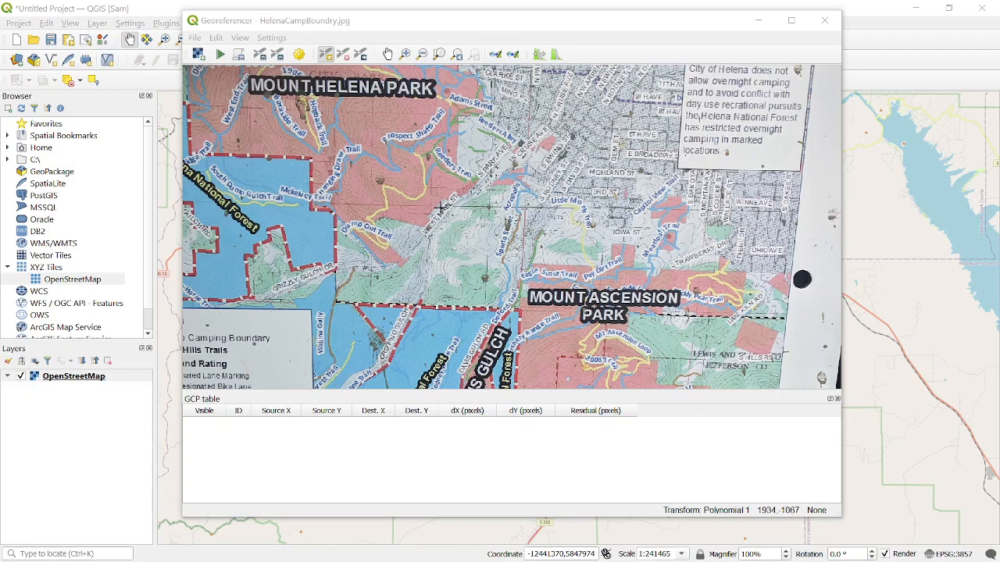
scroll(436, 219, "down", 2)
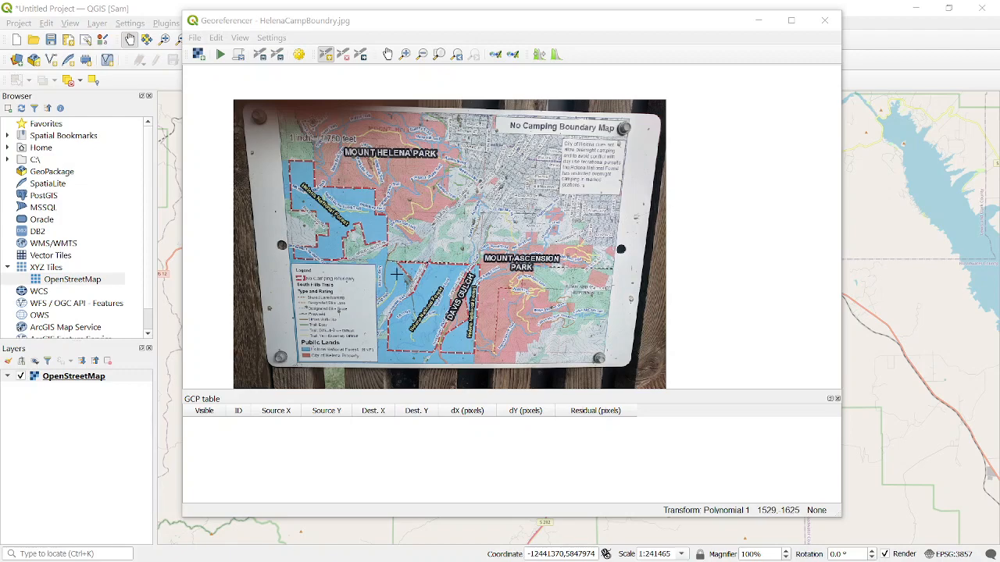
scroll(404, 267, "up", 2)
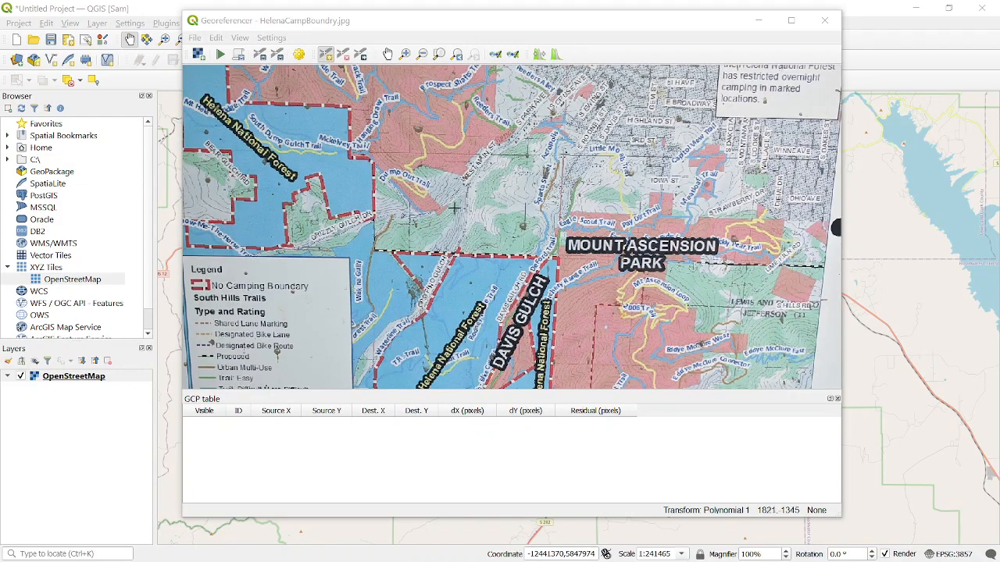
scroll(461, 187, "up", 1)
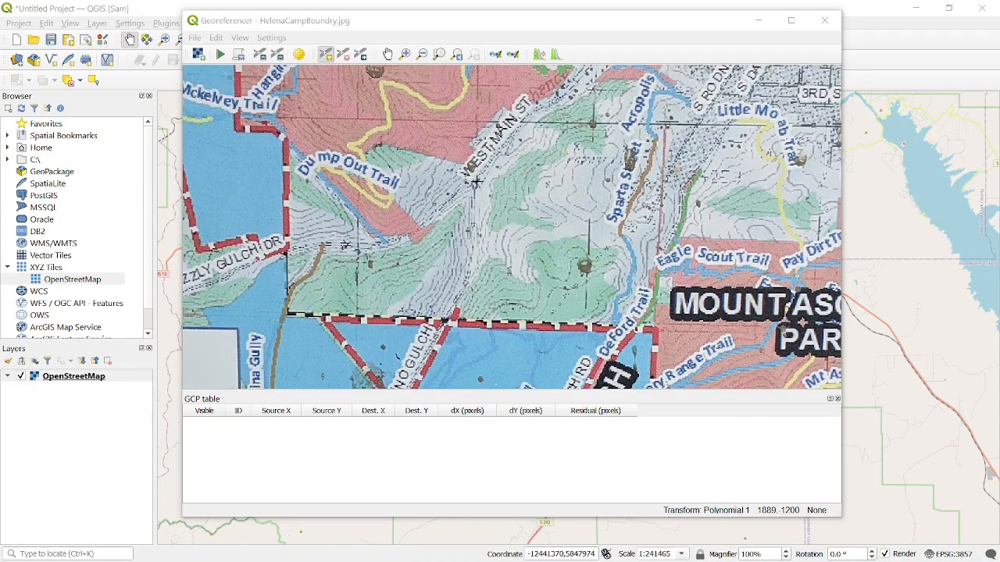
scroll(475, 181, "up", 1)
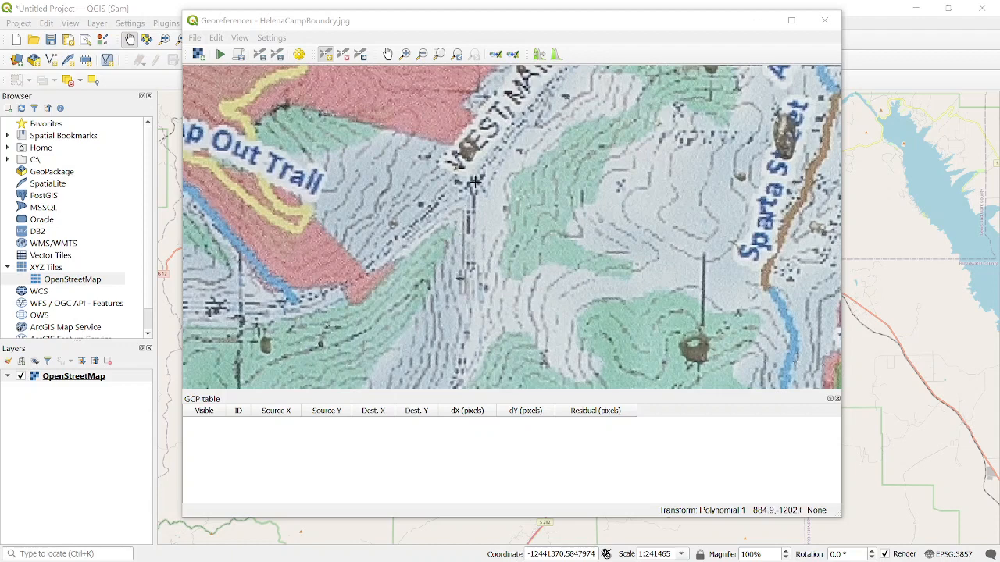
left_click(474, 182)
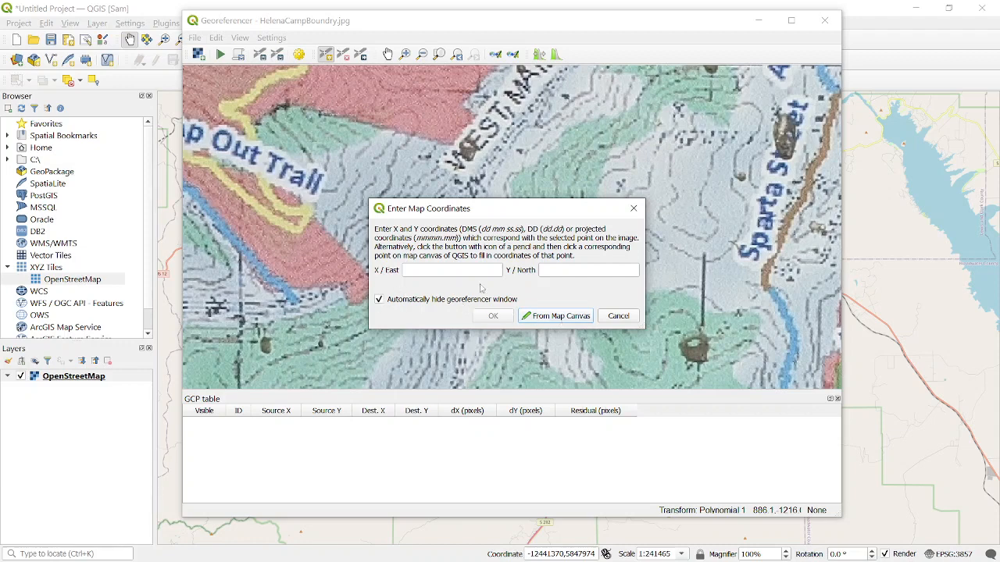
Match the first control point to the West Main Street, Grizzly Gulch Drive and Oro Fino Gulch Drive junction on the OpenStreetMap canvas
left_click(557, 316)
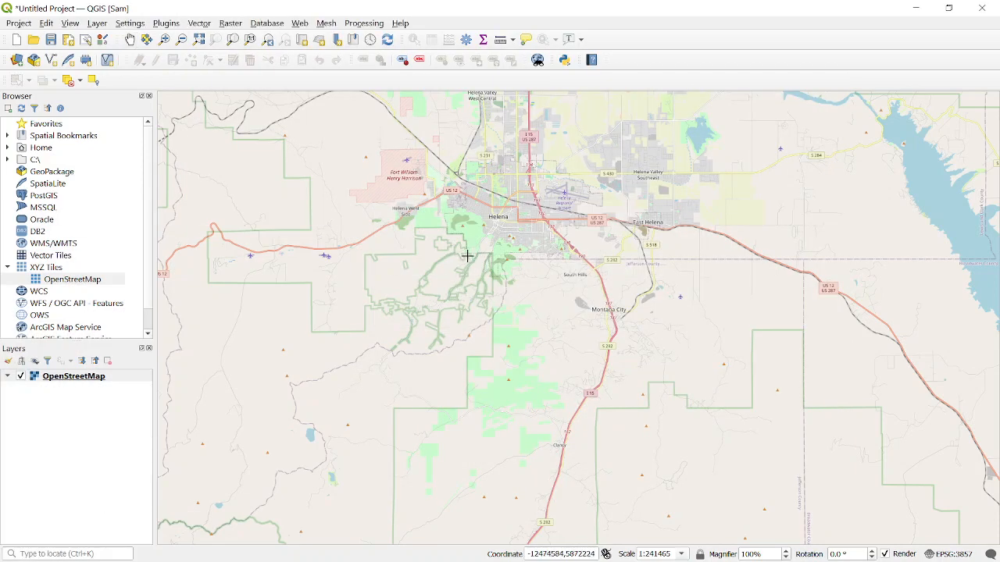
scroll(471, 250, "up", 1)
scroll(477, 239, "up", 1)
scroll(498, 246, "up", 1)
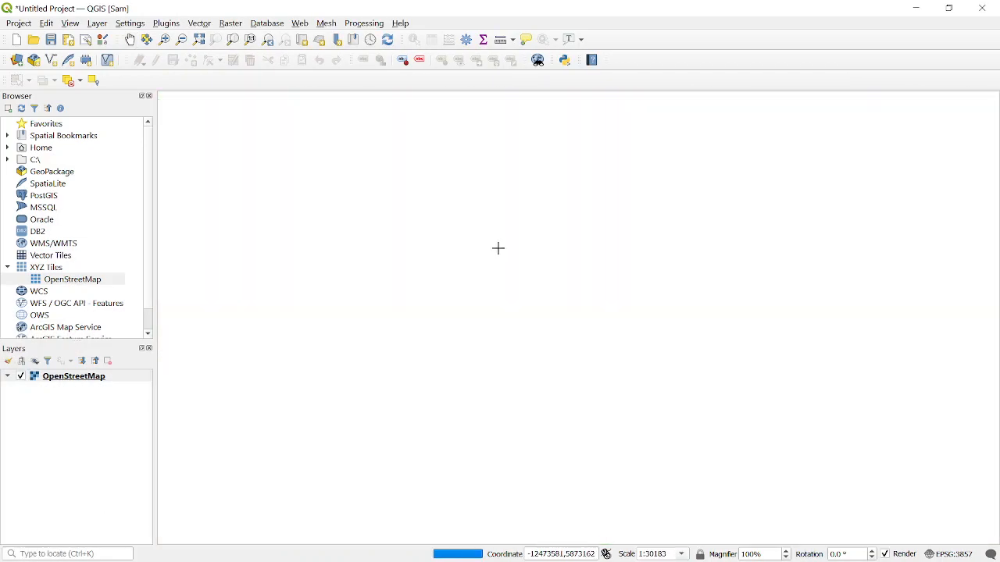
scroll(498, 247, "up", 1)
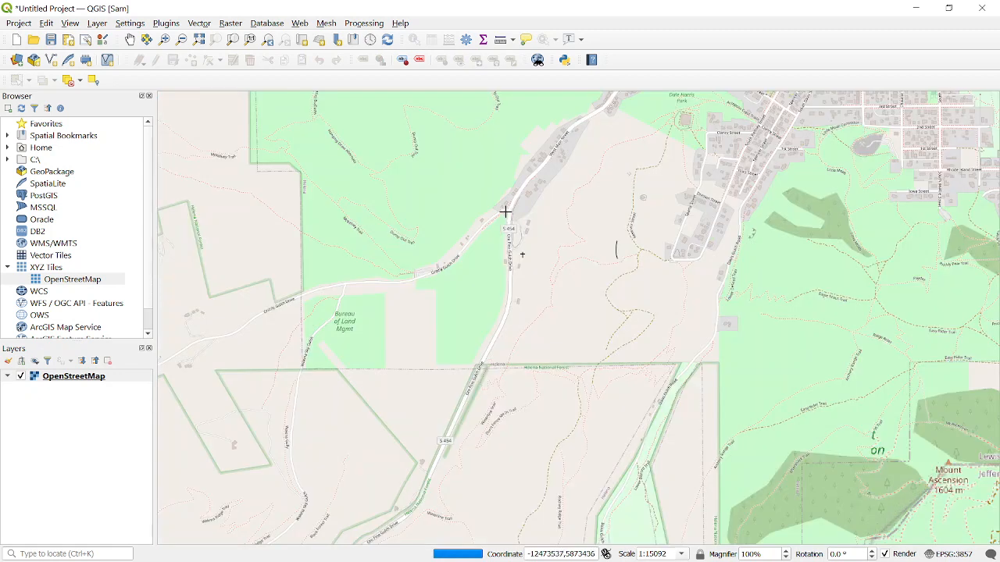
scroll(516, 212, "up", 1)
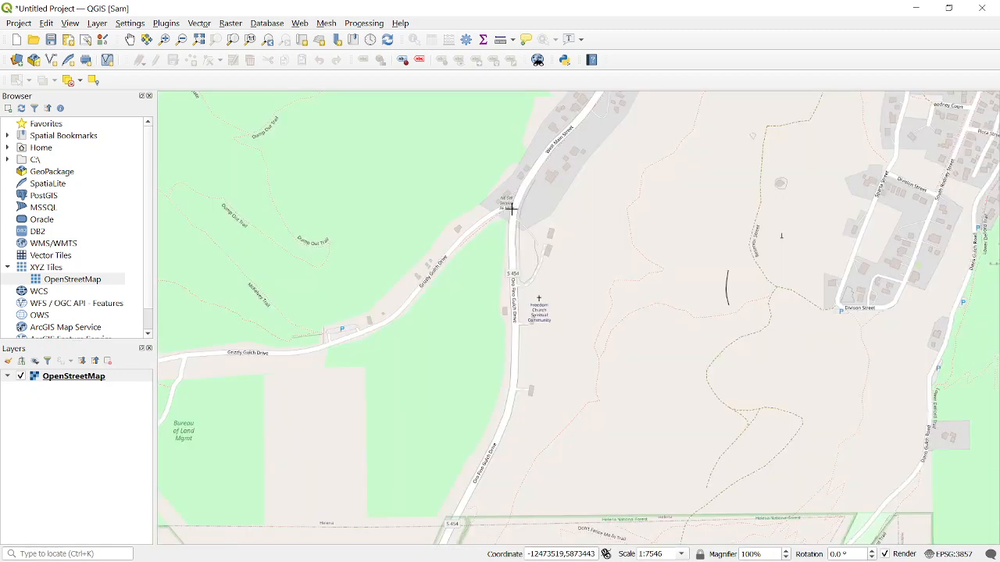
left_click(514, 208)
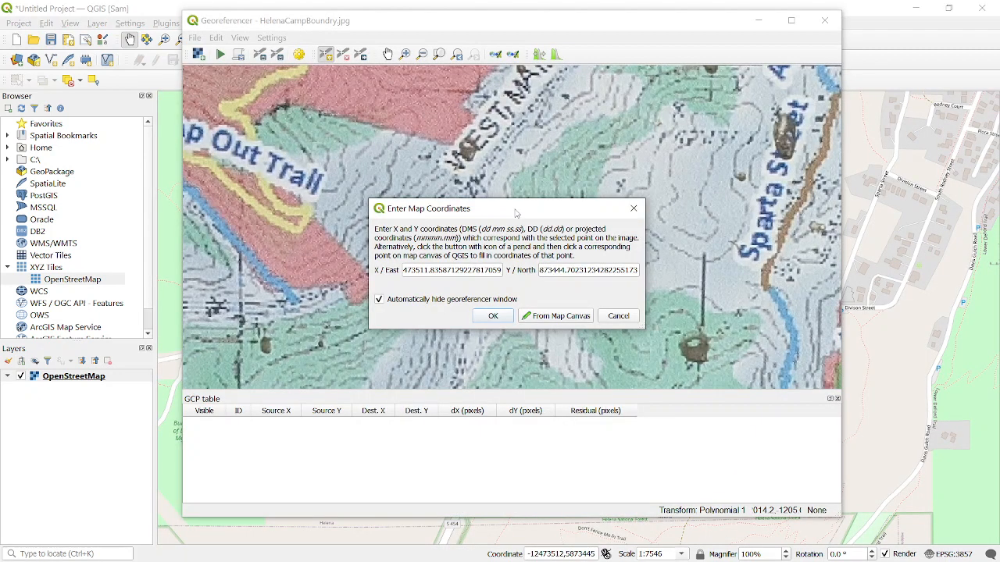
left_click(493, 316)
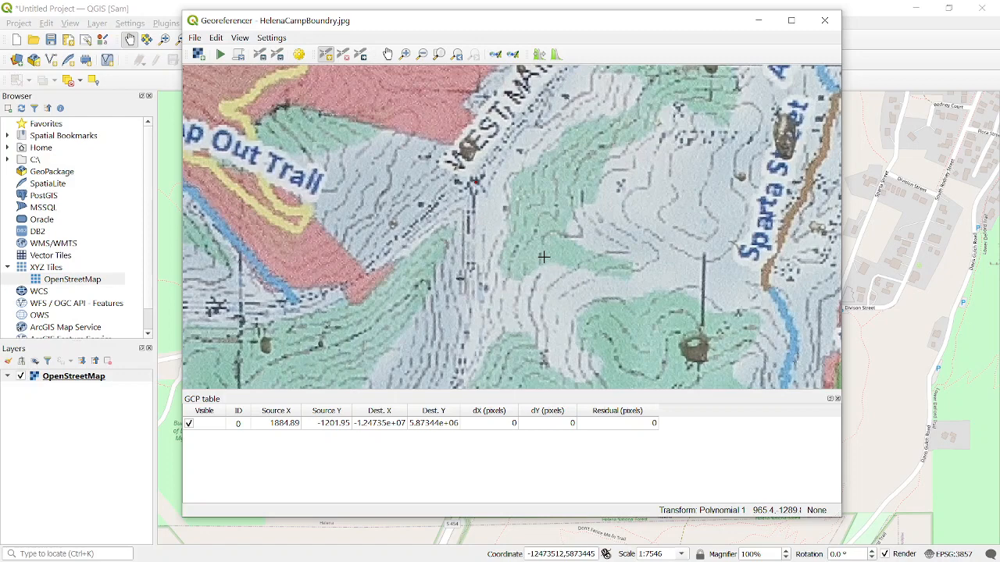
Place a second control point on the photo at the upper end of the blue trail beside the 2006 Trail label
scroll(528, 232, "down", 2)
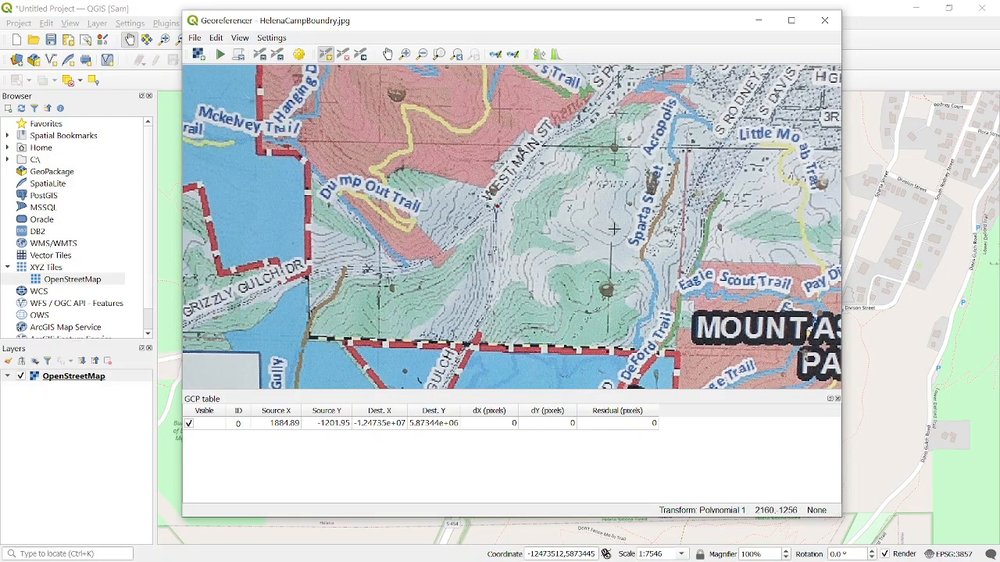
scroll(614, 228, "down", 1)
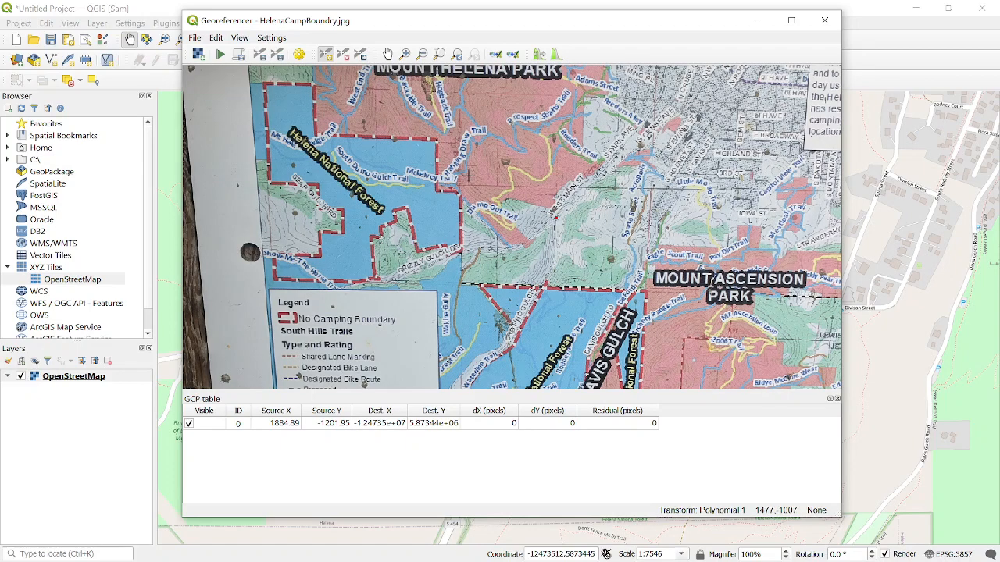
scroll(743, 344, "up", 1)
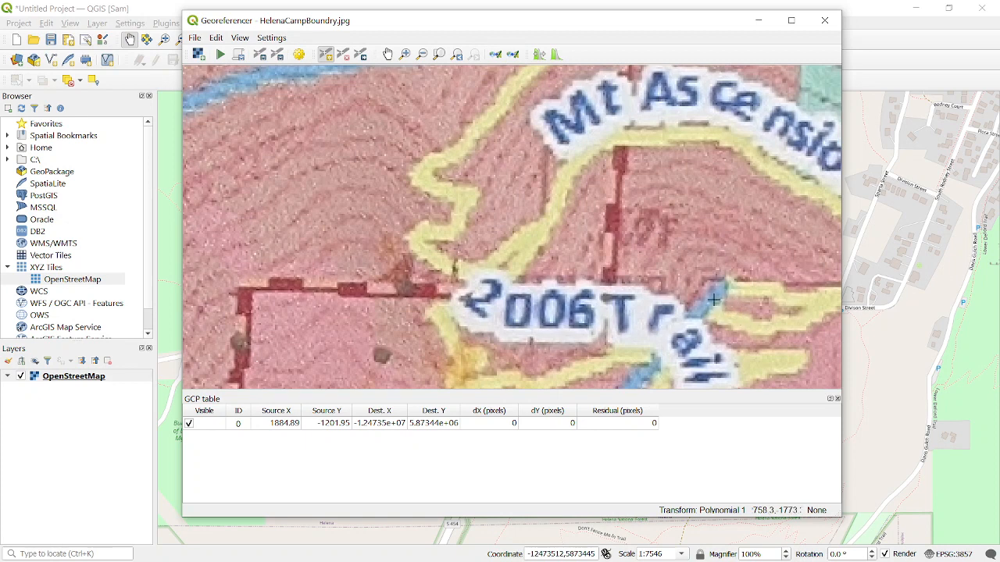
left_click(714, 292)
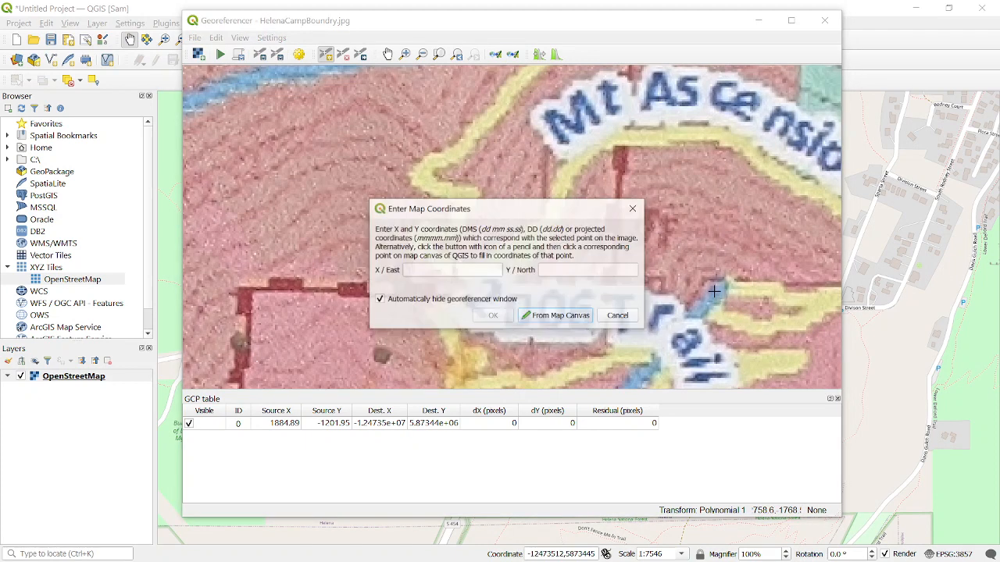
Match the second control point to the Mount Ascension summit, at the upper end of Entertainment Trail, on the OpenStreetMap canvas
left_click(560, 315)
scroll(470, 274, "down", 1)
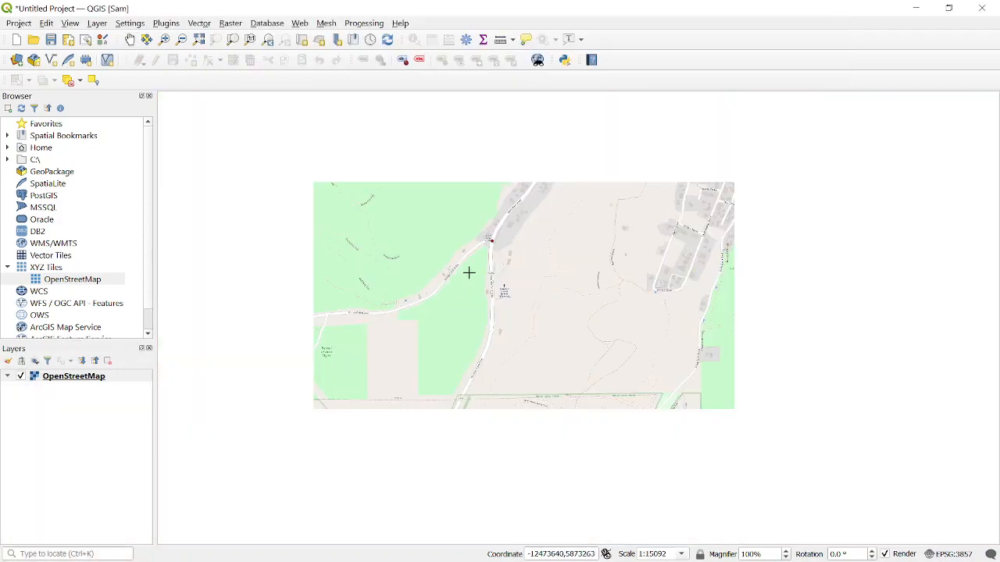
scroll(469, 273, "down", 1)
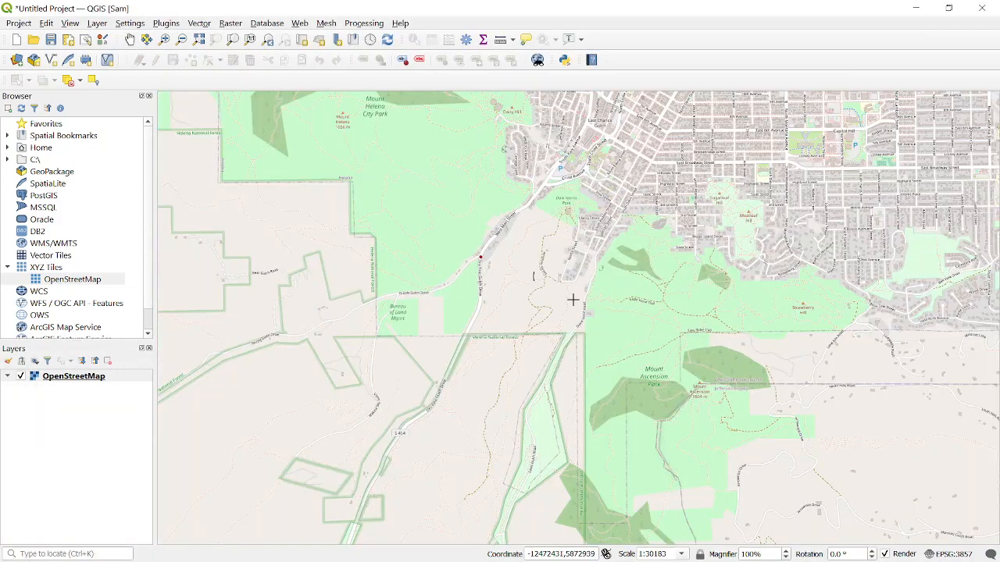
scroll(698, 402, "up", 1)
scroll(699, 382, "up", 2)
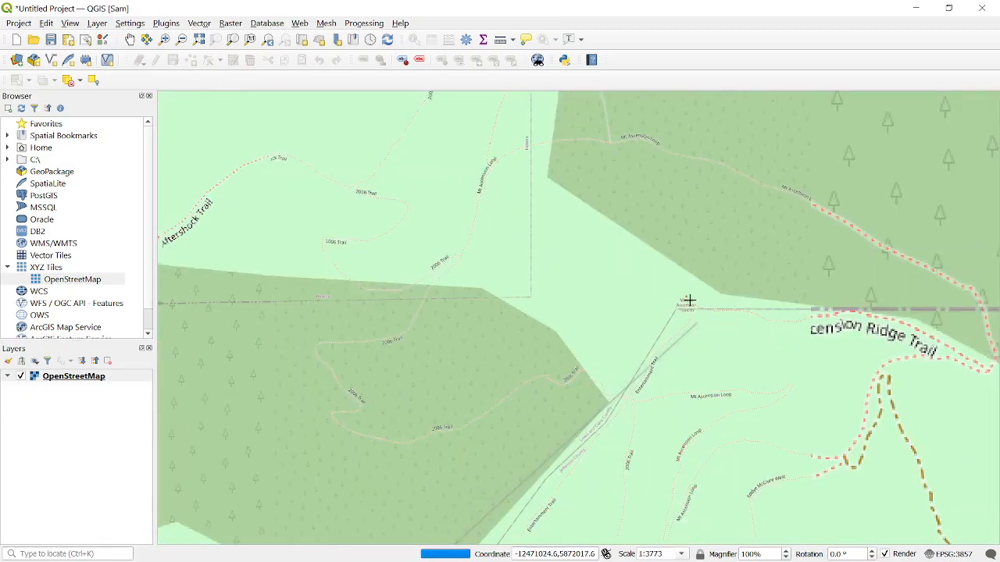
left_click(685, 303)
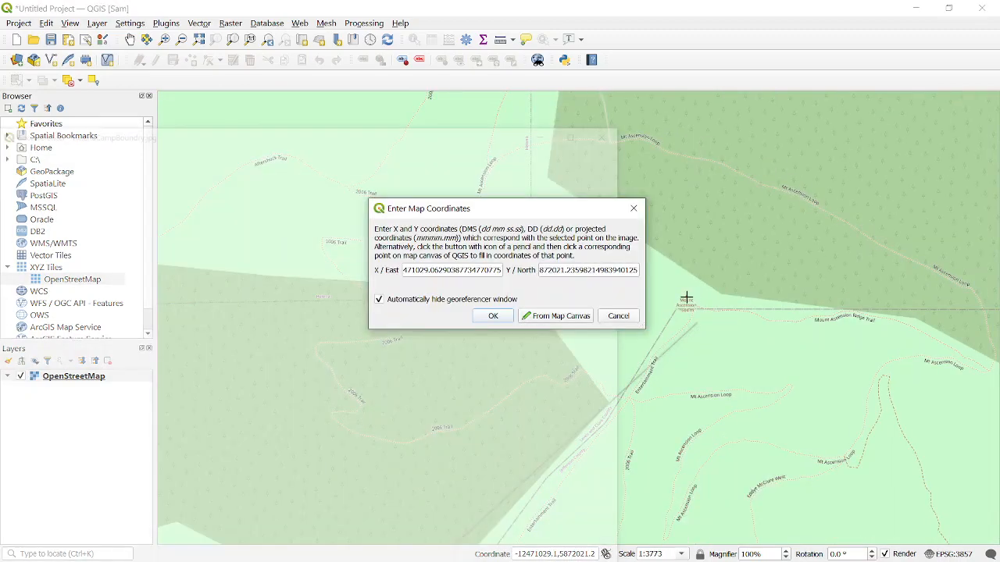
left_click(491, 317)
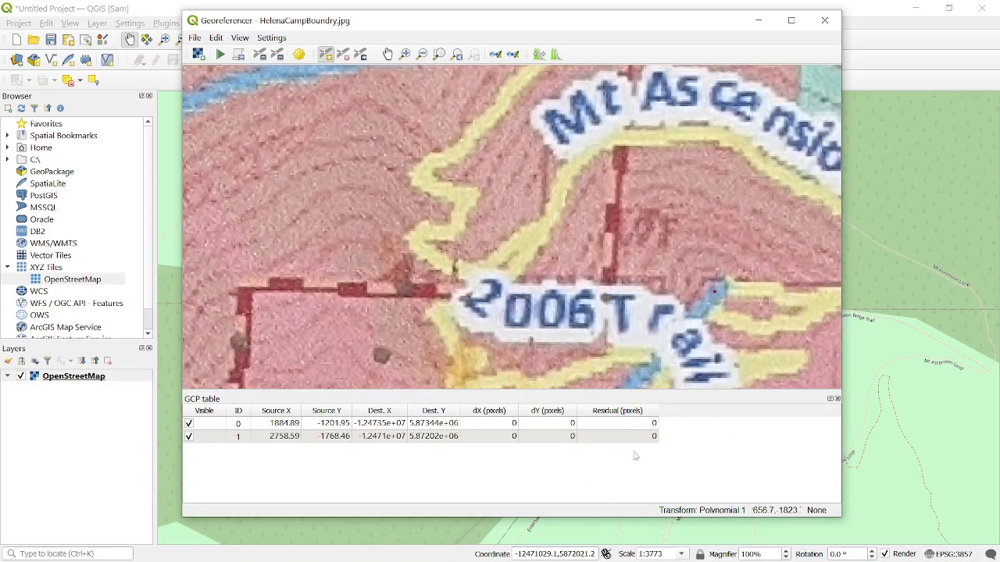
Place a third control point on the photo at the southeast corner of the red boundary notch beside the Bear Gulch Rd label
scroll(746, 304, "down", 2)
scroll(748, 304, "down", 1)
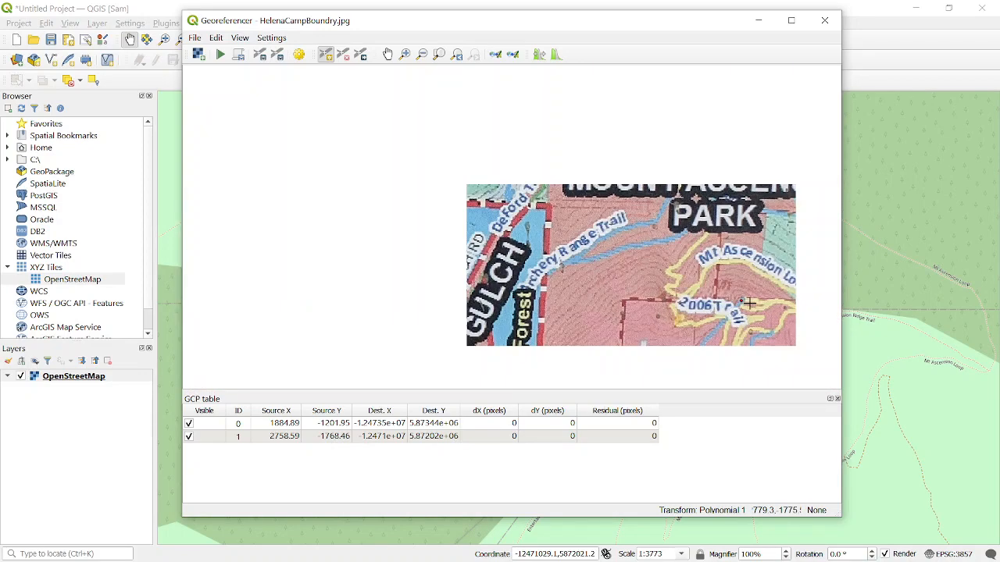
scroll(748, 303, "down", 1)
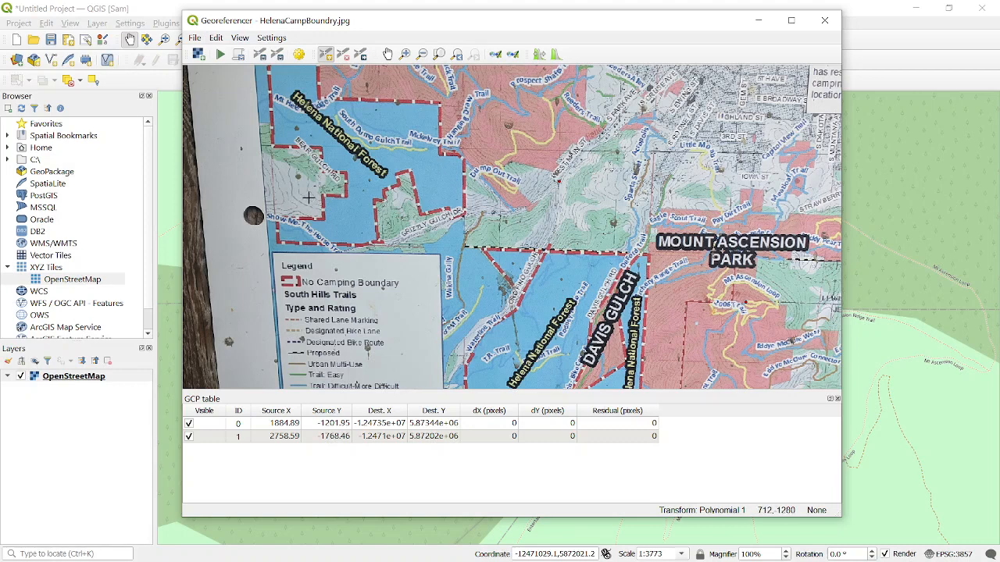
scroll(309, 198, "down", 2)
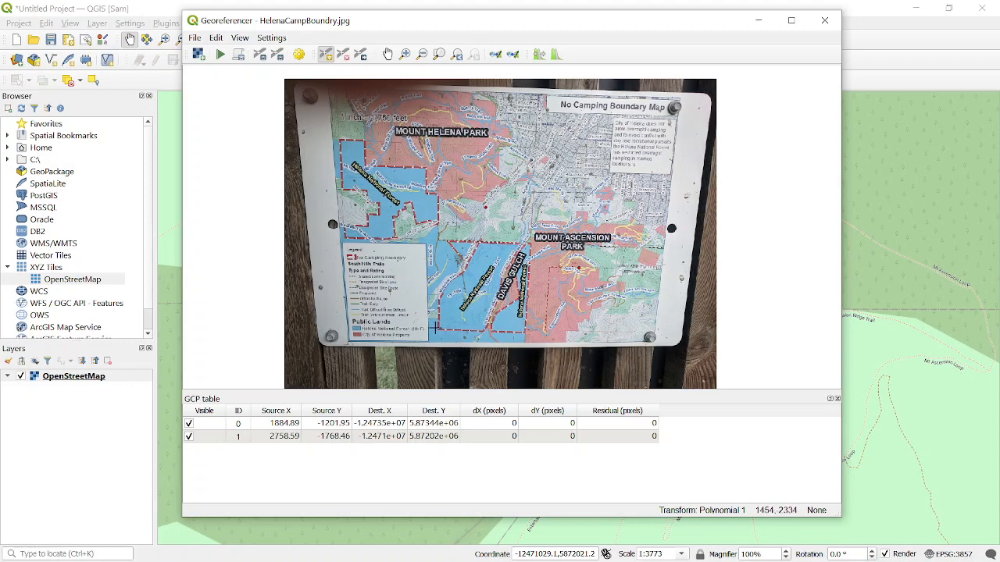
scroll(362, 215, "up", 1)
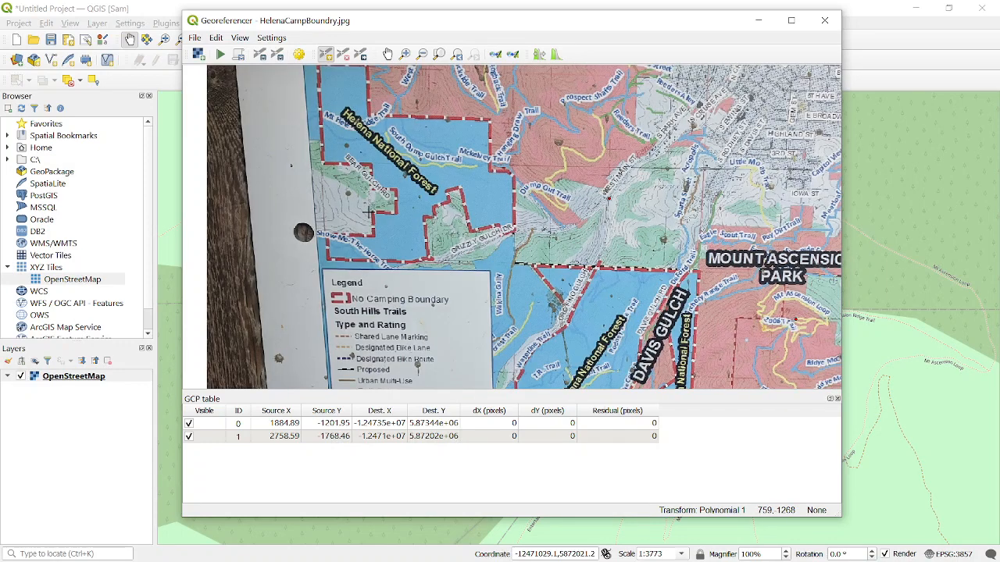
scroll(369, 211, "up", 2)
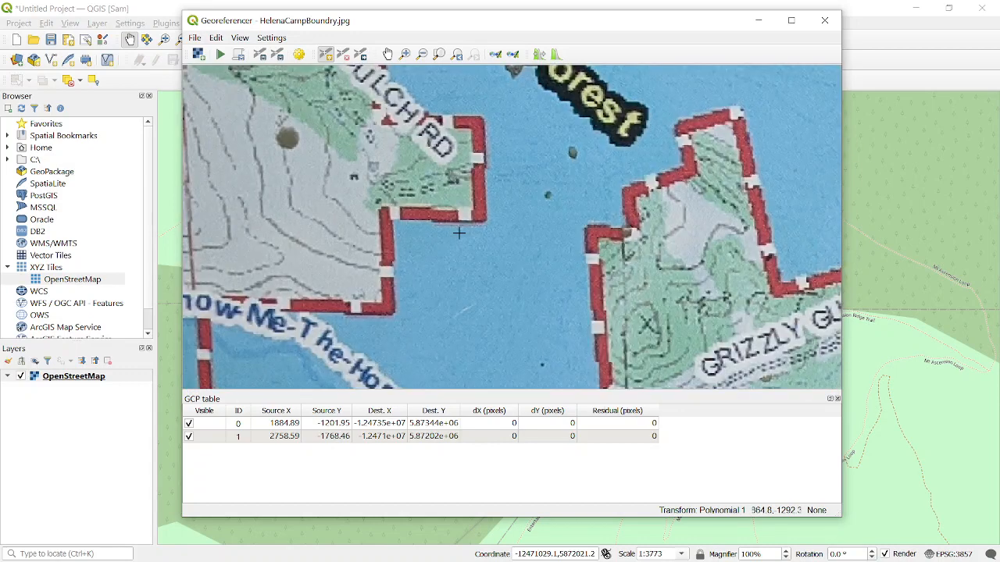
scroll(483, 229, "down", 1)
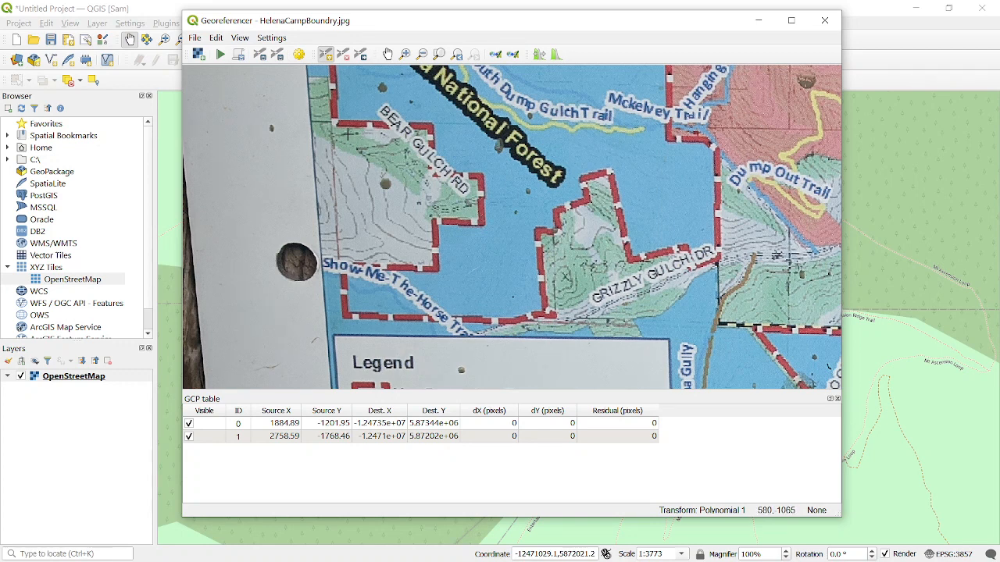
left_click(481, 222)
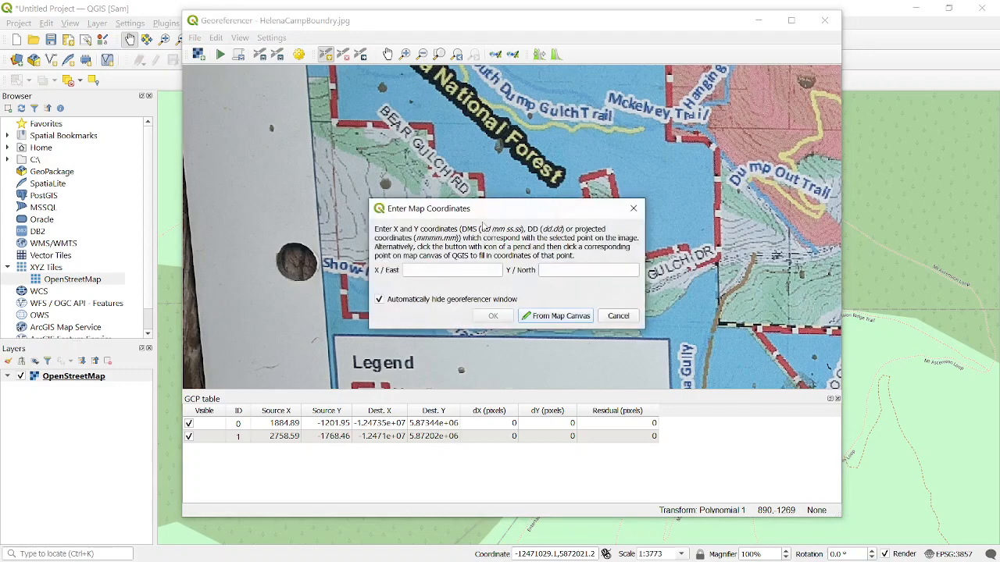
Match the third control point to the Helena National Forest boundary corner just south of Bear Gulch Road on the OpenStreetMap canvas
left_click(538, 317)
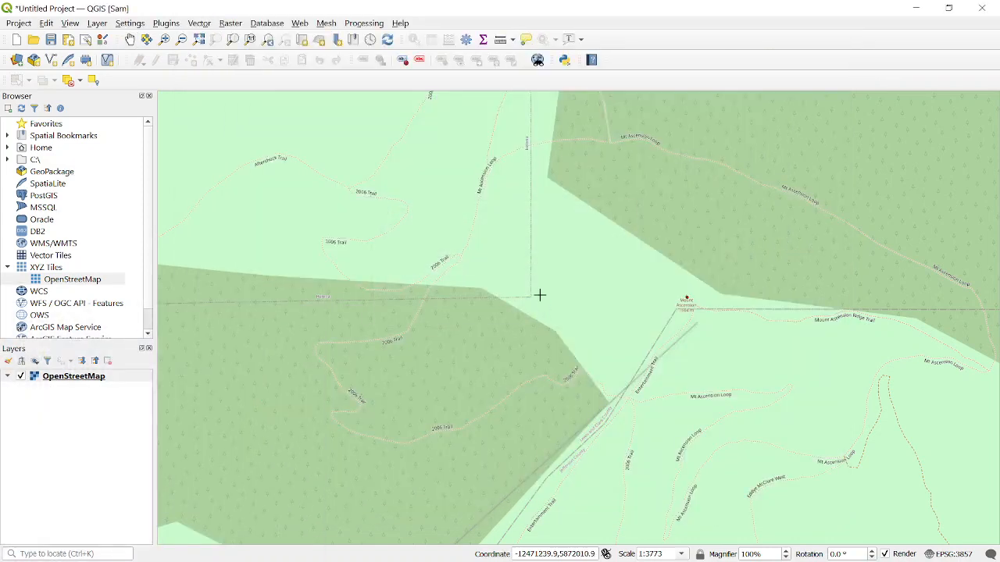
scroll(555, 248, "down", 3)
scroll(572, 231, "down", 1)
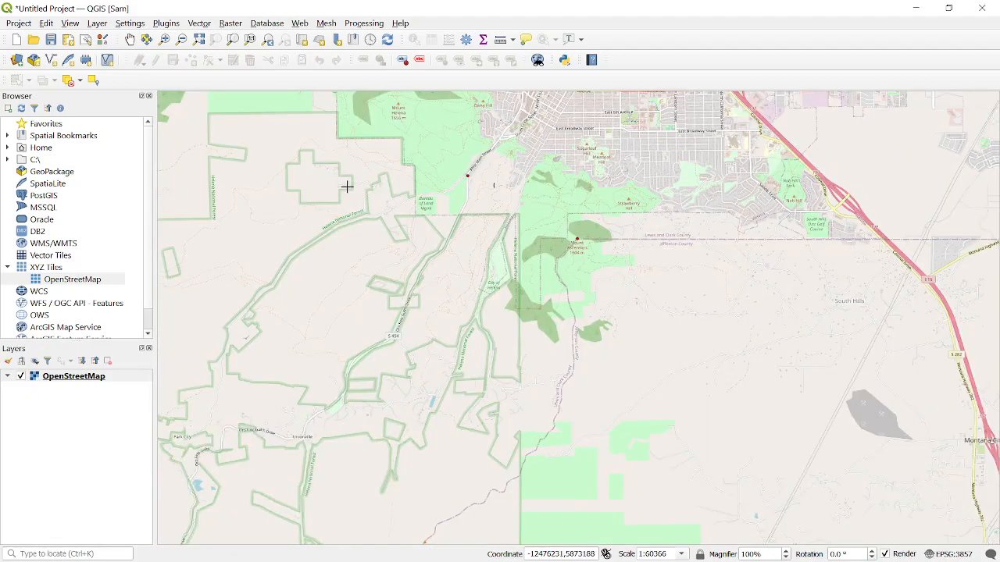
scroll(346, 185, "up", 4)
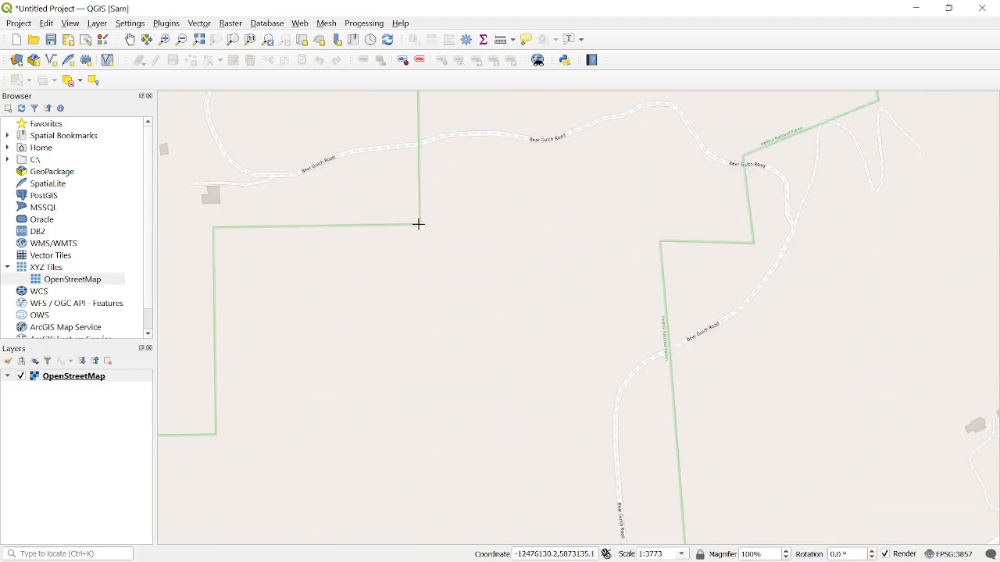
left_click(417, 224)
left_click(494, 317)
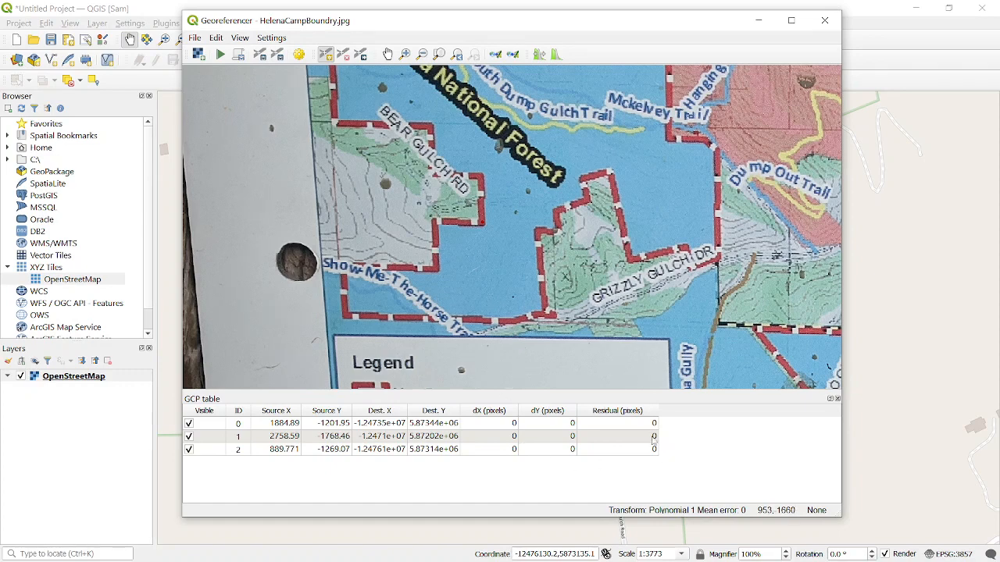
Place a fourth control point on the photo on Hayes Ave, level with the Holter St label
scroll(412, 236, "down", 1)
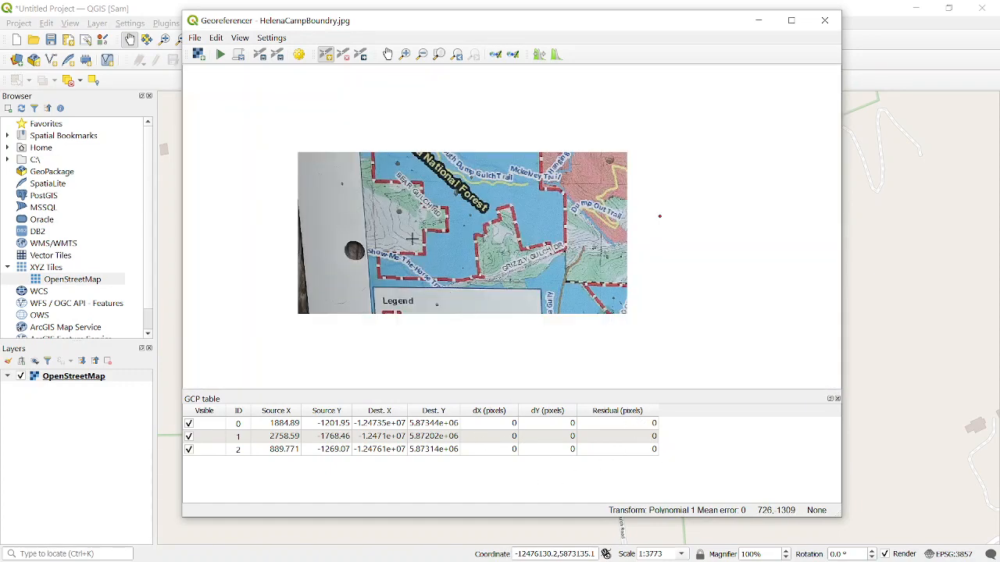
scroll(382, 267, "down", 1)
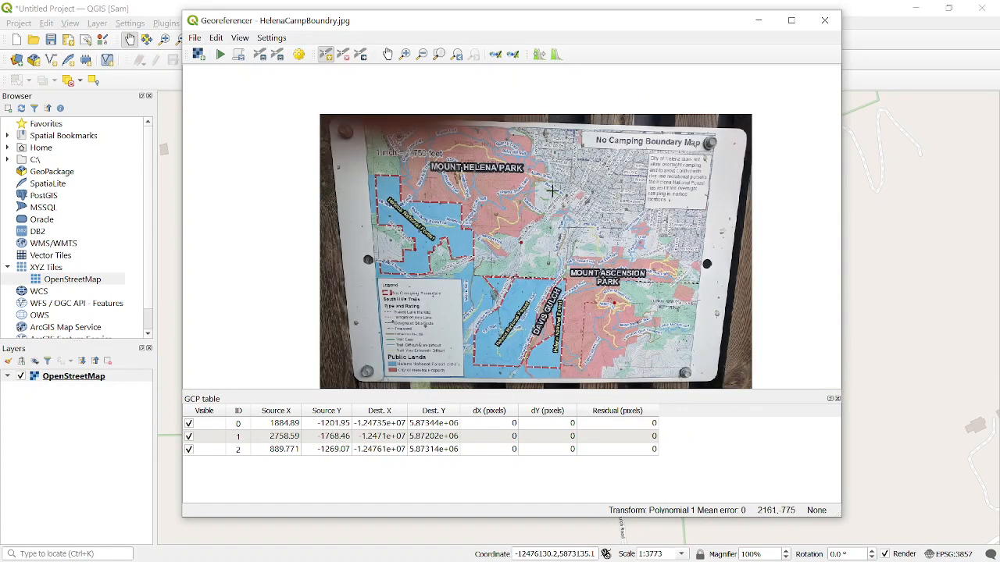
scroll(569, 152, "up", 1)
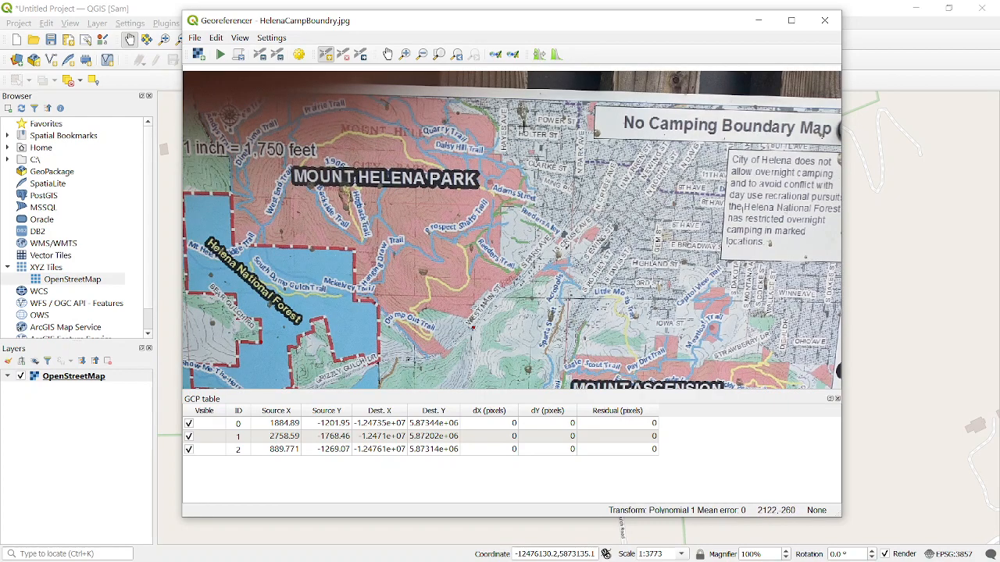
scroll(512, 145, "up", 1)
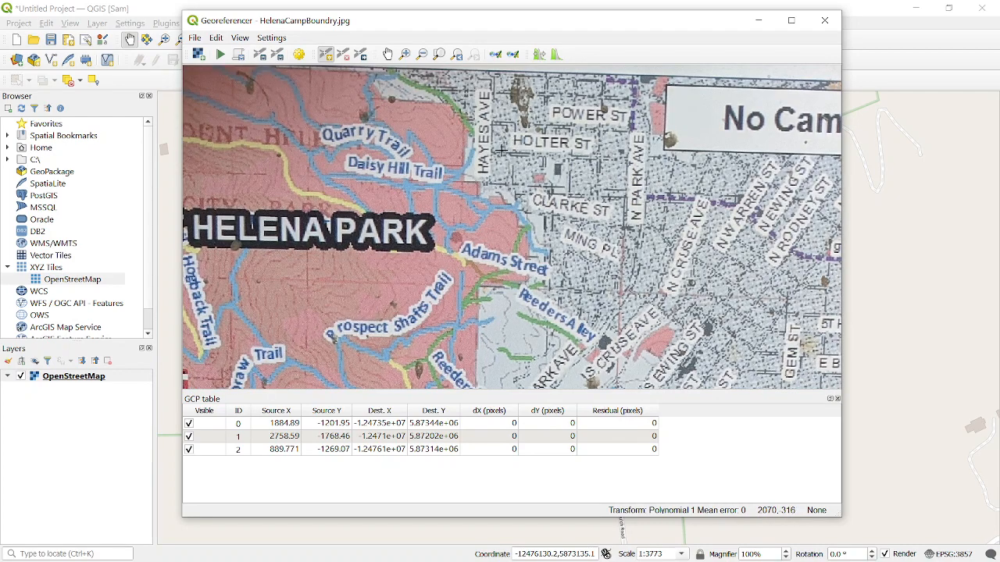
scroll(504, 150, "up", 1)
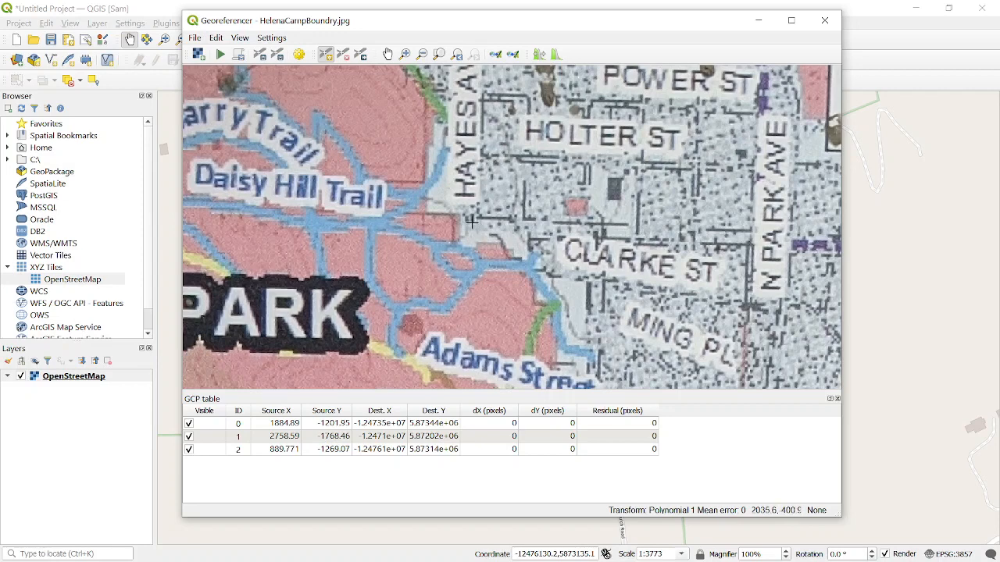
left_click(472, 155)
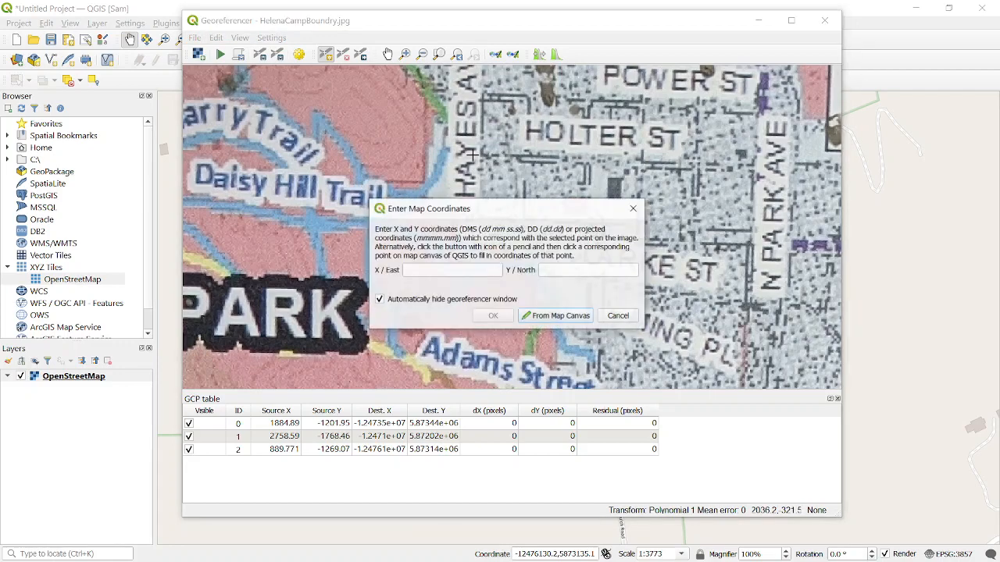
Match the fourth control point to the Hayes Avenue and Holter Street intersection on the OpenStreetMap canvas
left_click(549, 316)
scroll(426, 367, "down", 3)
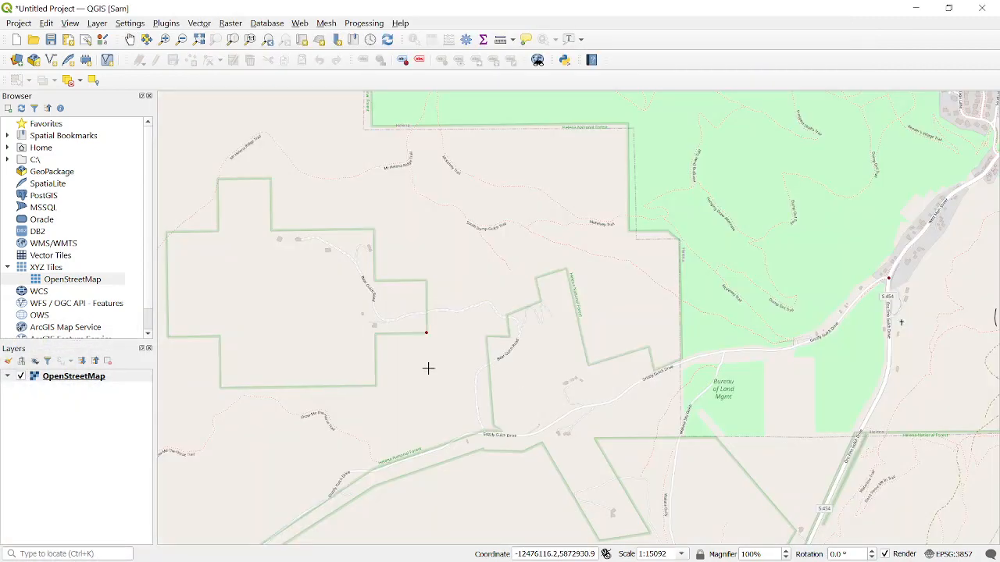
scroll(427, 366, "down", 1)
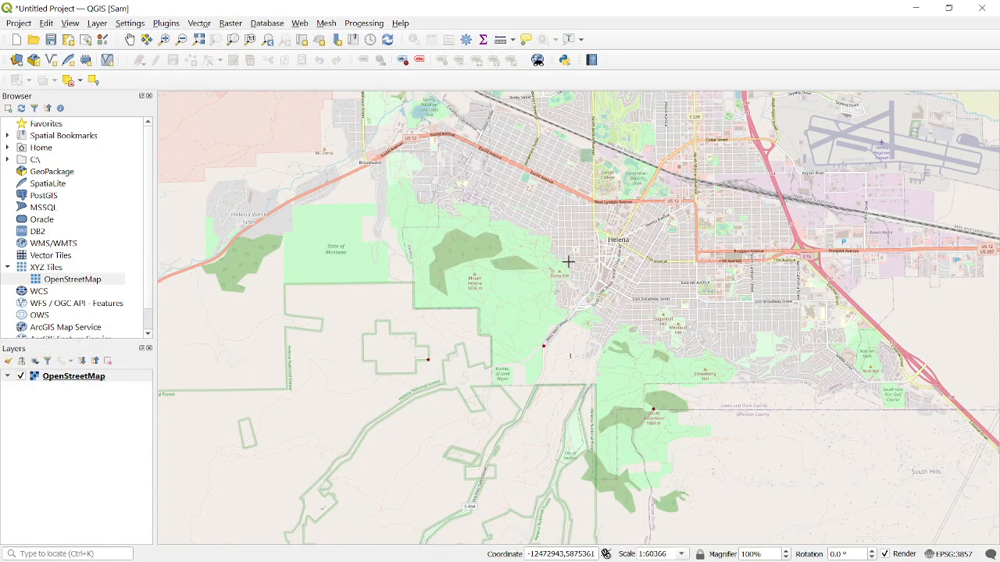
scroll(558, 229, "up", 1)
scroll(559, 229, "up", 1)
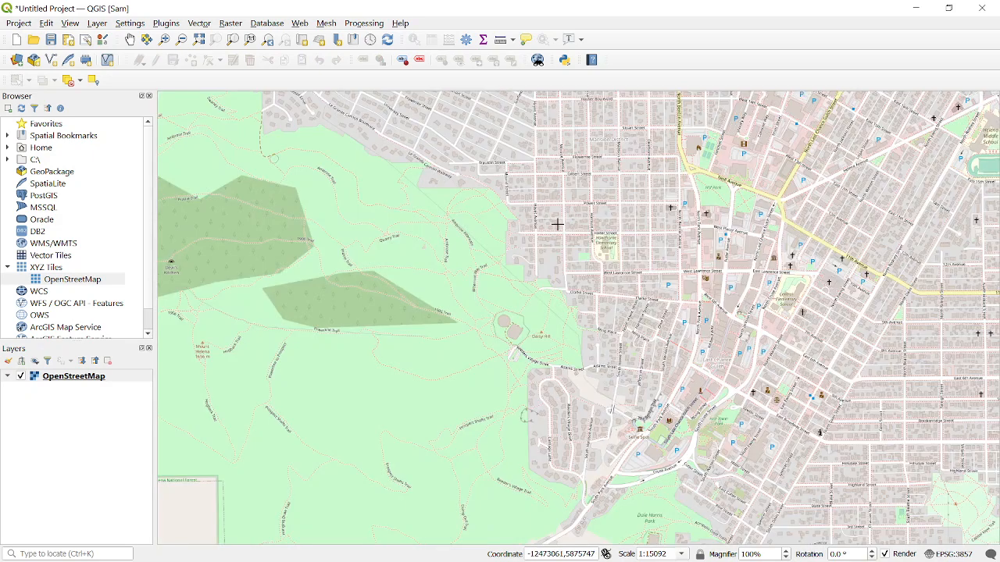
scroll(557, 224, "up", 1)
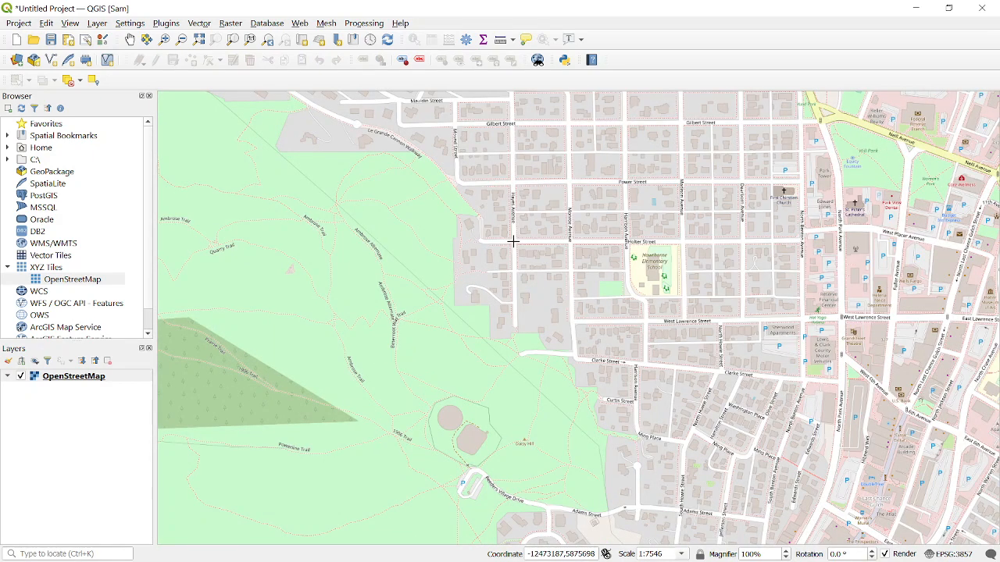
left_click(513, 242)
left_click(498, 312)
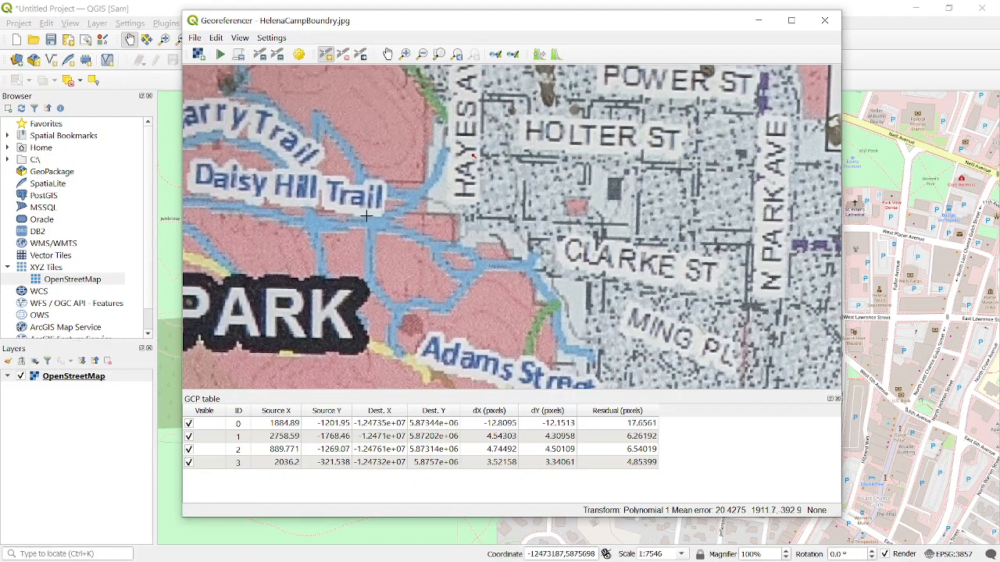
Place a fifth control point on the photo at the lower end of the N Davis St label, northwest of the 11th Ave label
scroll(366, 215, "down", 3)
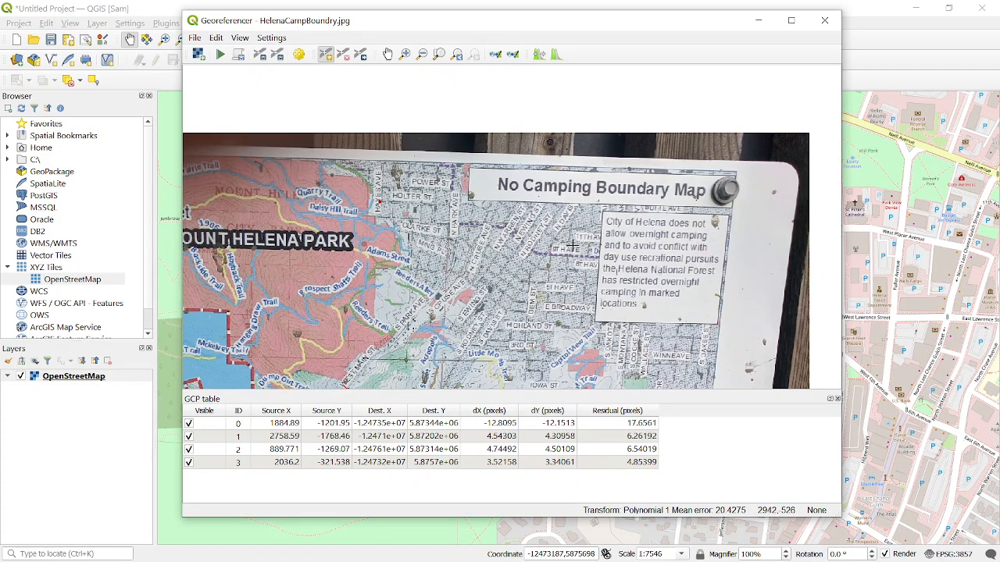
scroll(573, 246, "up", 1)
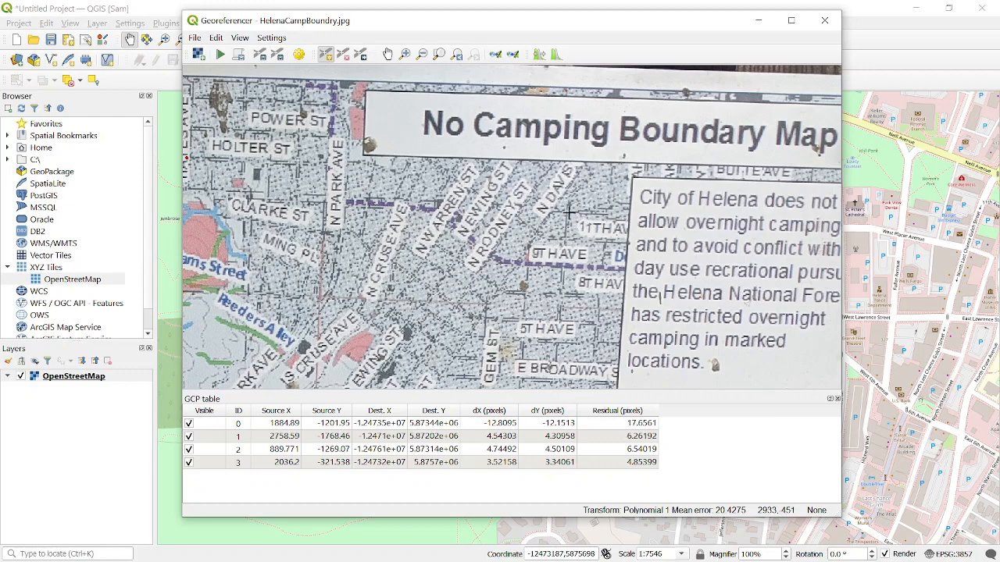
scroll(569, 210, "up", 1)
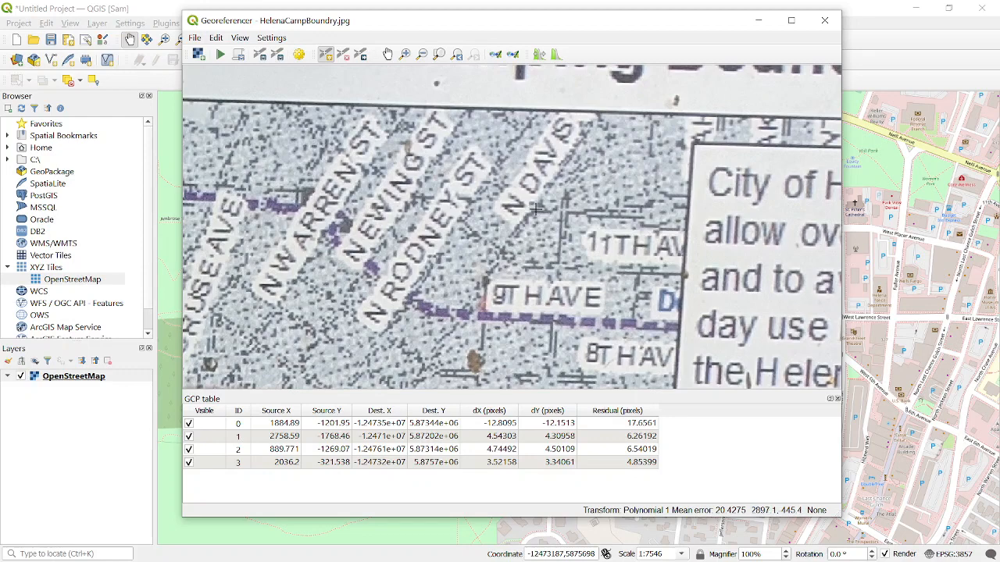
left_click(532, 209)
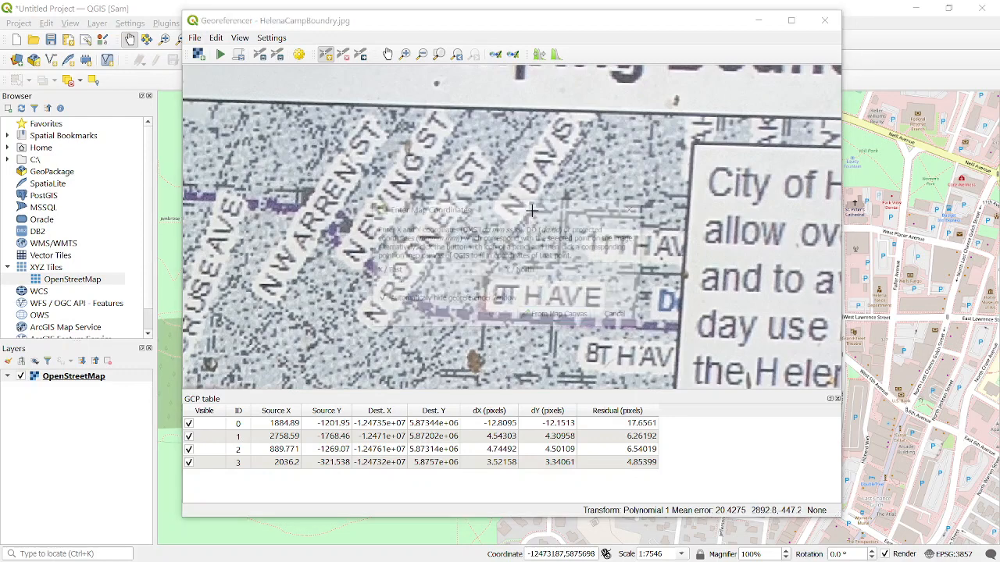
Match the fifth control point to the 11th Avenue street junction just north of Kessler Park on the OpenStreetMap canvas
left_click(555, 315)
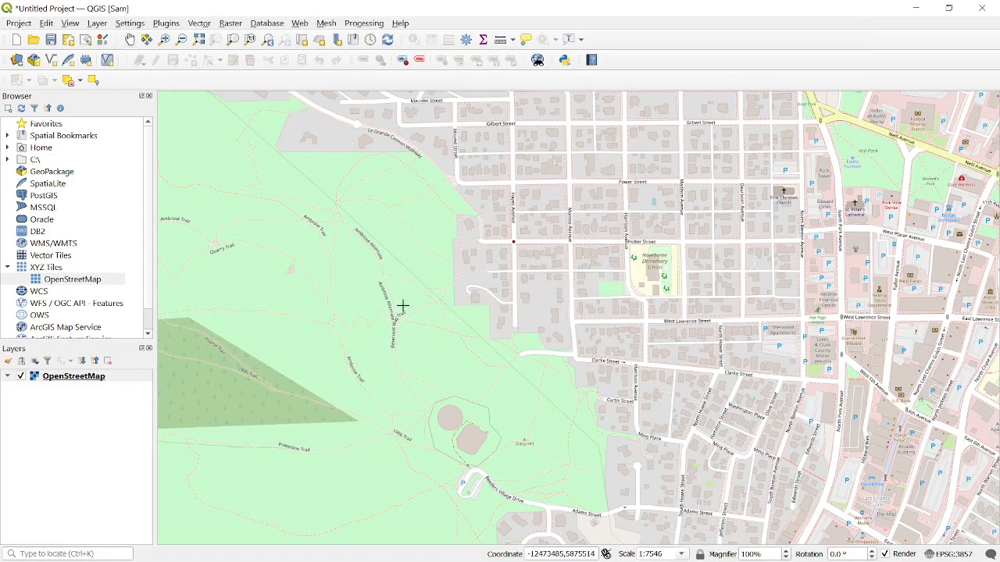
scroll(389, 309, "down", 2)
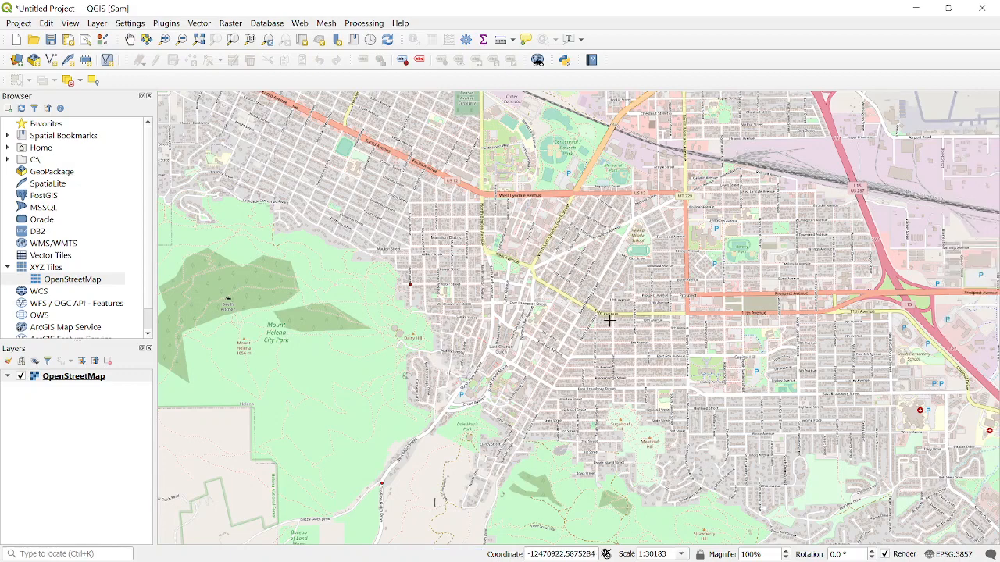
scroll(598, 313, "up", 3)
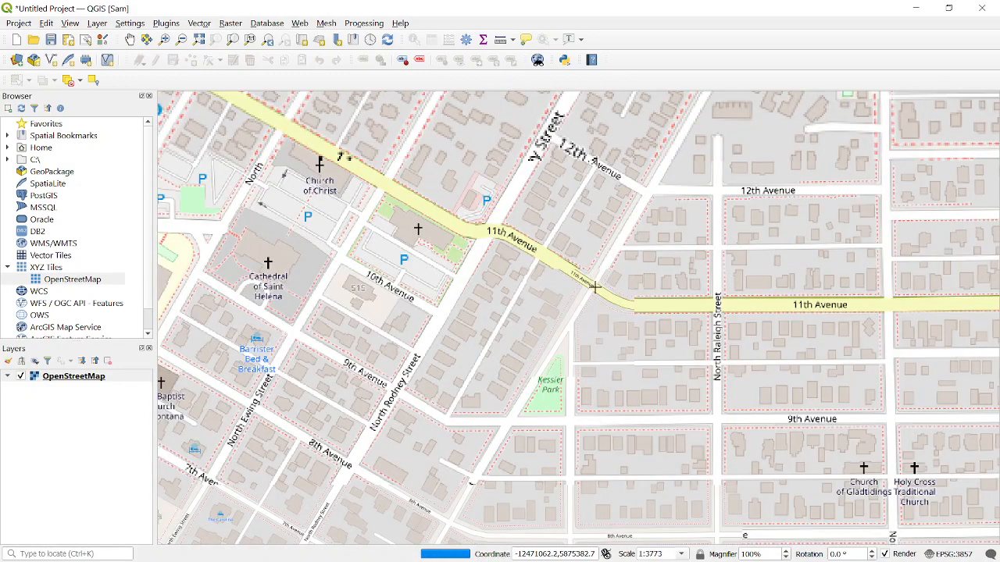
left_click(593, 287)
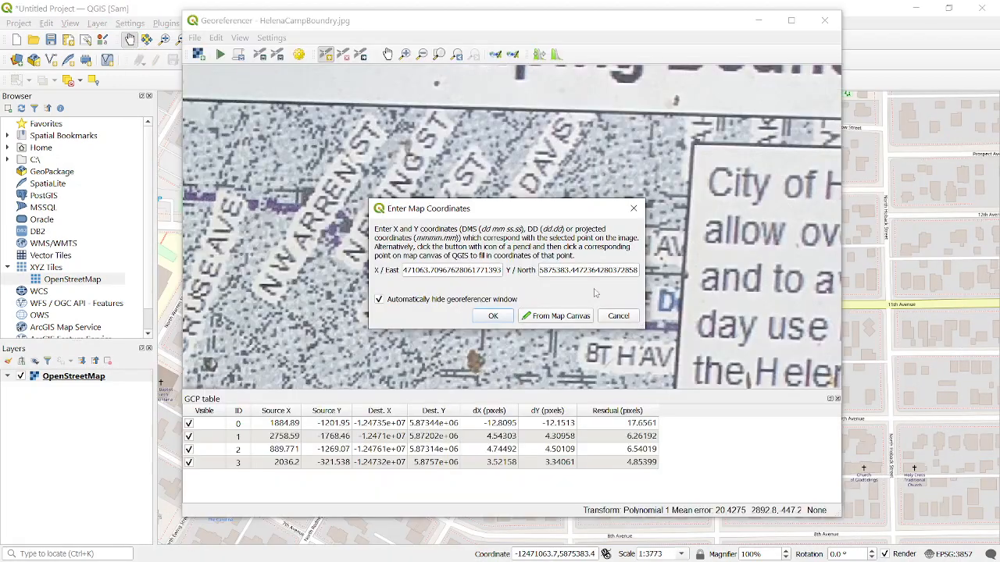
left_click(493, 317)
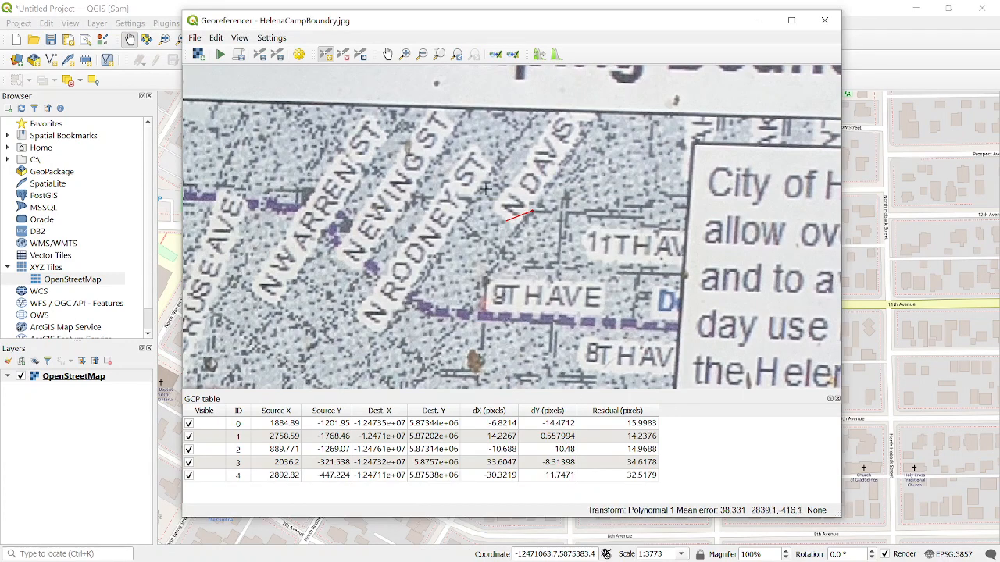
Place a sixth control point on the photo at the centre of the dark circle inside the loop just below the Meatloaf Trail label
scroll(485, 189, "down", 1)
scroll(508, 190, "up", 3)
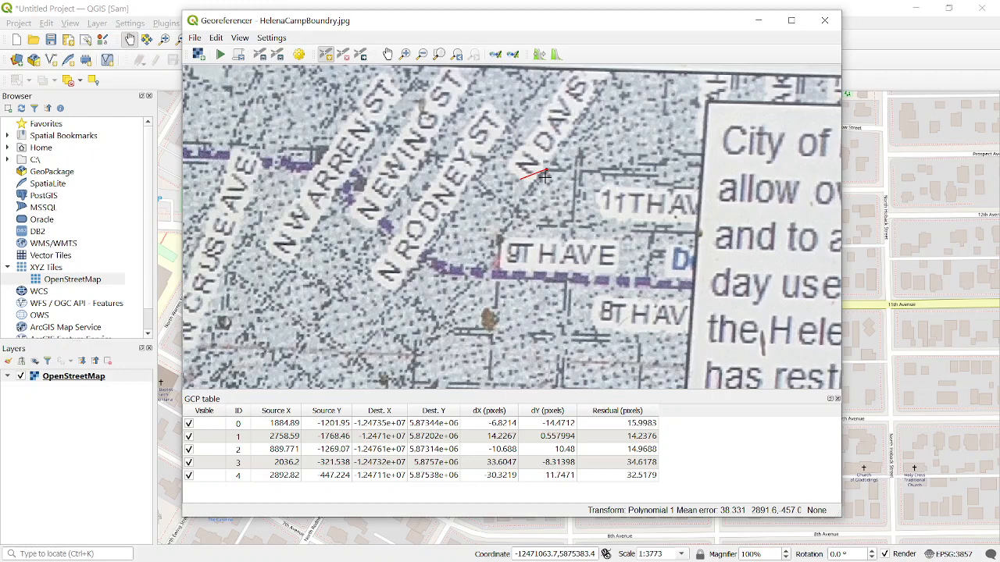
scroll(545, 171, "down", 2)
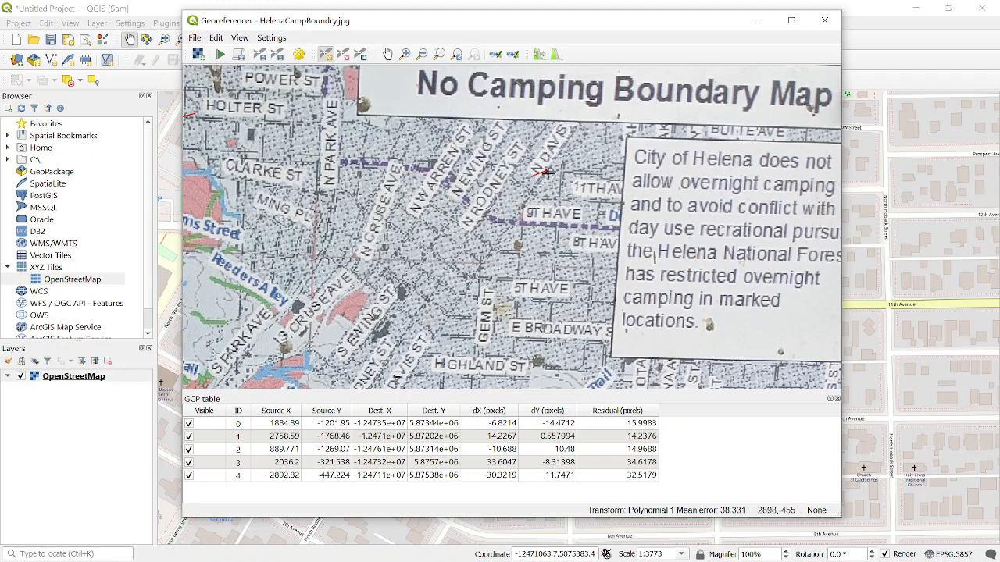
scroll(497, 169, "down", 1)
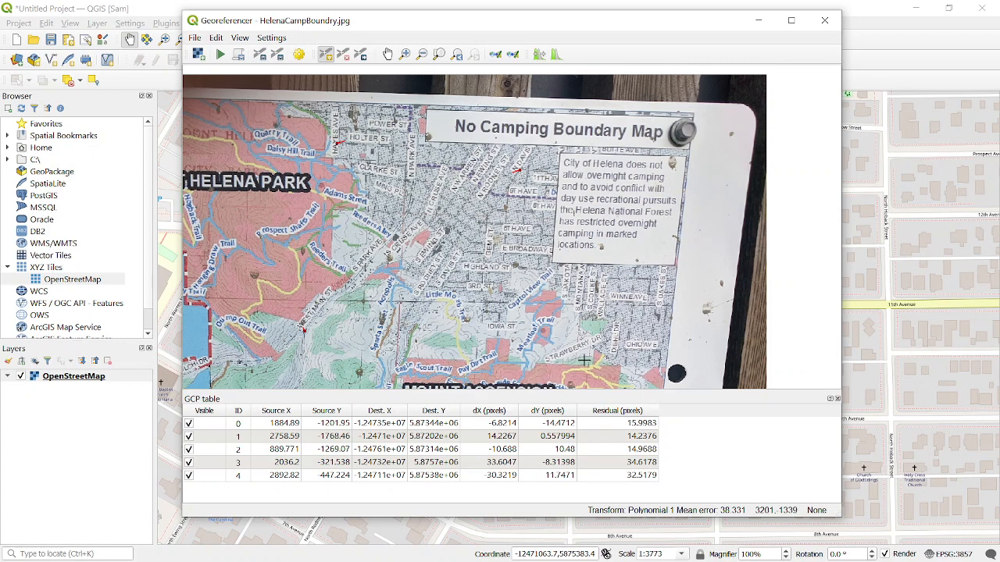
scroll(582, 360, "up", 1)
scroll(503, 309, "up", 2)
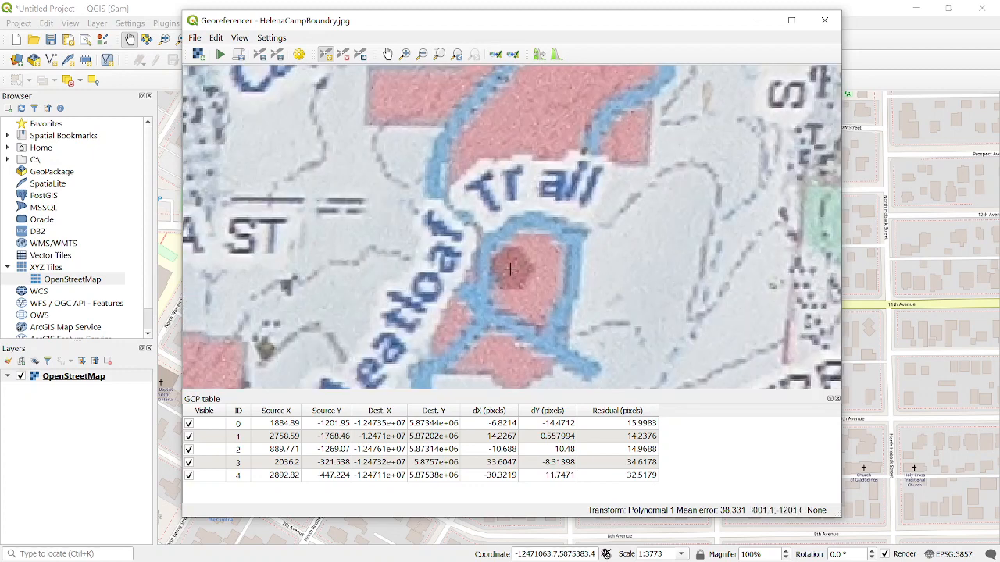
left_click(509, 269)
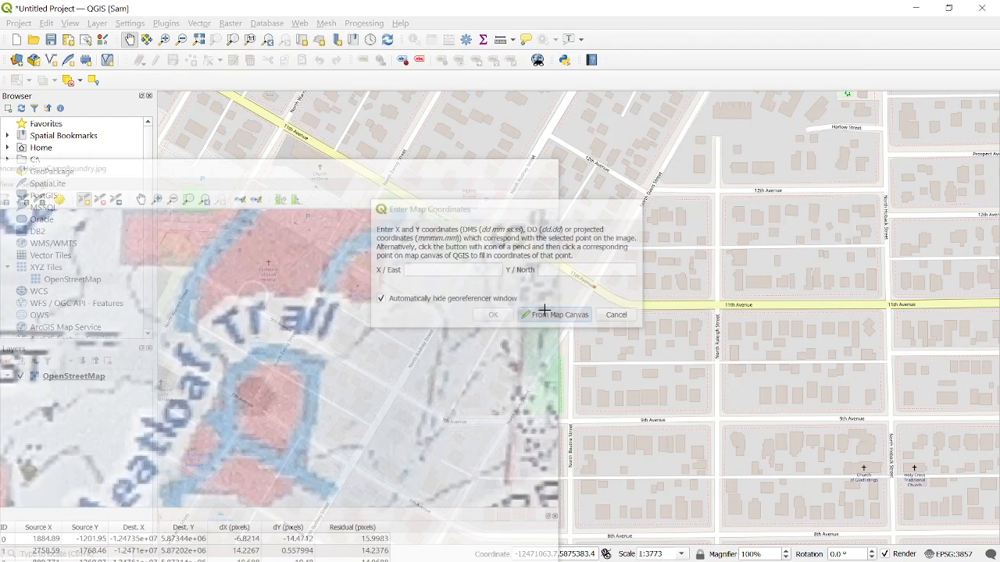
Match the sixth control point to the centre of the circle south of Rhode Island Way, between Catch Up Trail and Meatloaf Loop, on the OpenStreetMap canvas
left_click(547, 314)
scroll(524, 187, "down", 4)
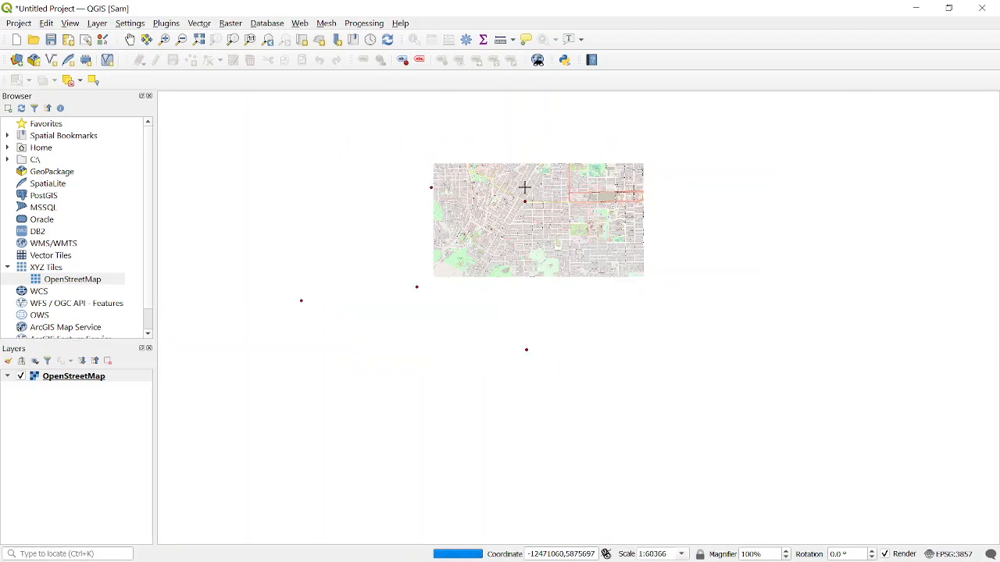
scroll(550, 267, "up", 2)
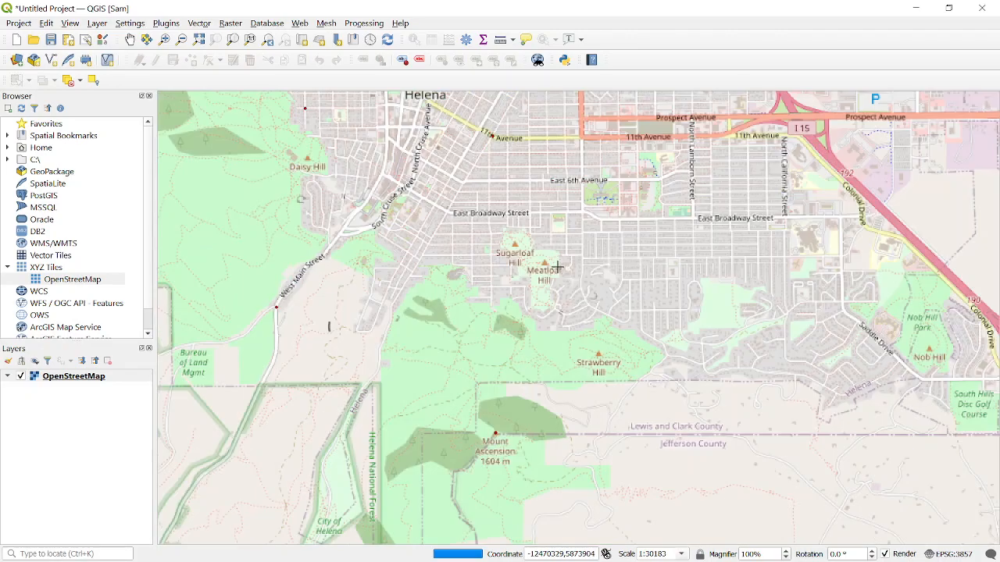
scroll(547, 299, "up", 1)
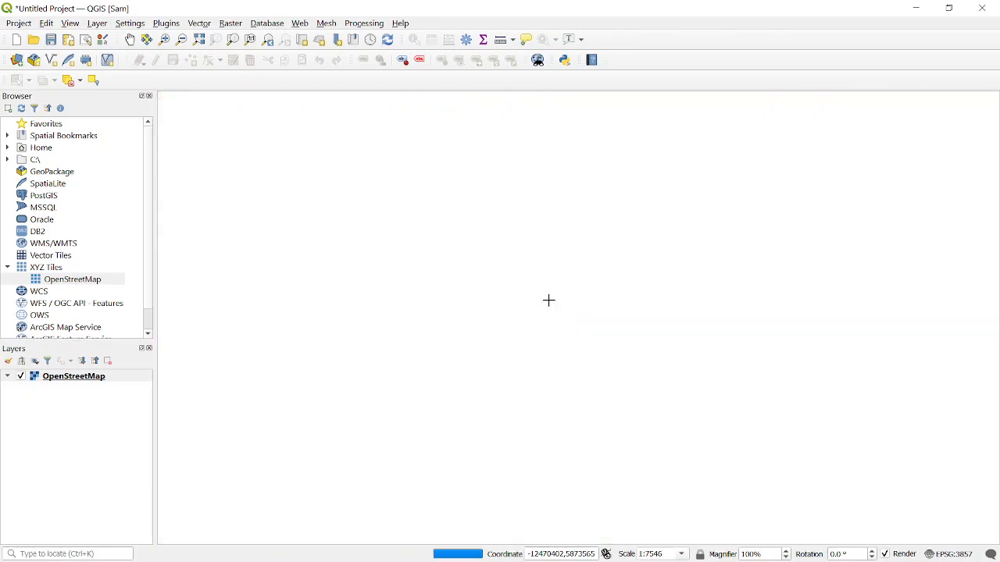
scroll(512, 290, "up", 1)
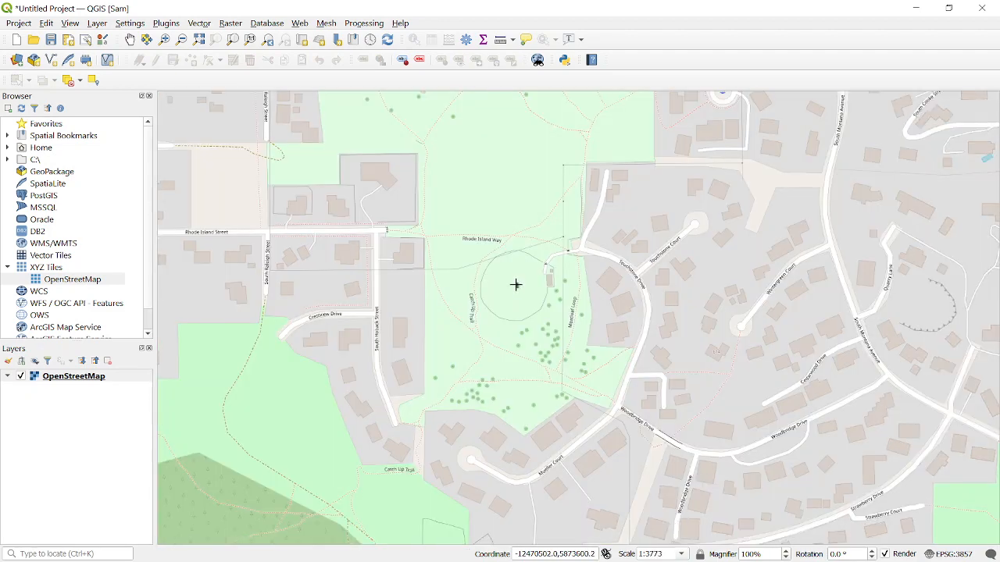
left_click(515, 285)
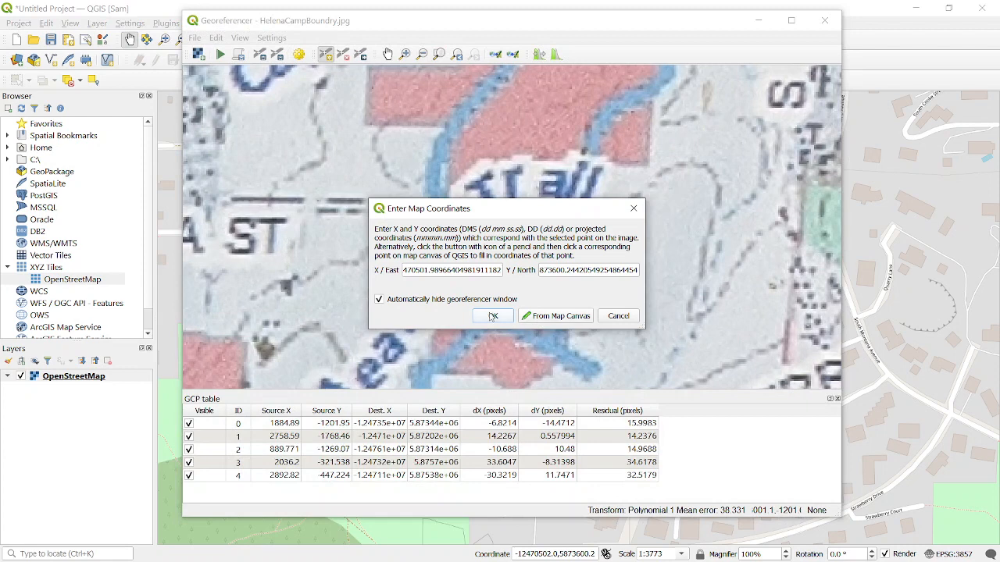
left_click(494, 316)
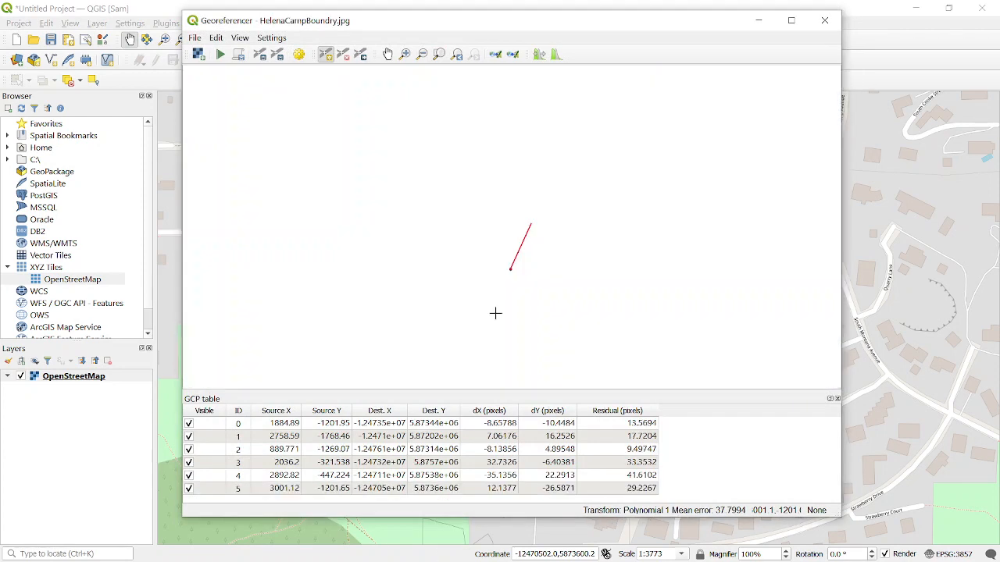
scroll(531, 287, "down", 2)
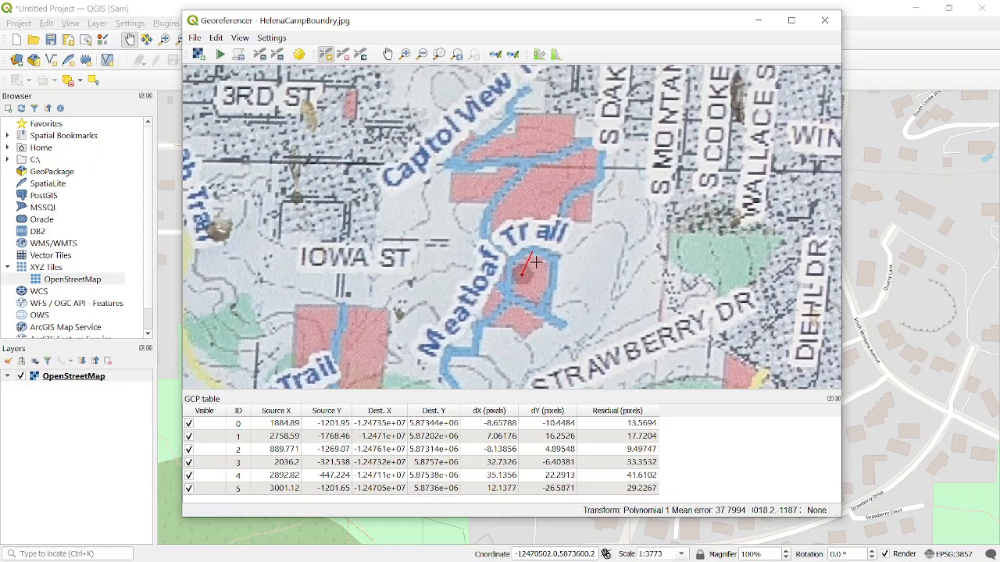
scroll(576, 236, "down", 1)
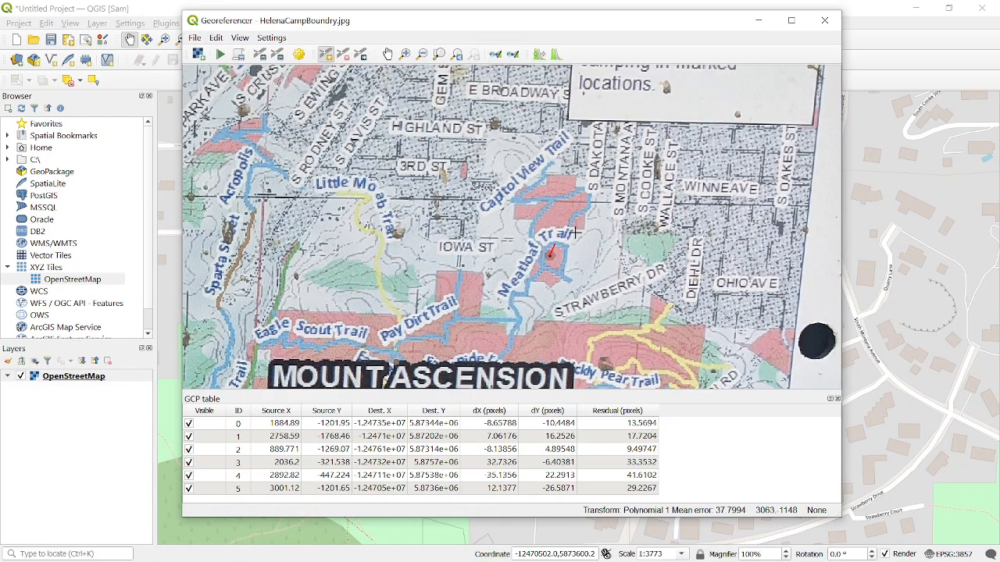
scroll(571, 227, "down", 1)
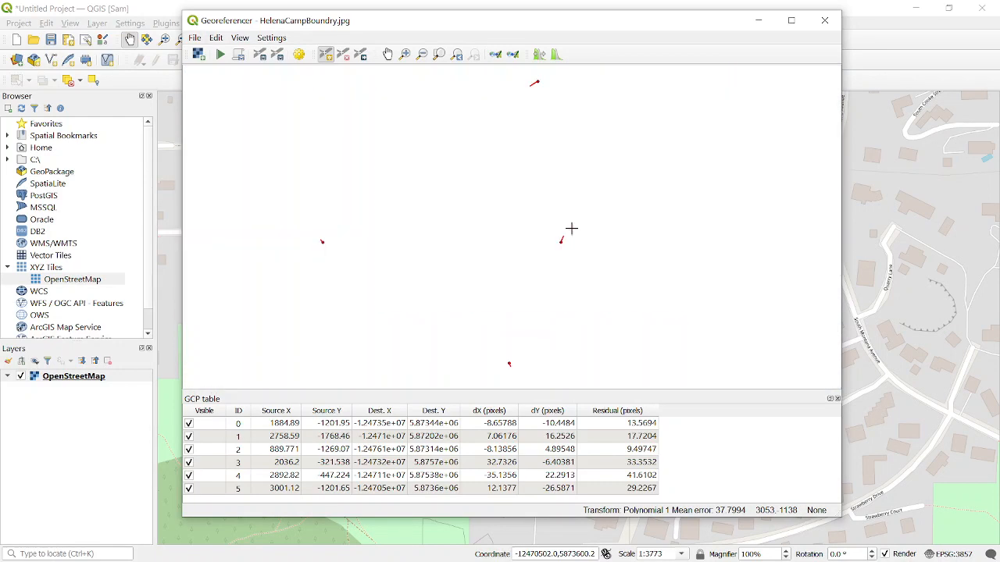
scroll(506, 212, "down", 1)
scroll(505, 269, "up", 3)
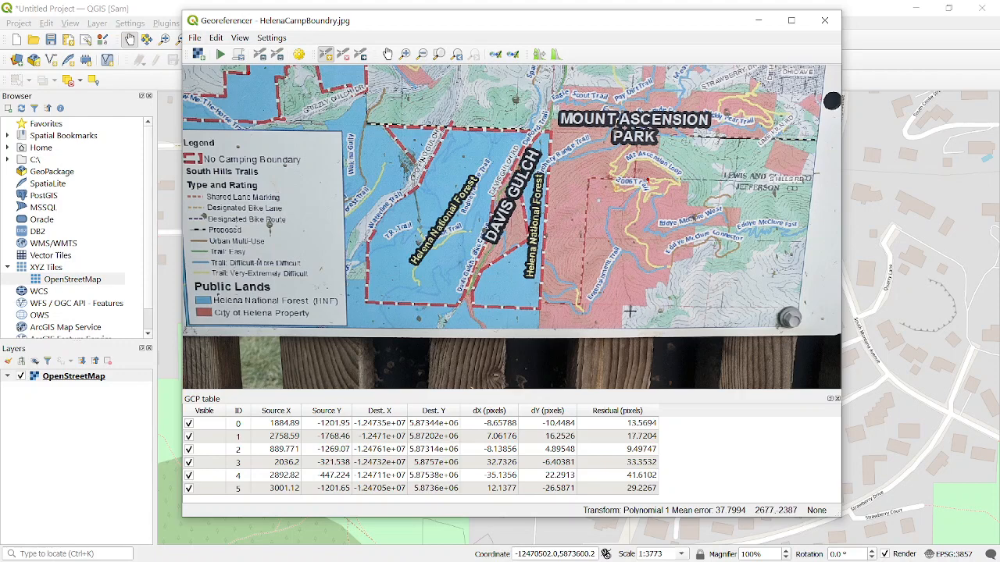
scroll(629, 311, "up", 1)
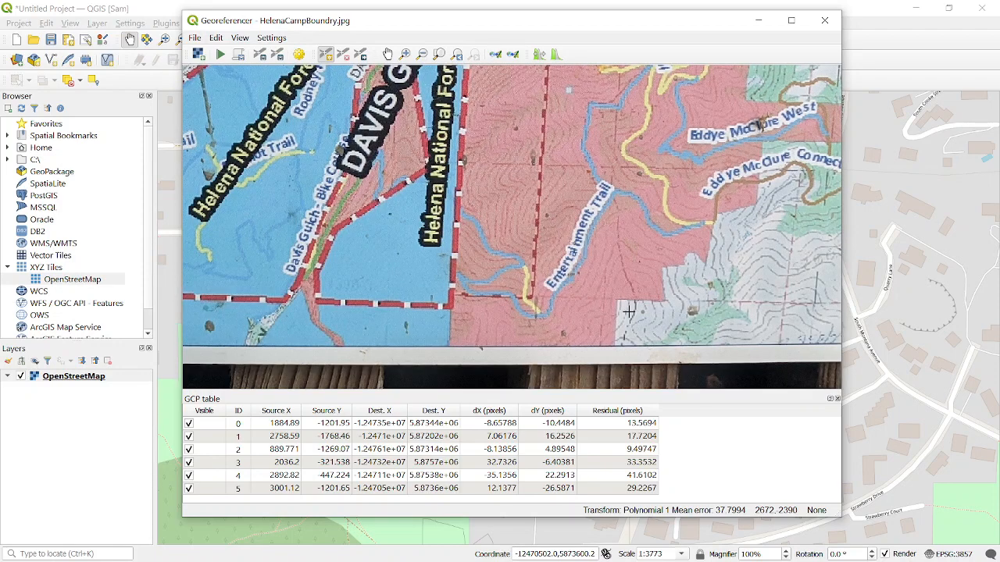
scroll(629, 312, "up", 1)
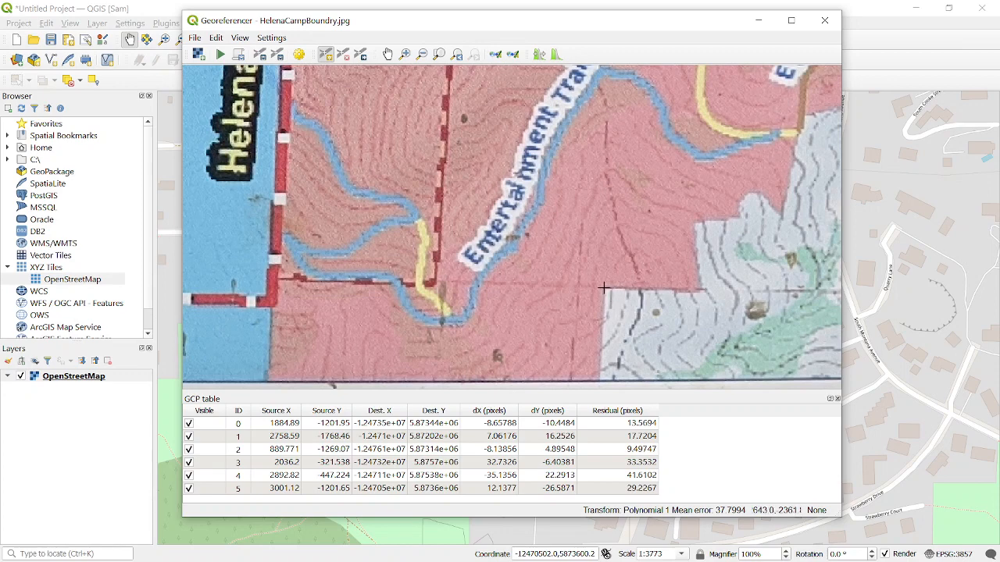
left_click(604, 288)
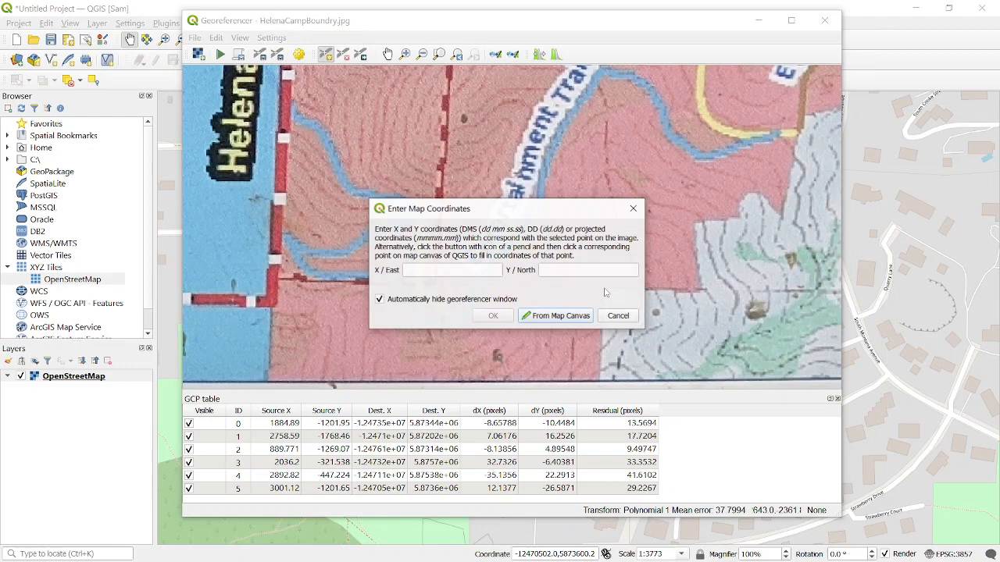
left_click(564, 317)
scroll(554, 285, "down", 2)
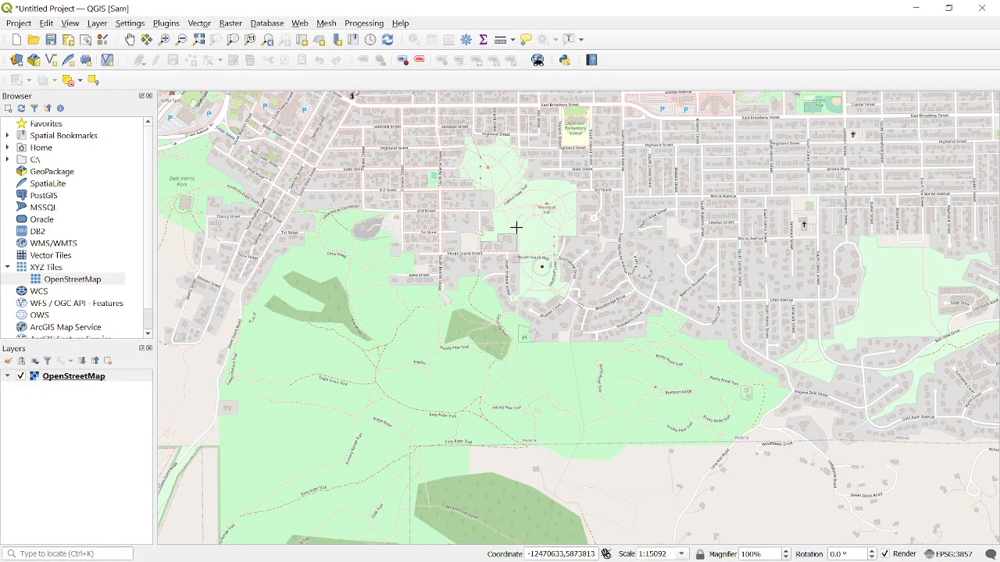
scroll(511, 227, "down", 2)
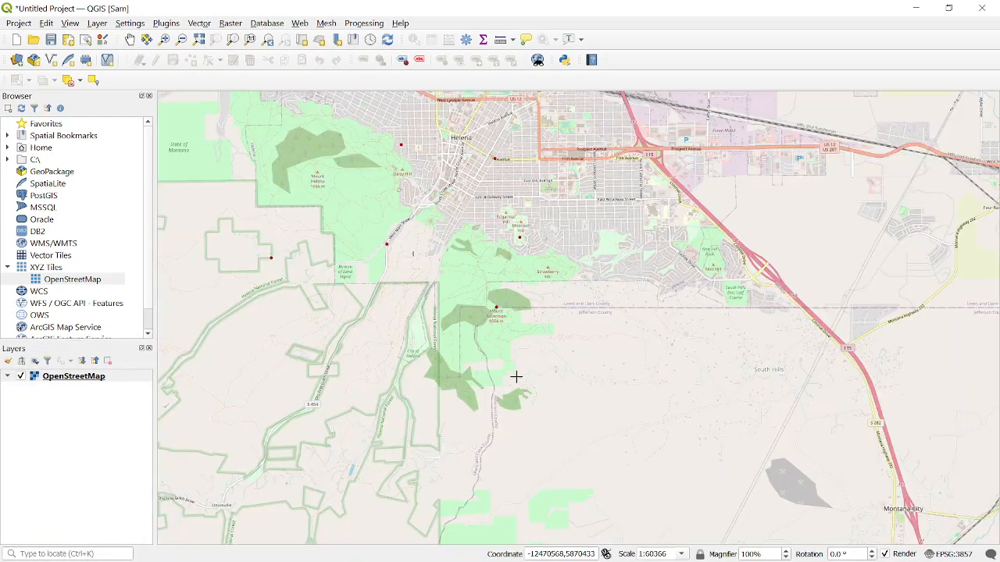
scroll(516, 376, "up", 1)
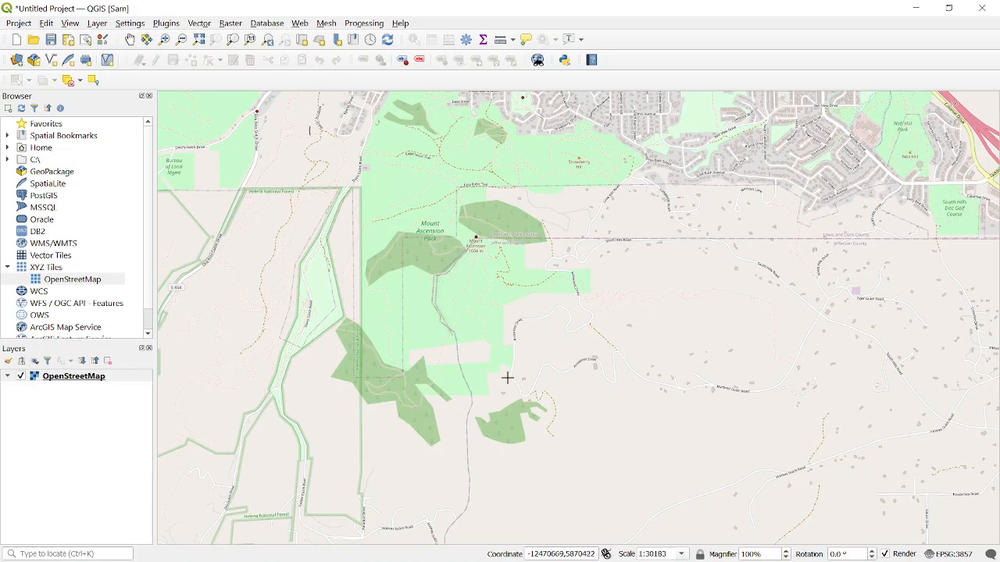
scroll(497, 346, "up", 1)
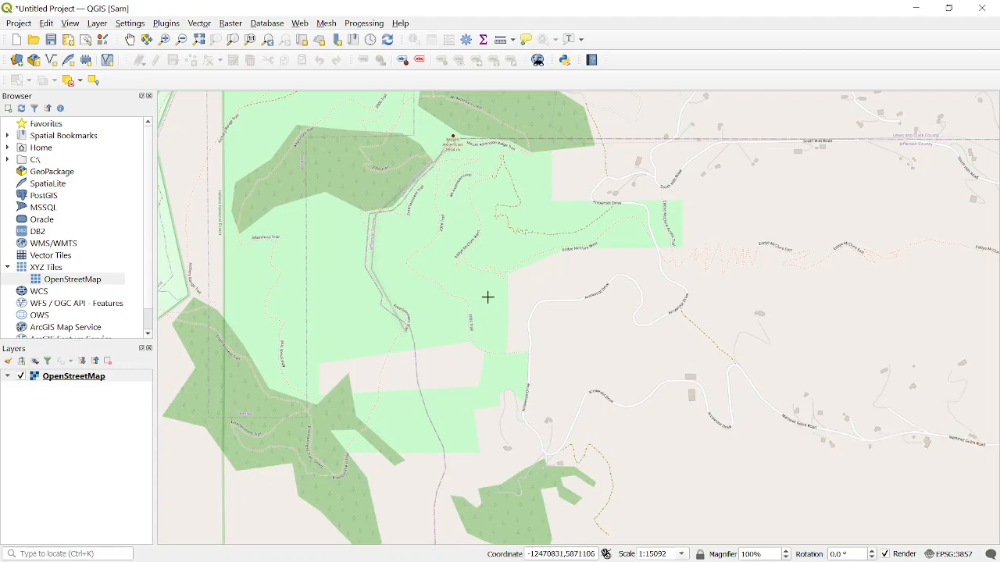
scroll(488, 297, "down", 1)
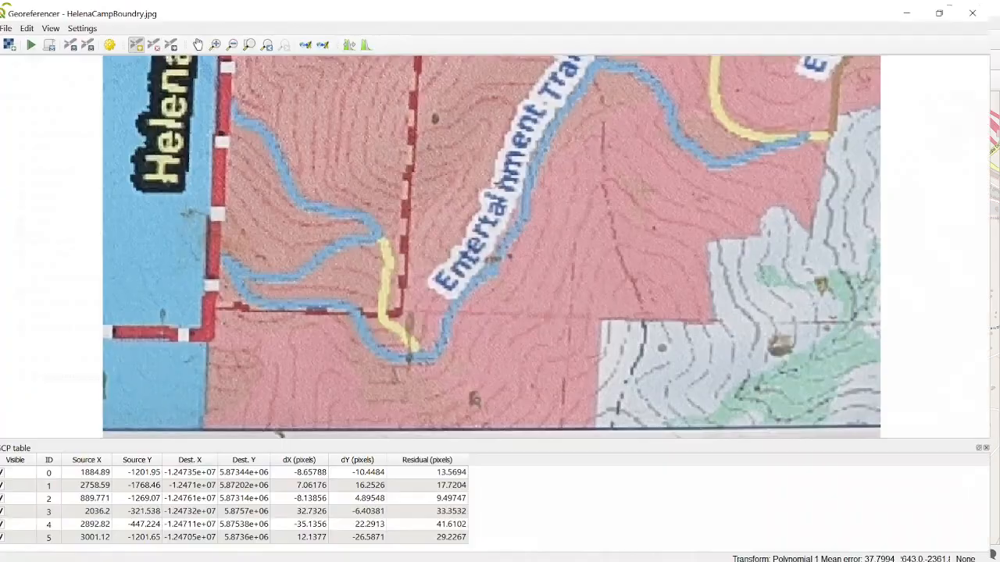
left_click(487, 182)
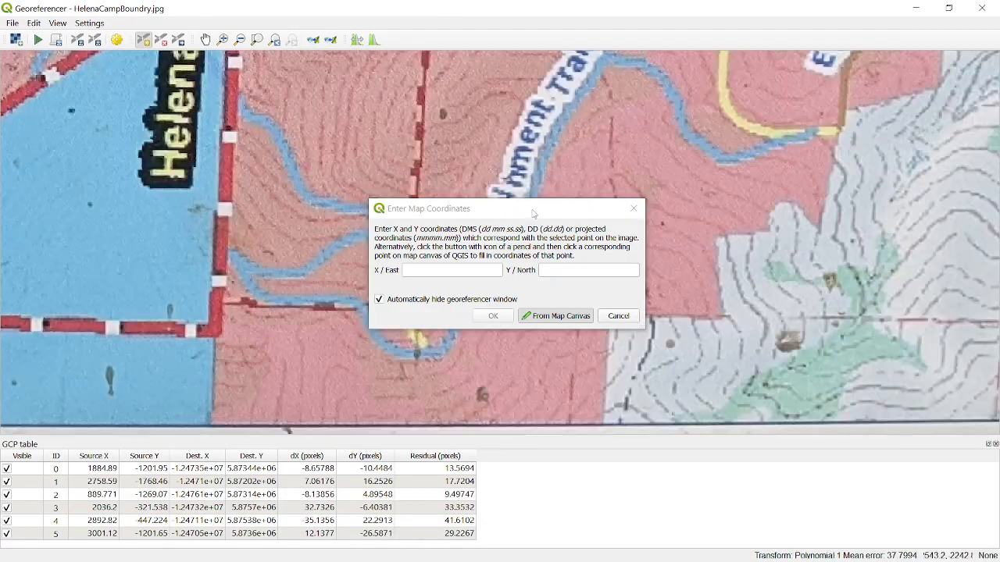
left_click_drag(534, 213, 392, 123)
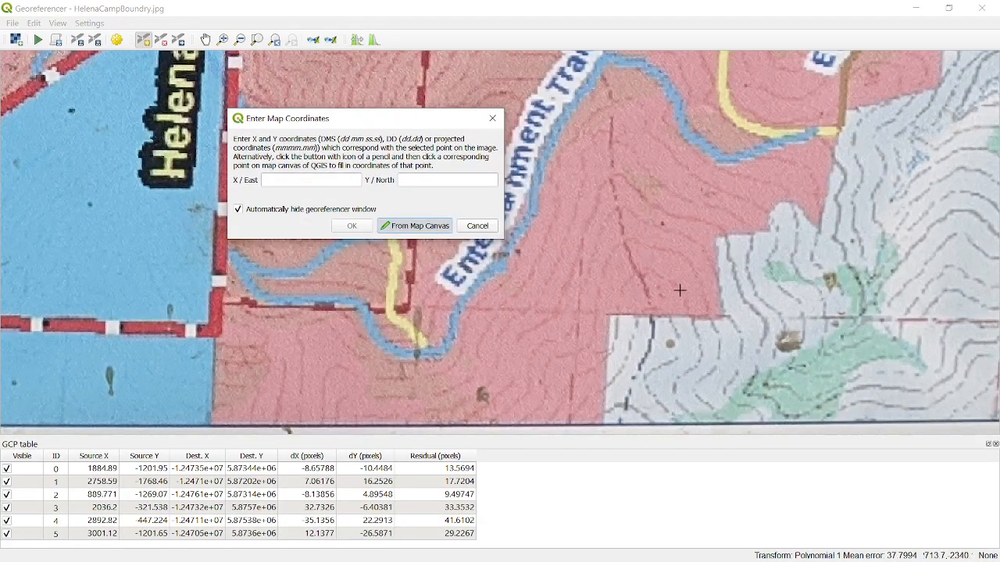
scroll(616, 278, "down", 1)
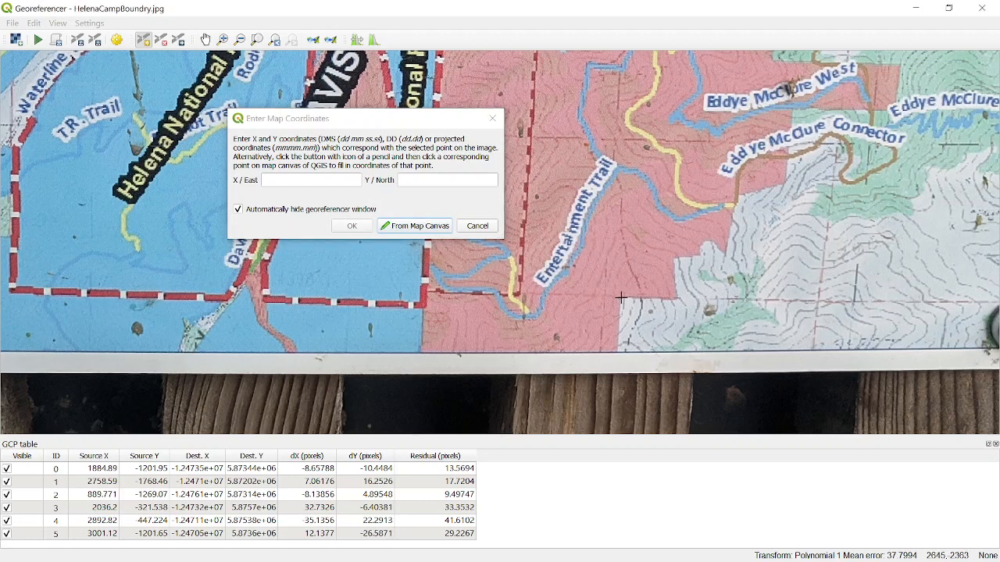
left_click(438, 227)
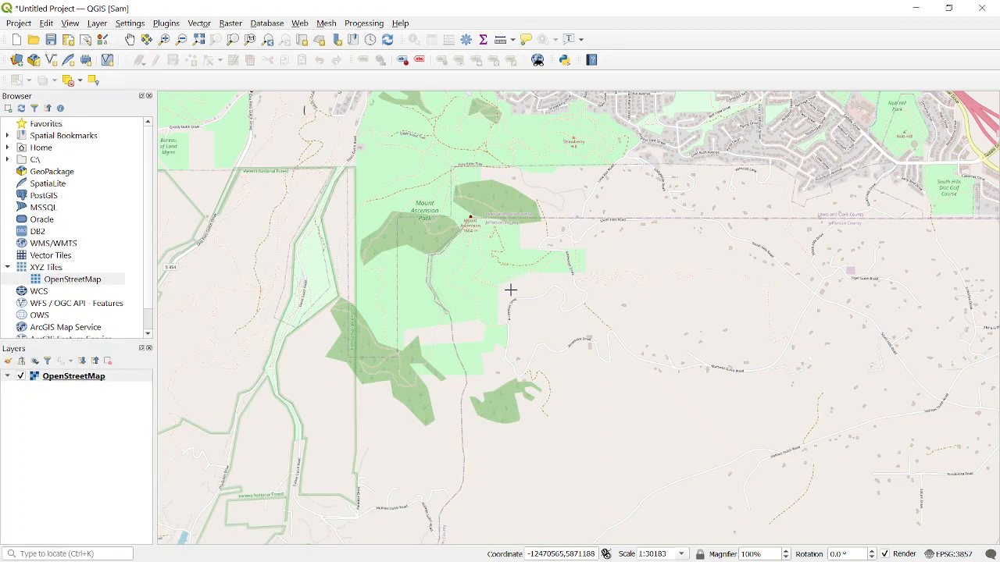
scroll(498, 290, "up", 1)
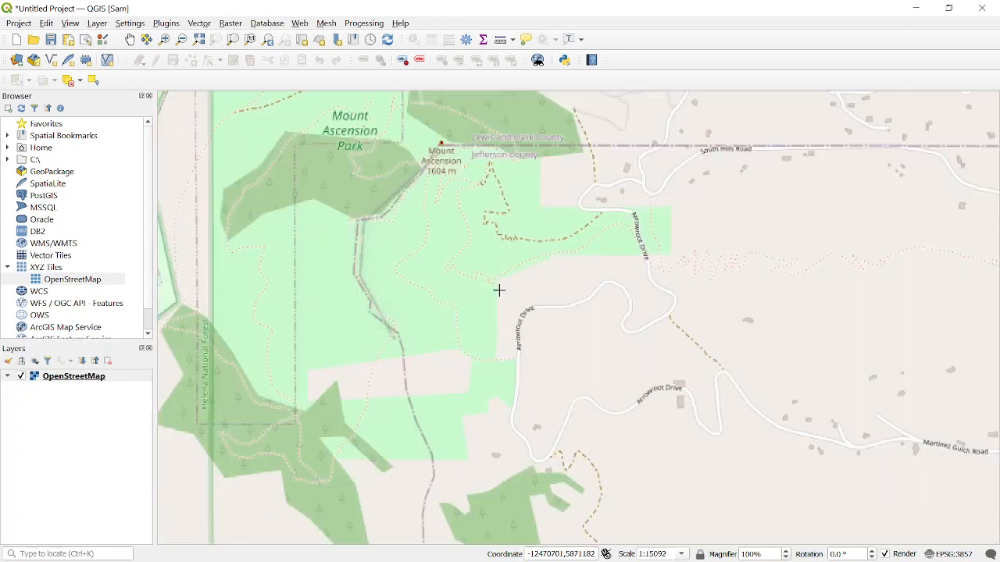
scroll(498, 290, "down", 1)
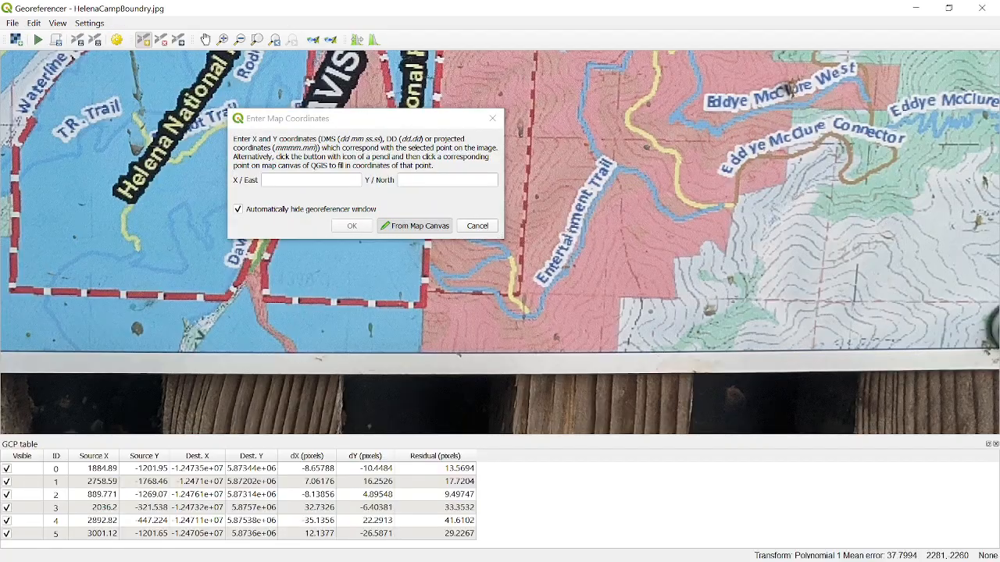
scroll(609, 258, "down", 3)
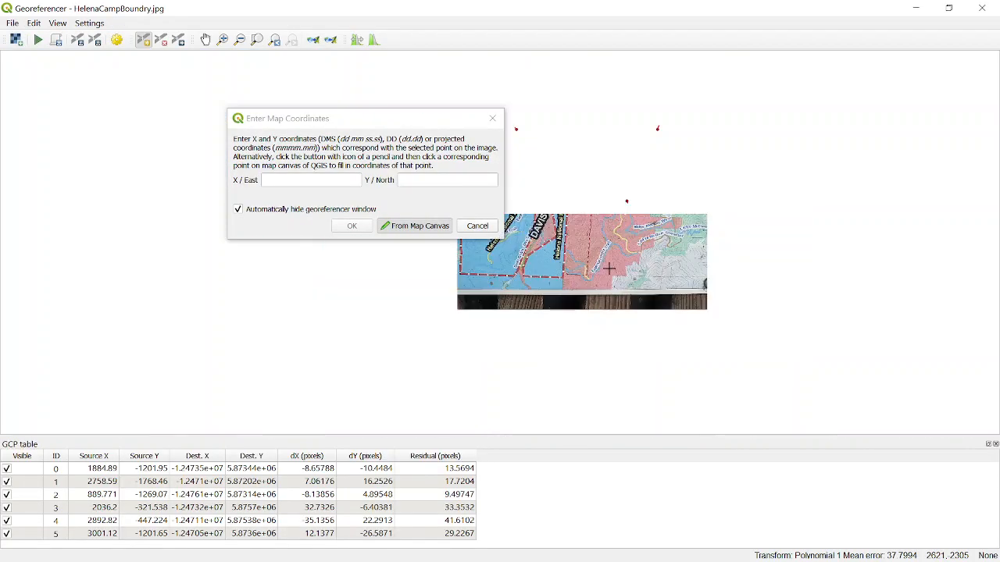
left_click(476, 226)
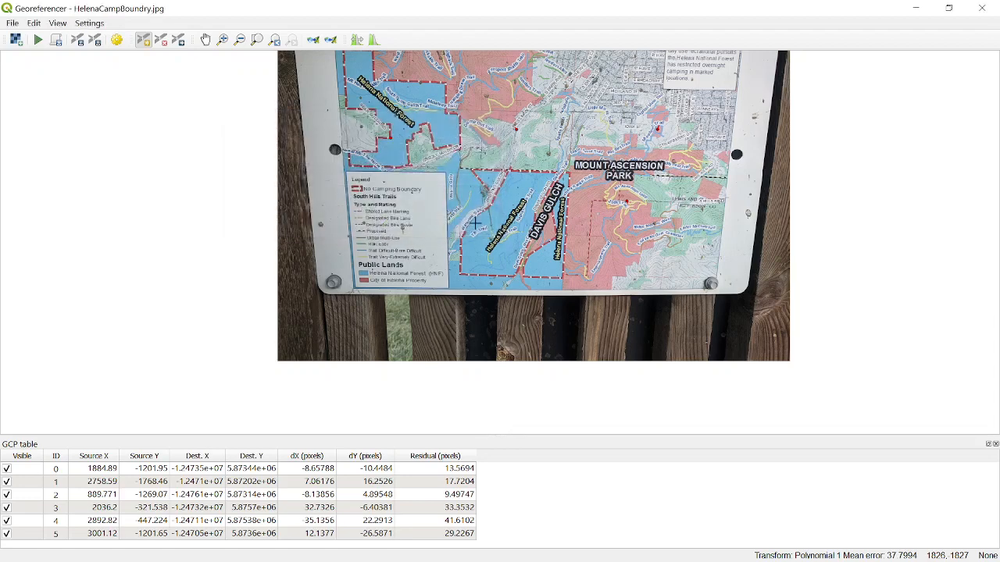
Place a seventh control point on the photo on the Eddye McClure Connector label, between the words McClure and Connector
scroll(609, 244, "up", 2)
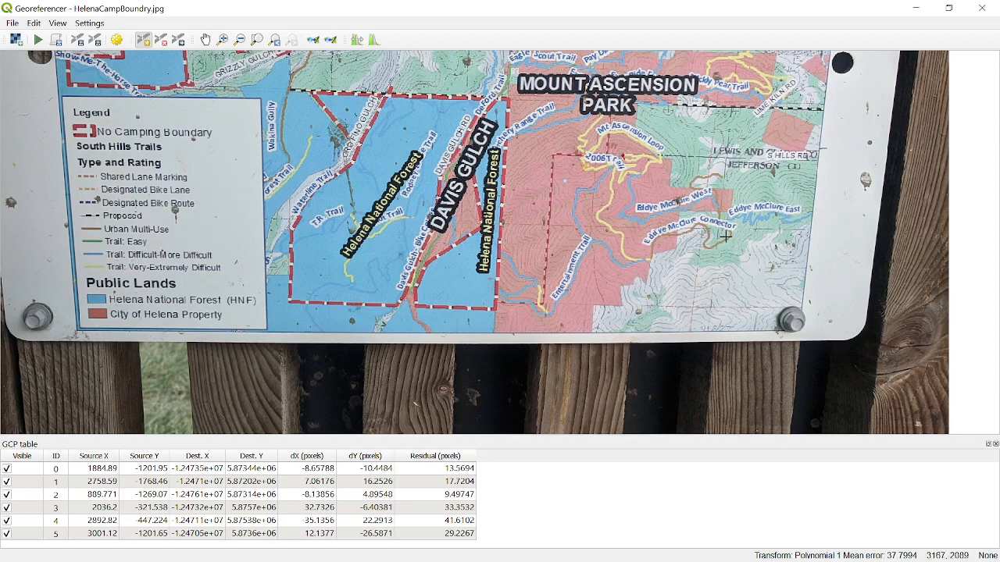
scroll(726, 236, "up", 1)
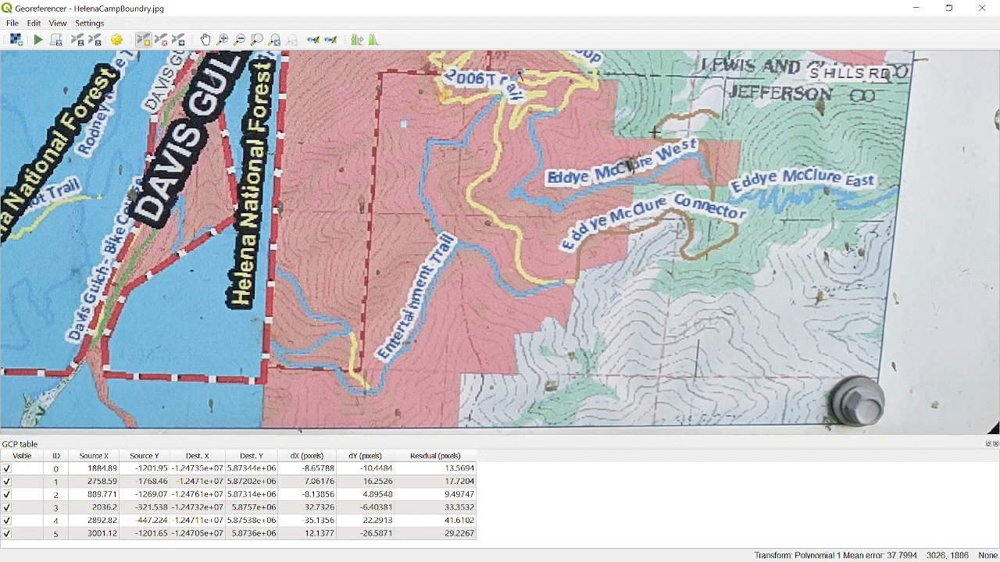
left_click(672, 211)
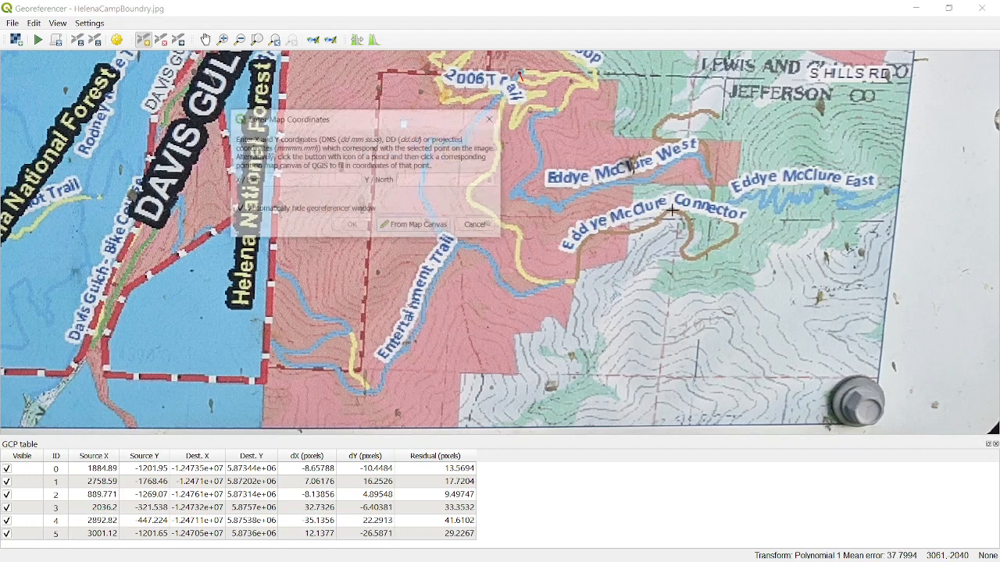
Match the seventh control point to the northern bend of Arrowroot Drive, south of Eddye McClure West, on the OpenStreetMap canvas
left_click(406, 227)
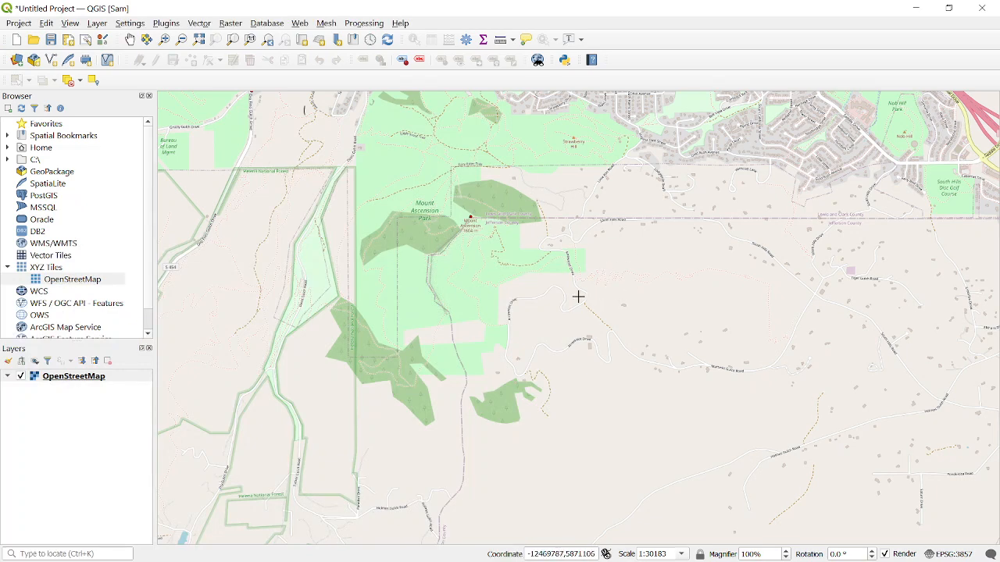
scroll(554, 286, "up", 1)
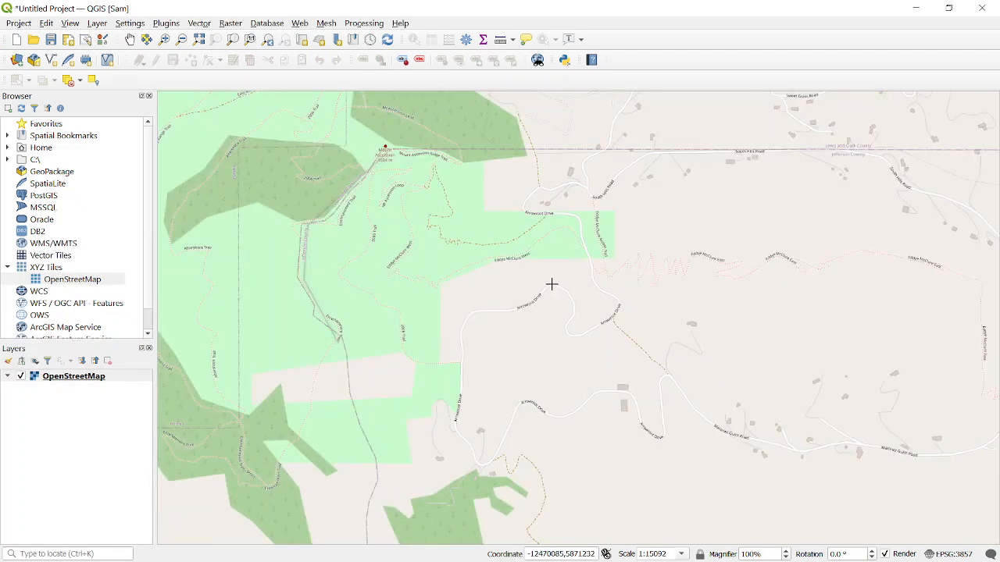
left_click(552, 285)
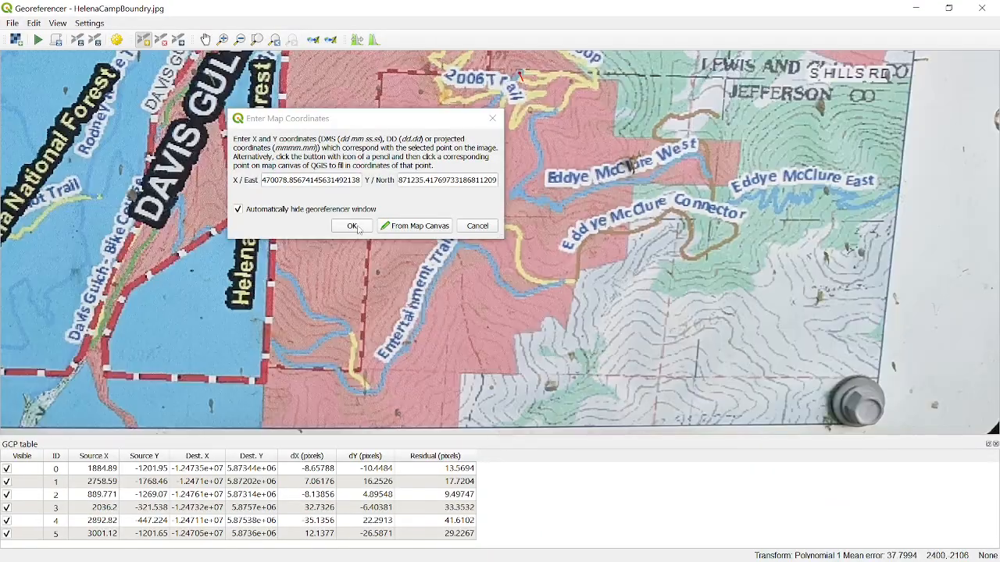
left_click(353, 226)
Place an eighth control point on the photo at the upper end of the Davis Gulch bike trail label, beside the start of the large DAVIS GULCH label
scroll(695, 232, "down", 2)
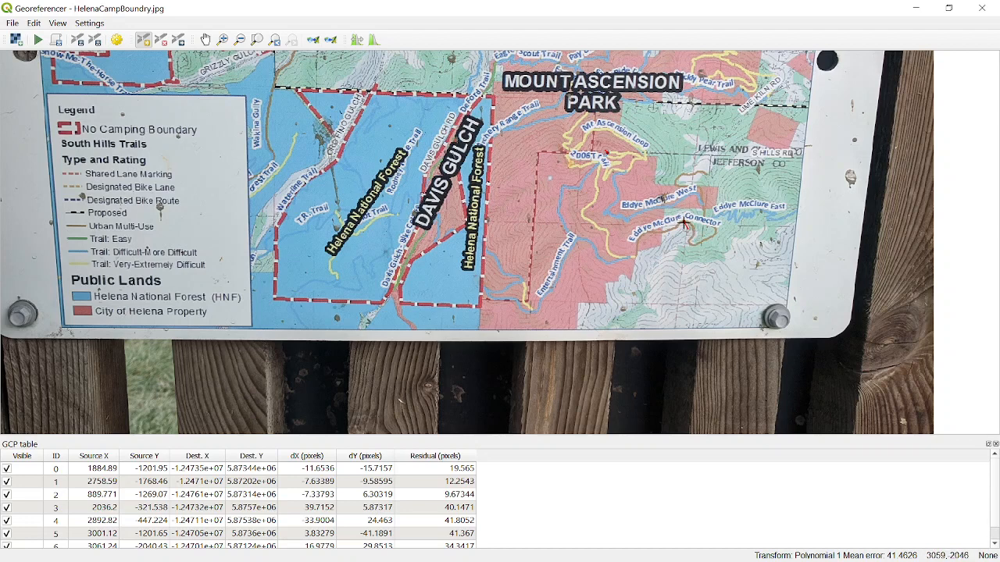
scroll(509, 506, "down", 1)
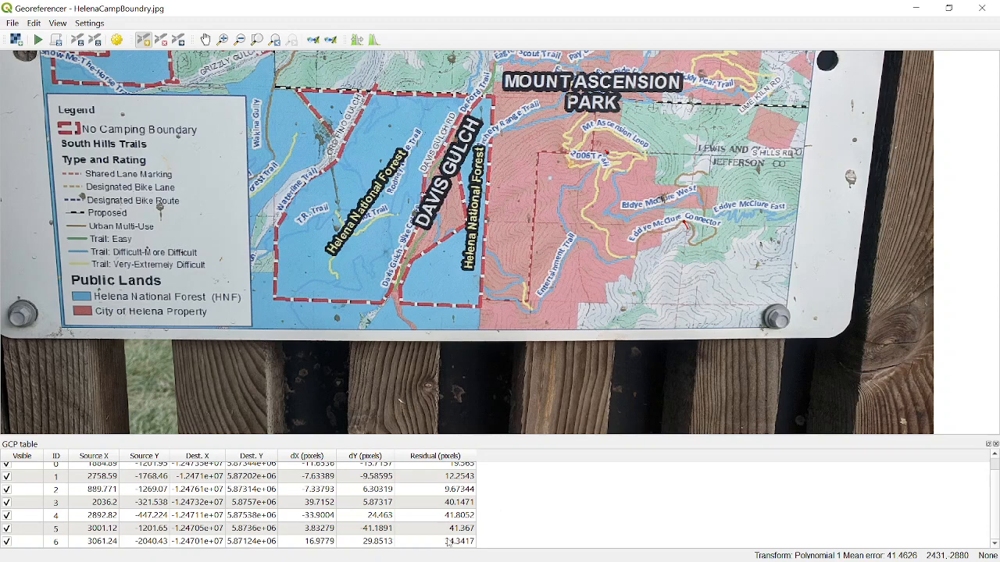
scroll(455, 542, "up", 1)
scroll(459, 534, "down", 1)
scroll(365, 326, "up", 2)
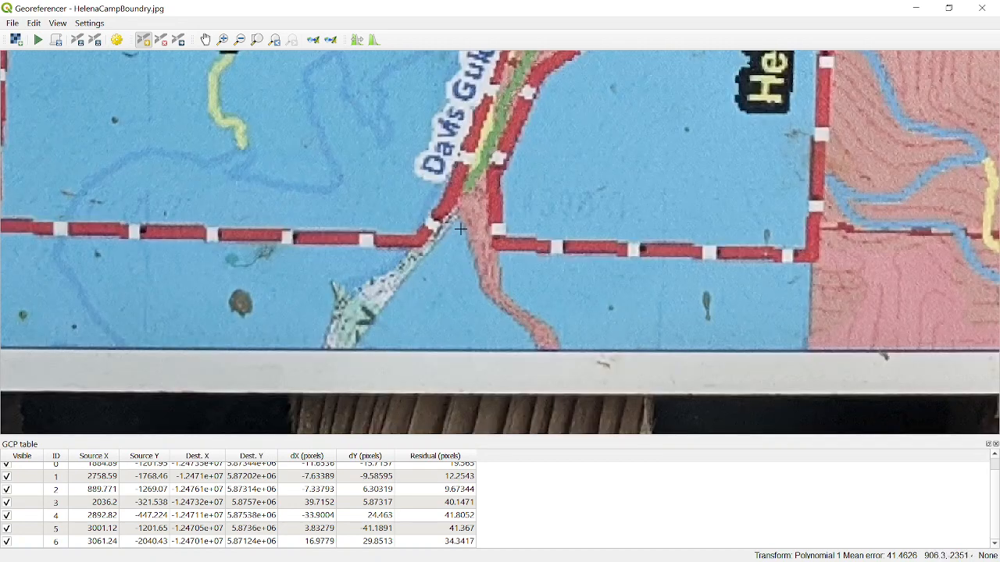
scroll(841, 265, "down", 1)
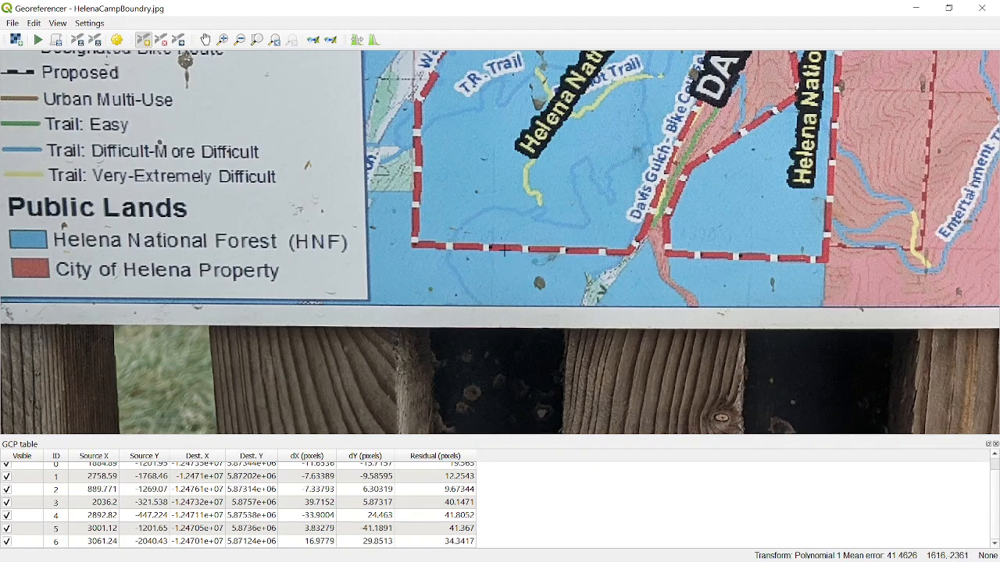
scroll(677, 258, "down", 1)
scroll(679, 256, "up", 1)
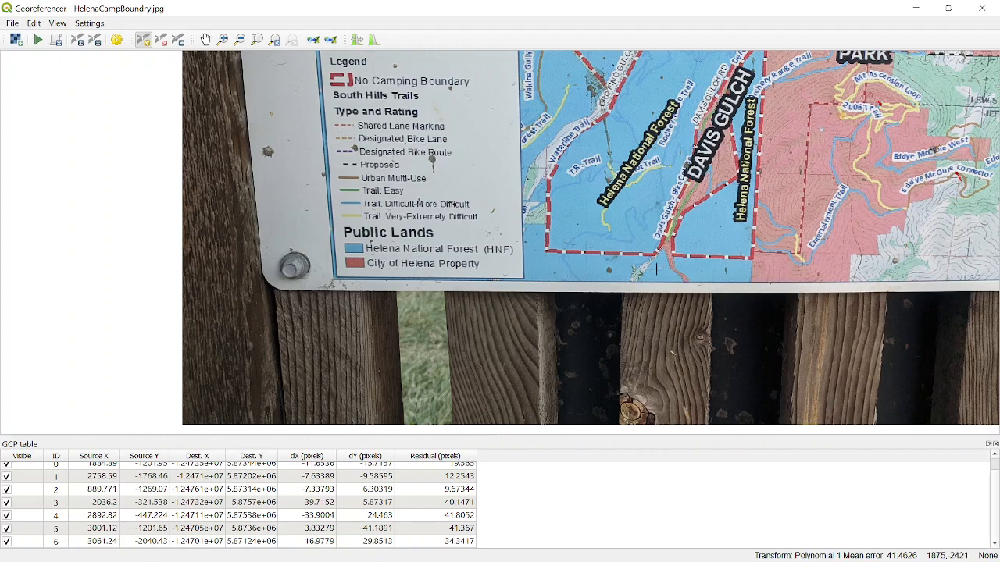
scroll(656, 269, "down", 1)
scroll(514, 151, "up", 1)
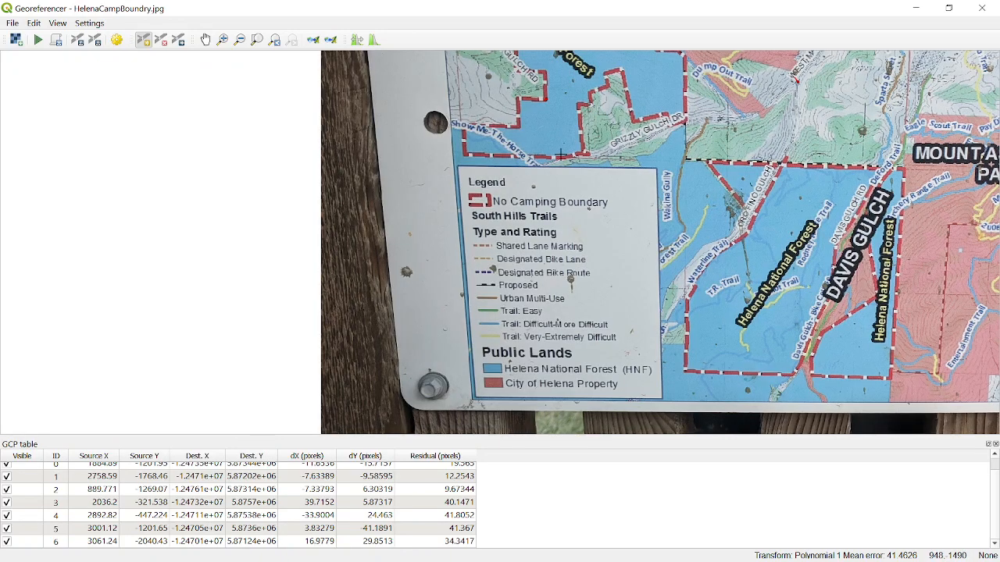
scroll(560, 158, "up", 1)
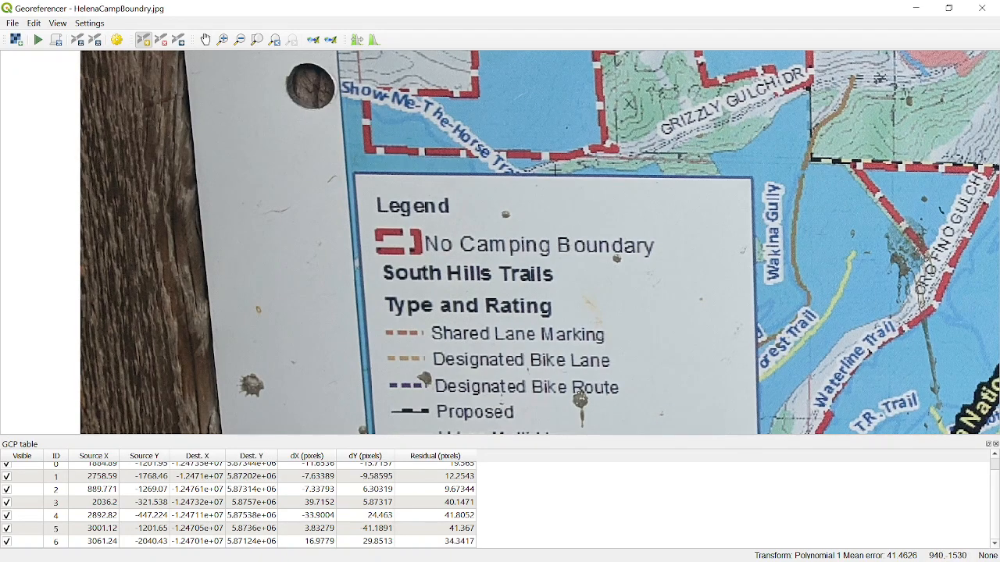
scroll(531, 168, "down", 1)
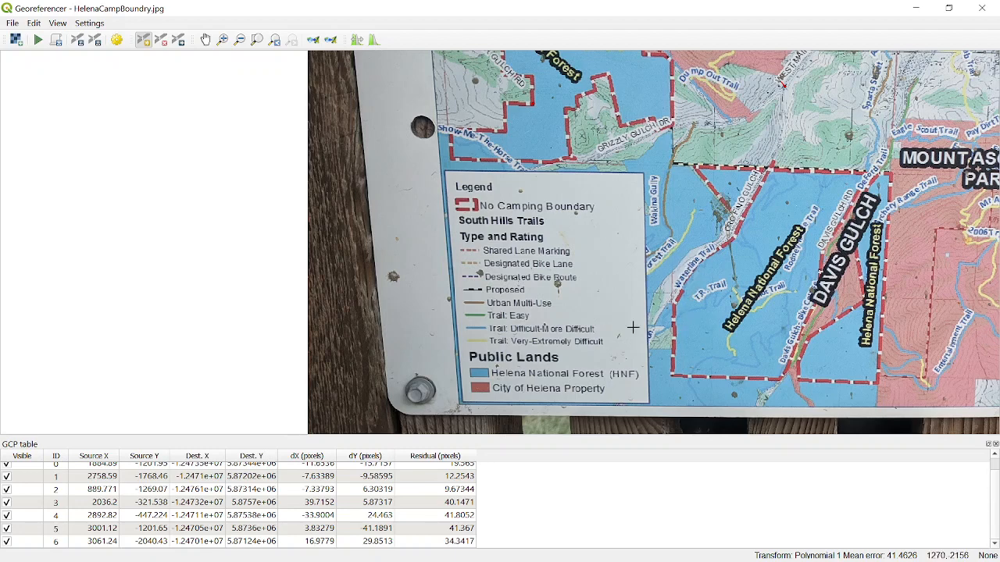
scroll(786, 385, "up", 1)
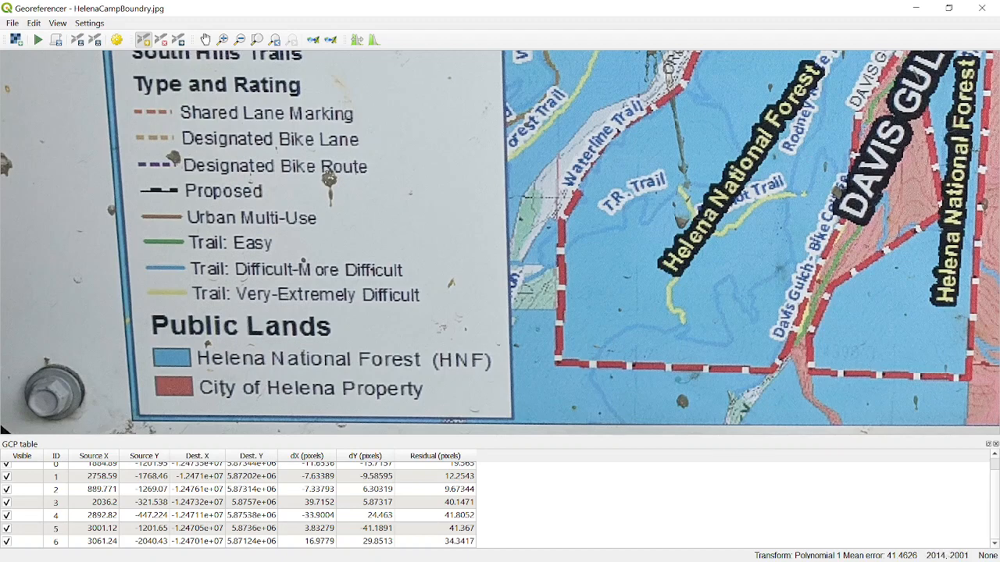
left_click(847, 188)
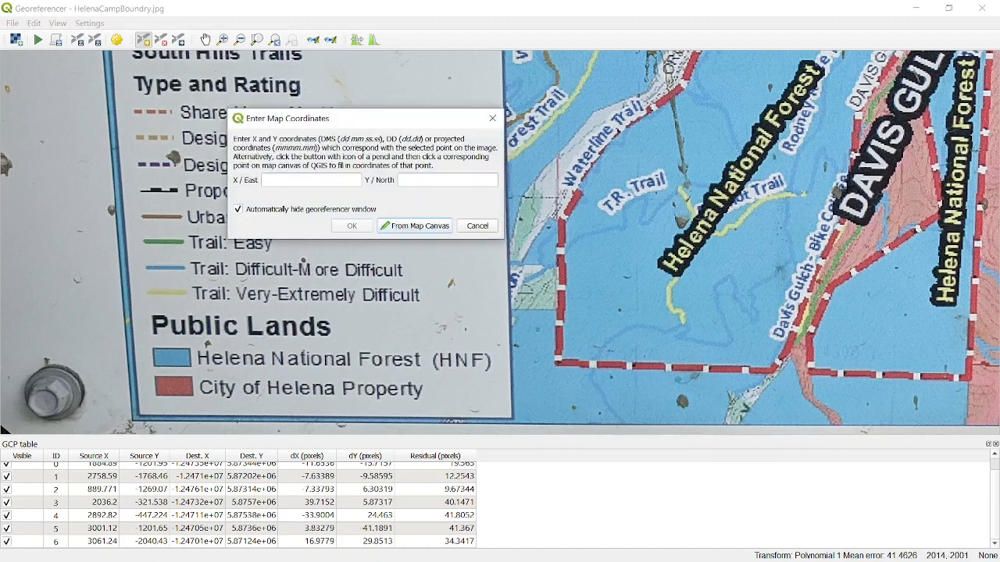
Match the eighth control point to the curve of Davis Gulch Road just east of the parking area on the OpenStreetMap canvas
left_click(425, 226)
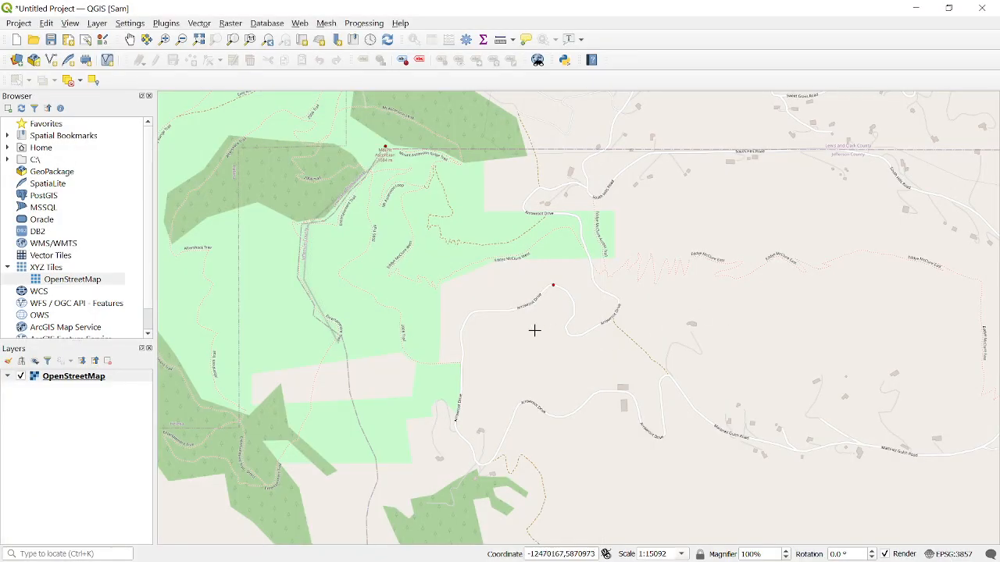
scroll(807, 279, "down", 1)
scroll(424, 297, "up", 2)
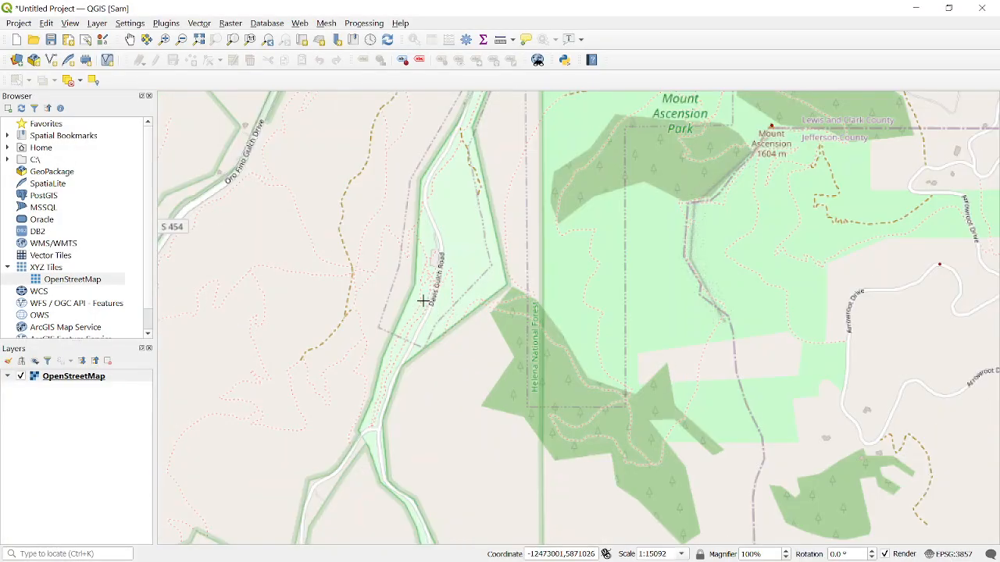
scroll(453, 239, "up", 1)
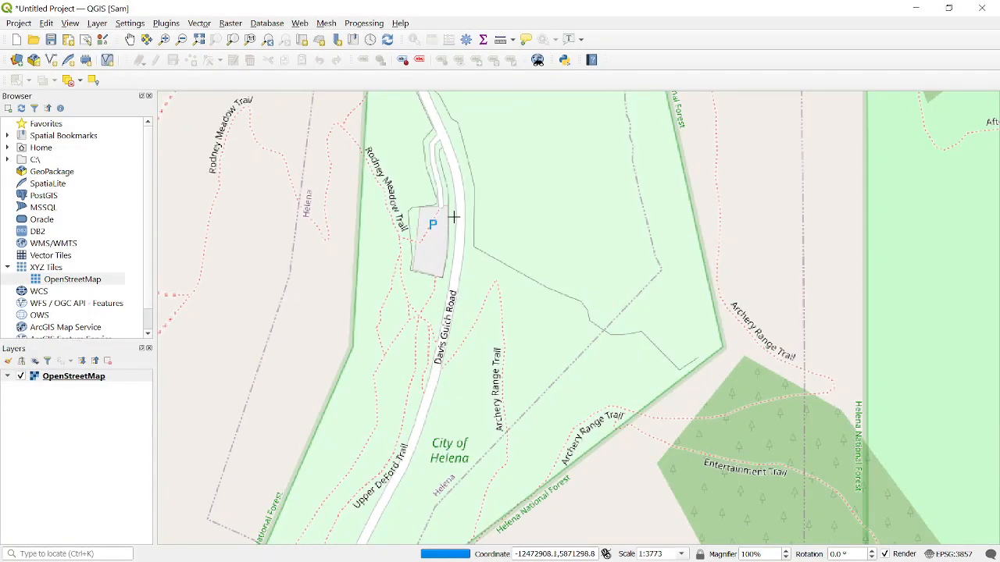
left_click(459, 230)
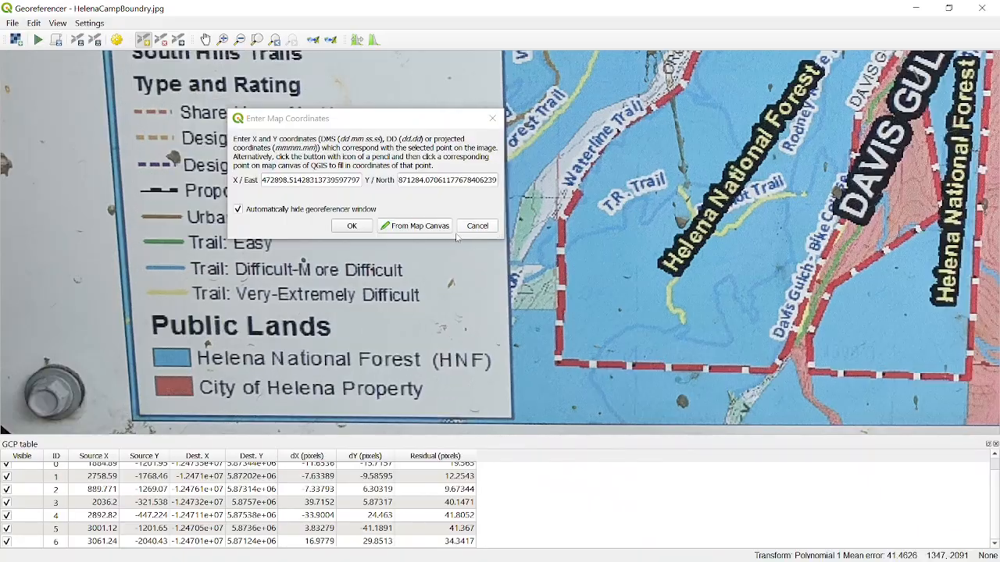
left_click(352, 226)
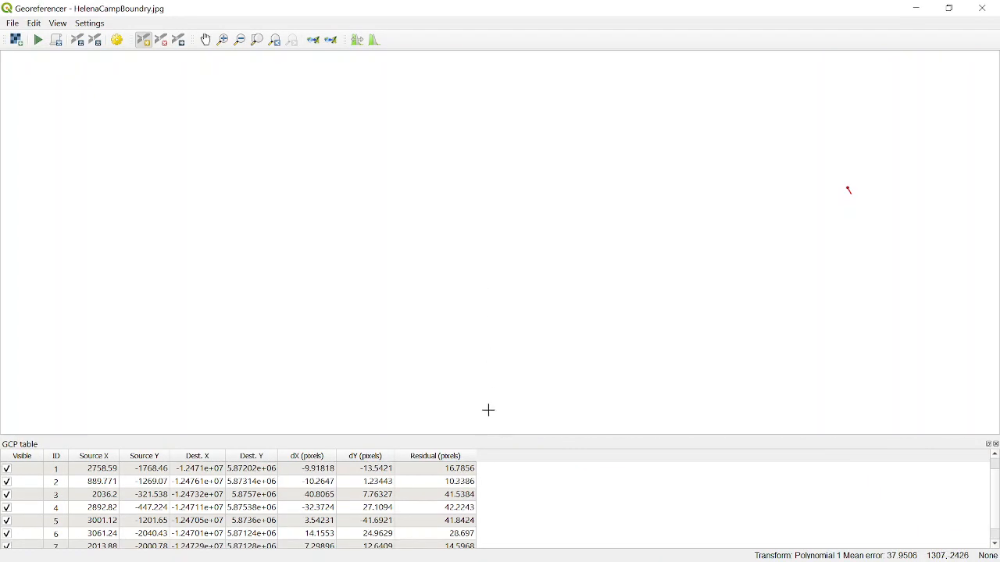
Place a ninth control point on the photo at the upper-right corner of the green block below the 1 inch = 1,750 feet label
scroll(503, 327, "down", 1)
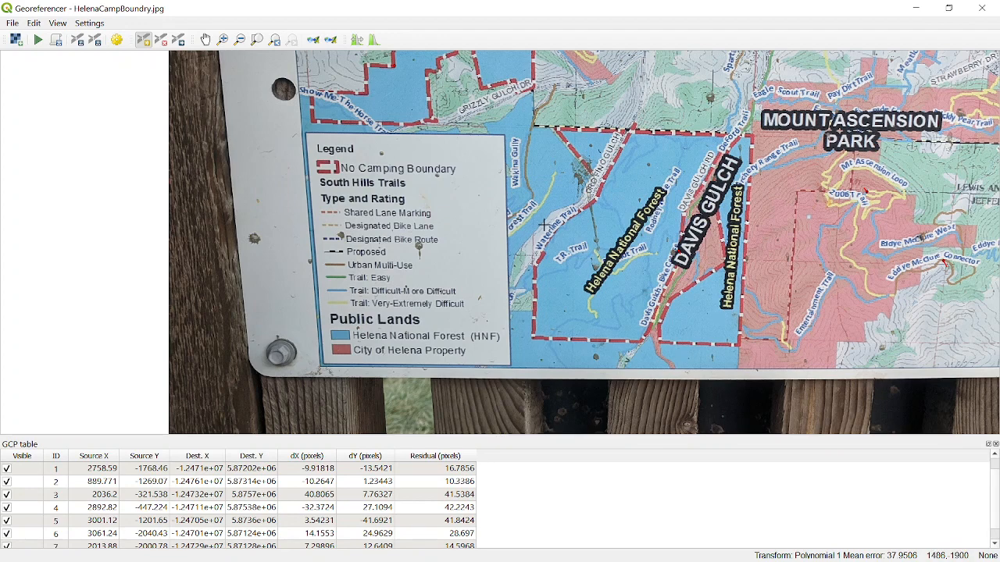
scroll(561, 220, "down", 1)
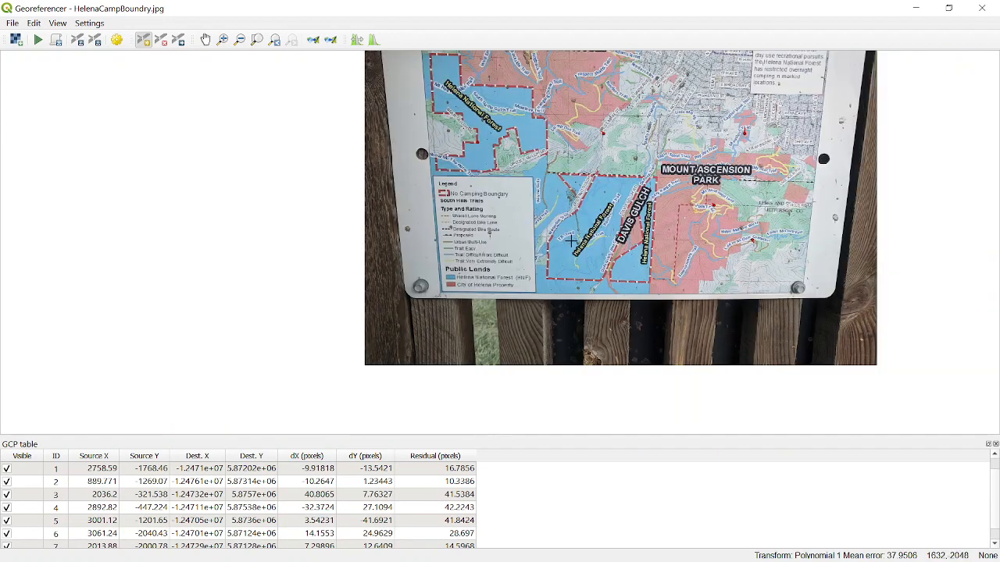
scroll(532, 248, "down", 1)
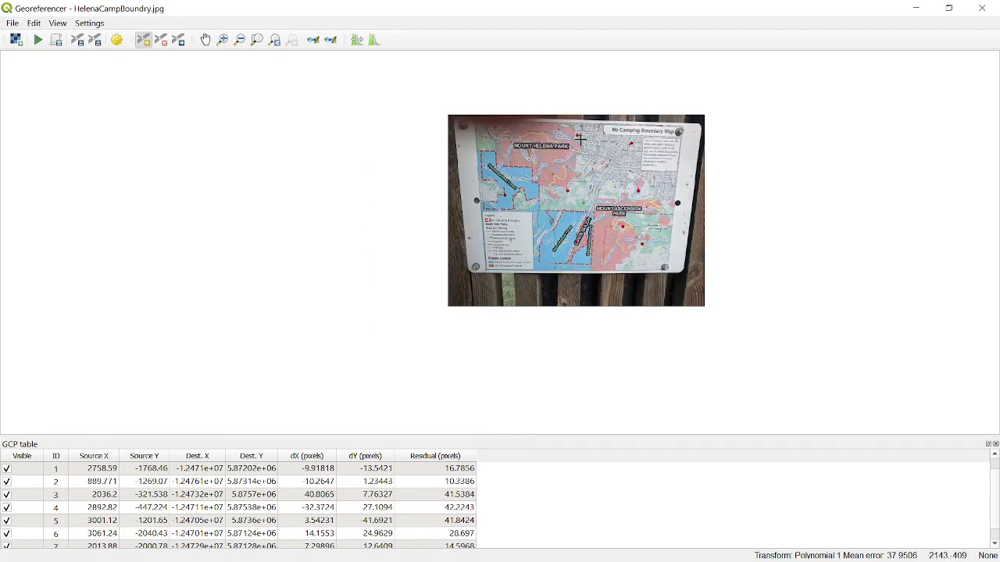
scroll(488, 131, "up", 4)
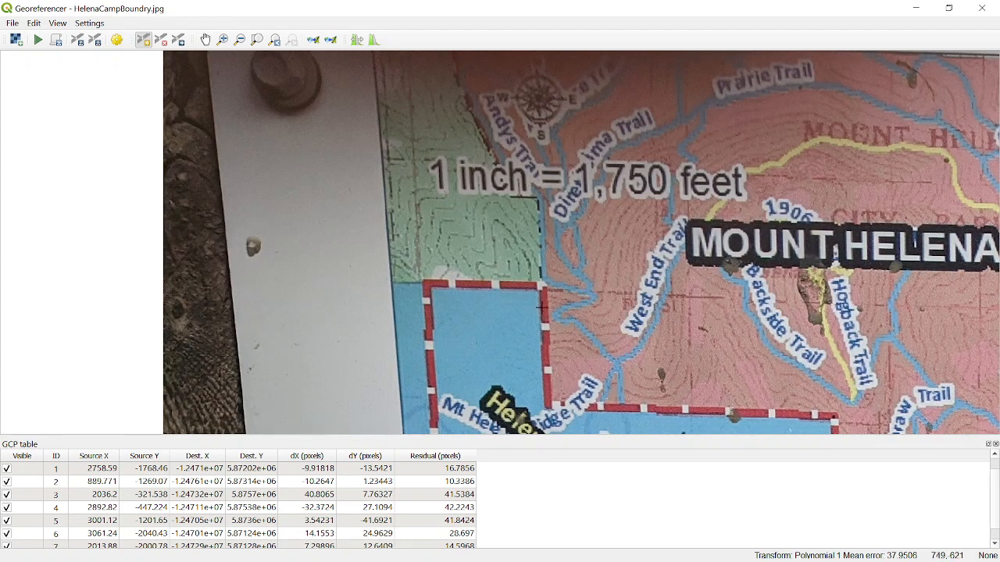
scroll(542, 299, "down", 1)
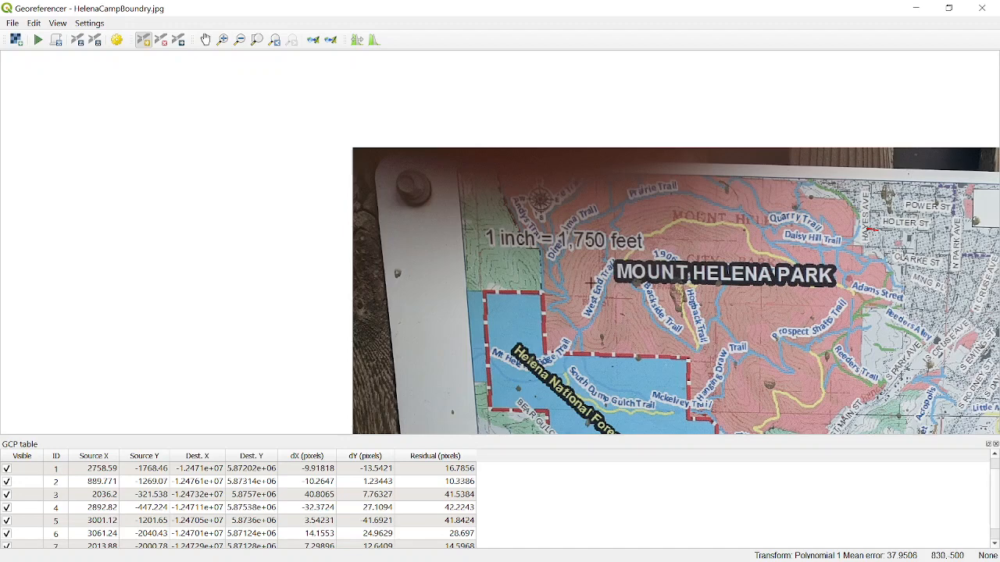
scroll(681, 301, "up", 1)
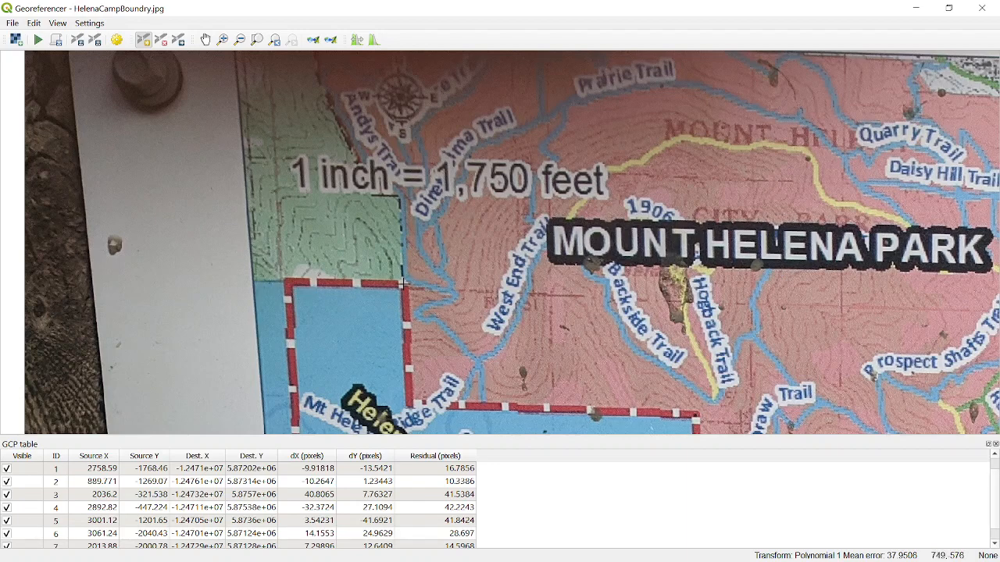
left_click(400, 195)
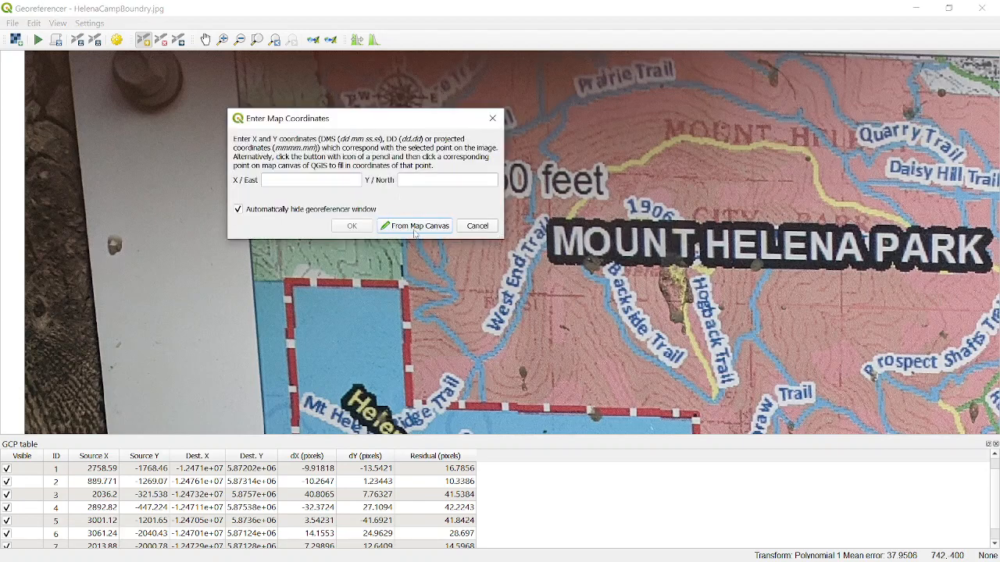
Match the ninth control point to the northeast corner of the Helena National Forest boundary, west of Mount Helena City Park, on the OpenStreetMap canvas
left_click(414, 228)
scroll(607, 337, "down", 4)
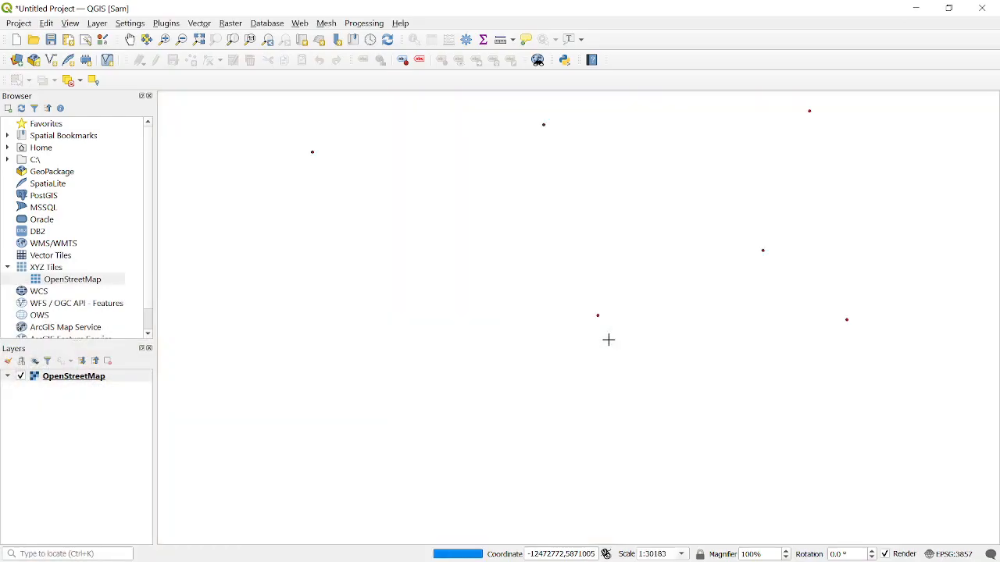
scroll(607, 336, "down", 1)
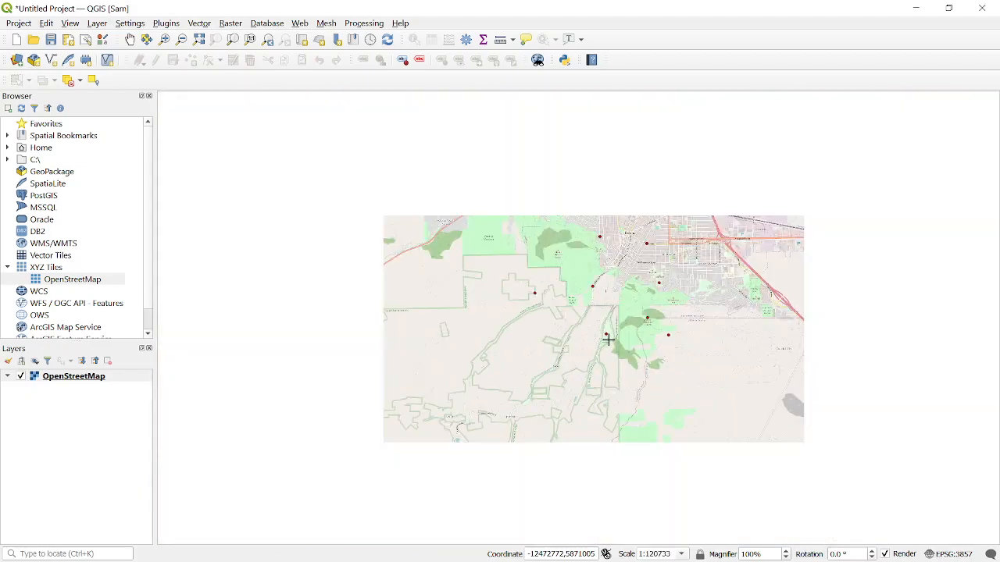
scroll(511, 205, "up", 1)
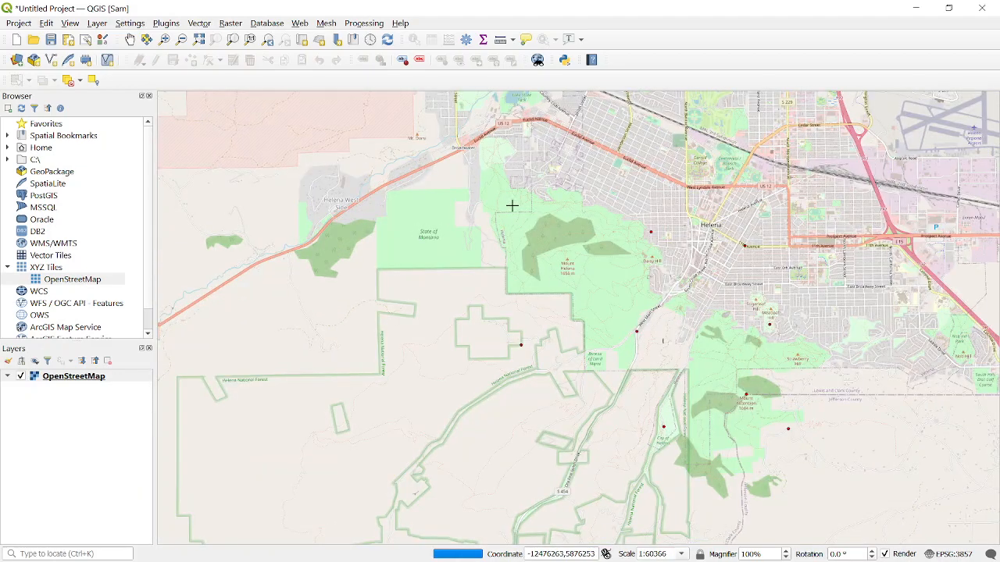
scroll(489, 223, "up", 1)
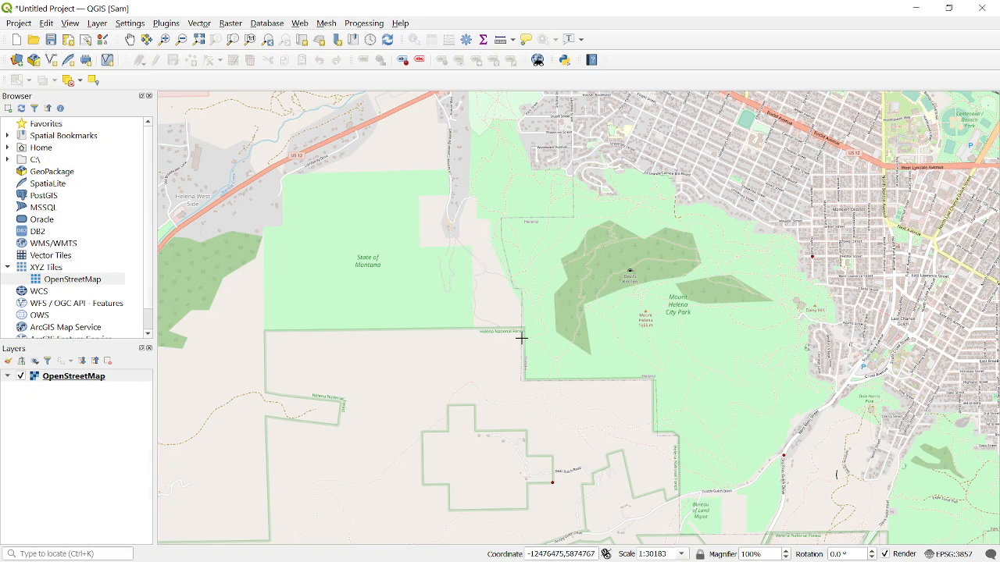
scroll(529, 332, "up", 1)
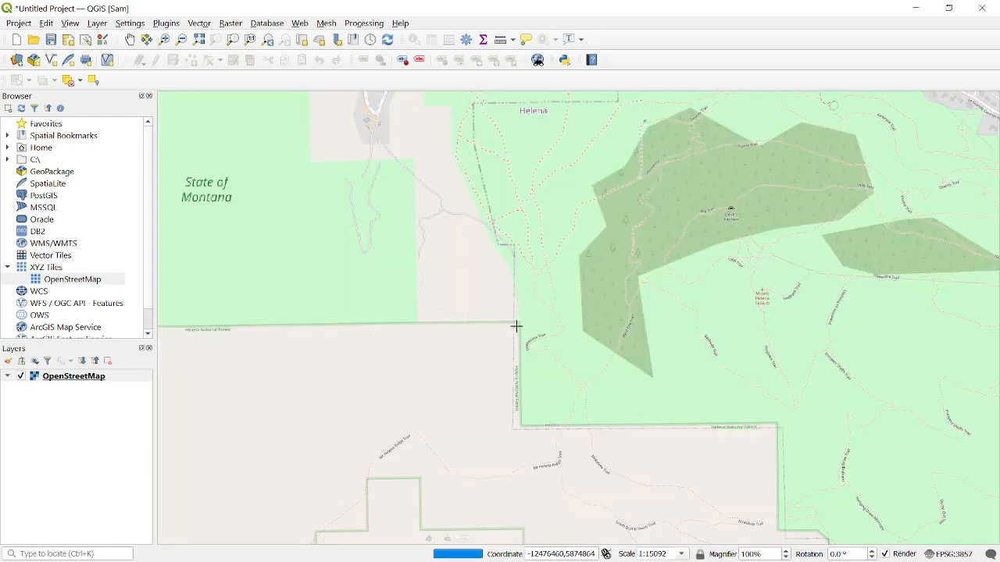
scroll(517, 320, "up", 2)
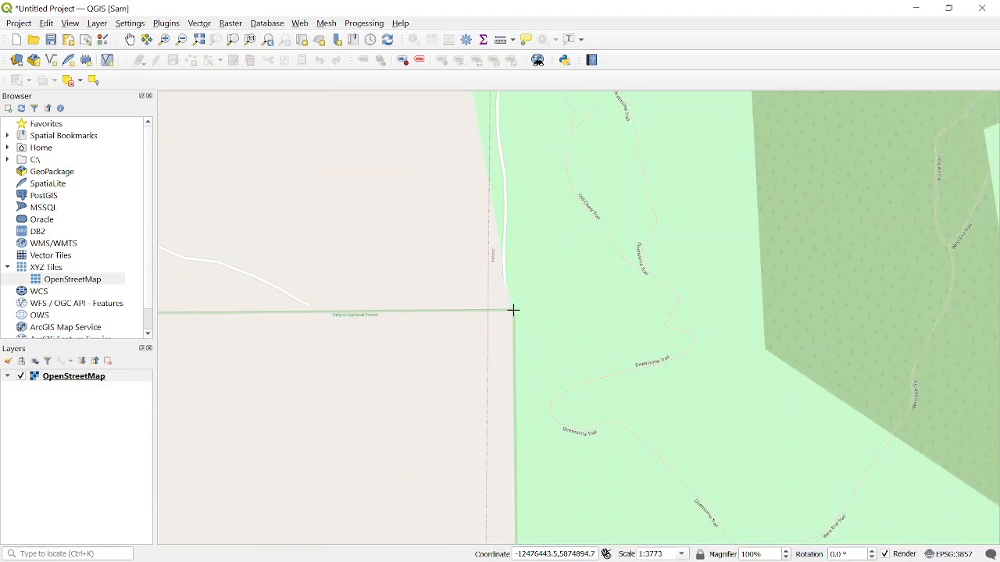
left_click(513, 310)
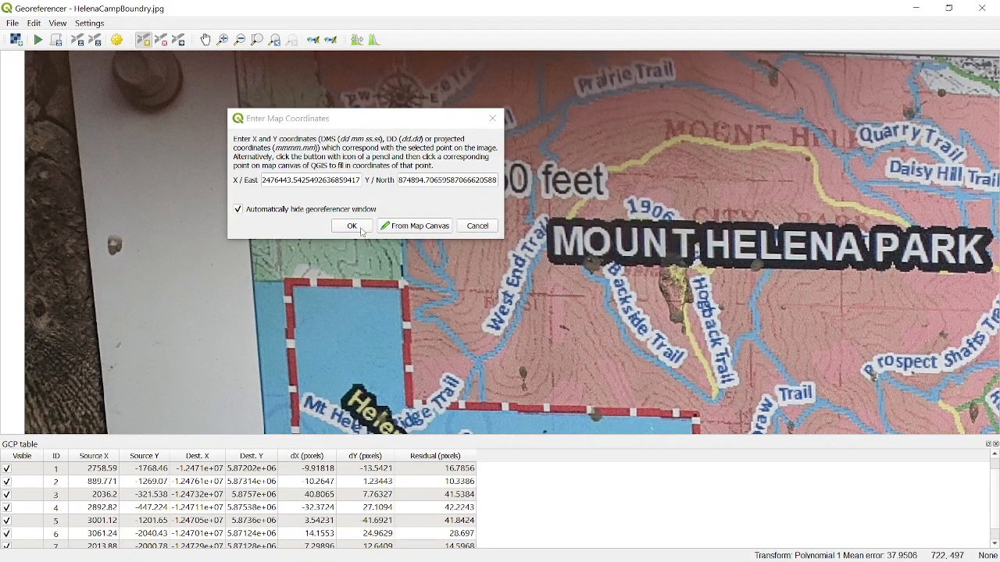
left_click_drag(427, 118, 285, 125)
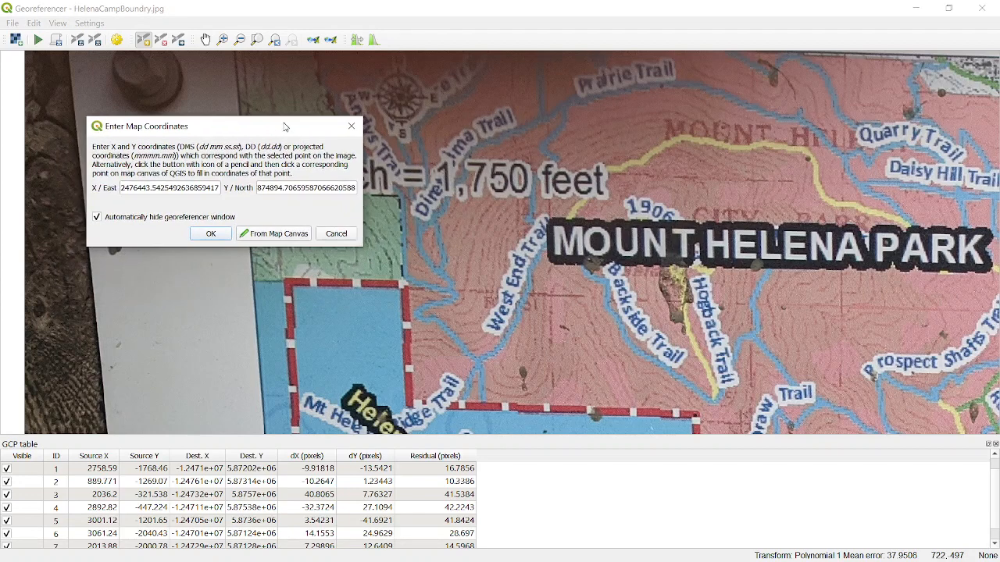
left_click(210, 233)
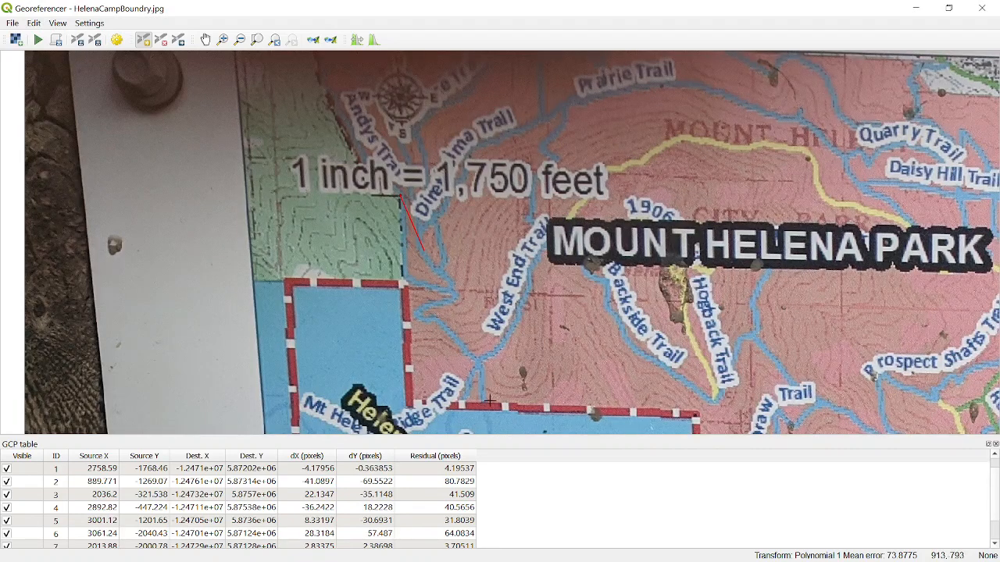
Try excluding control point 8 in the GCP table, re-enable it, and return to the Add Point tool
scroll(481, 512, "down", 1)
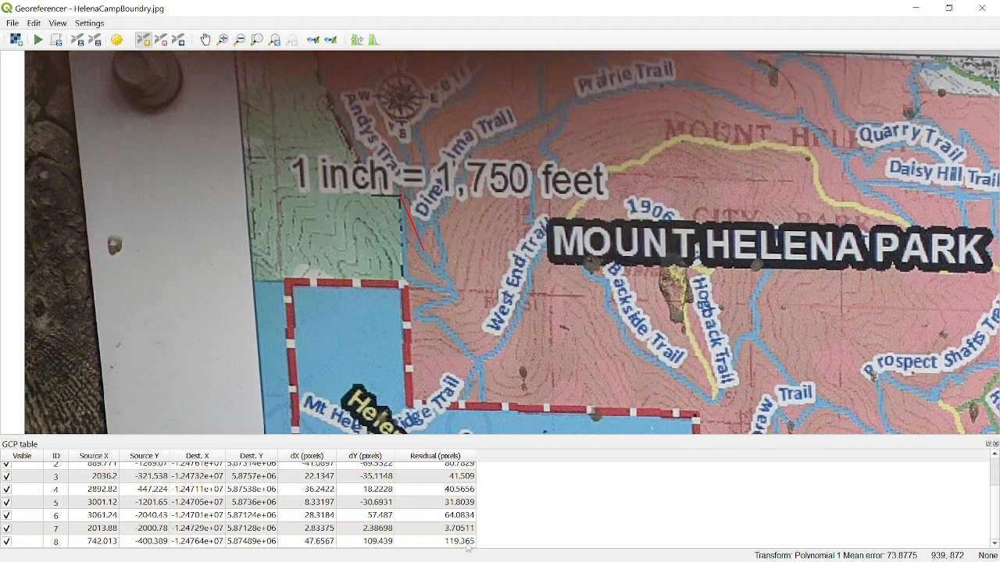
scroll(469, 547, "up", 1)
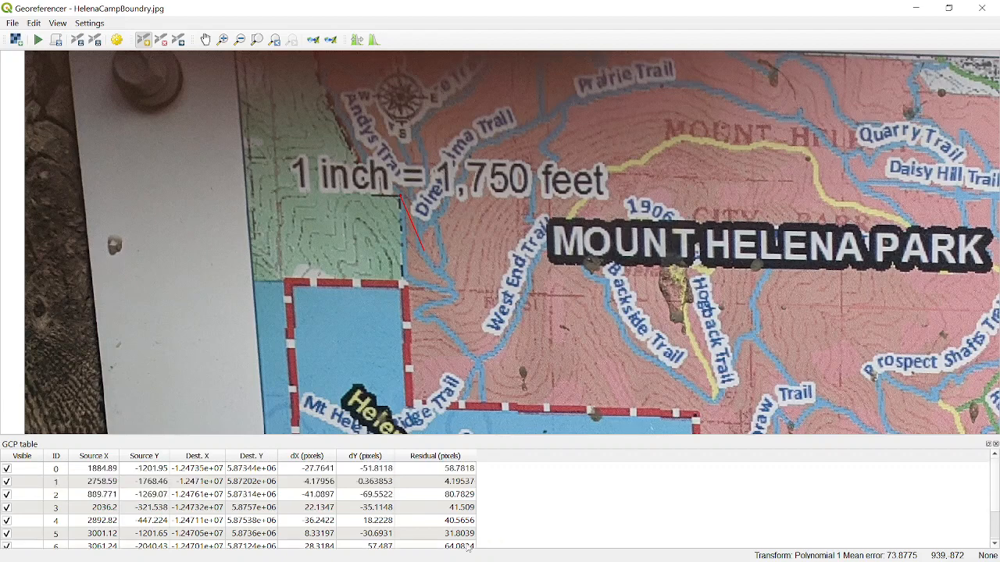
scroll(456, 501, "down", 1)
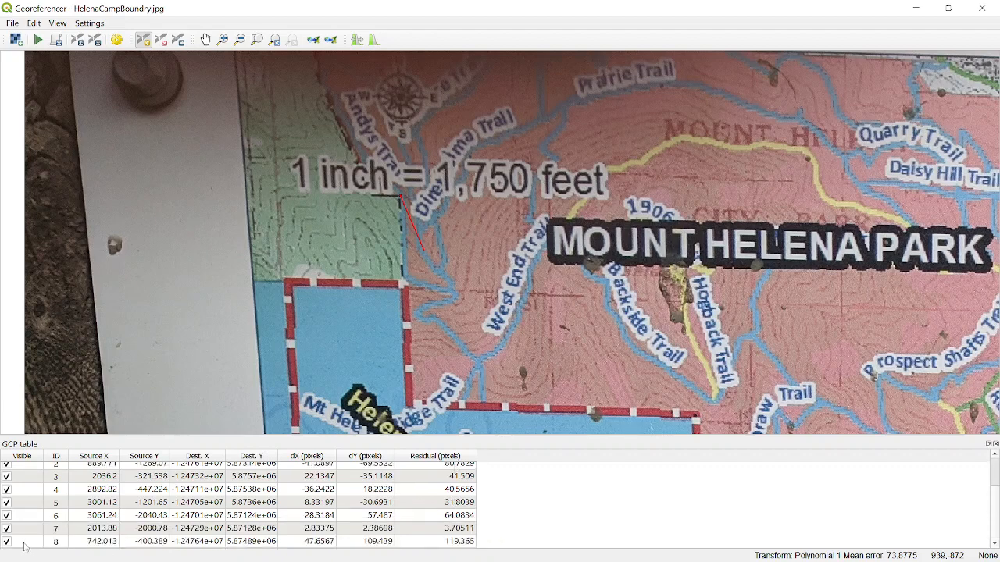
left_click(57, 542)
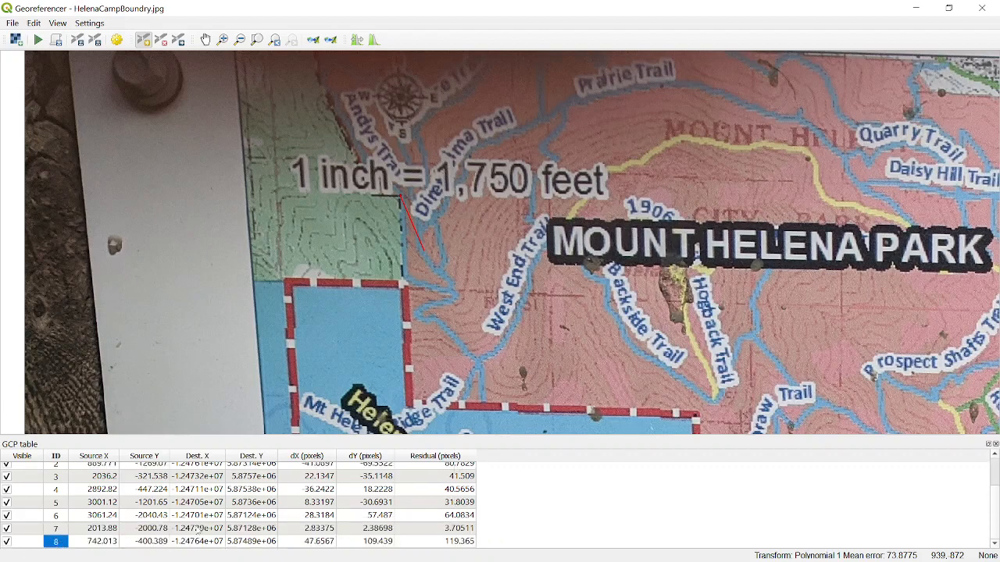
left_click(167, 44)
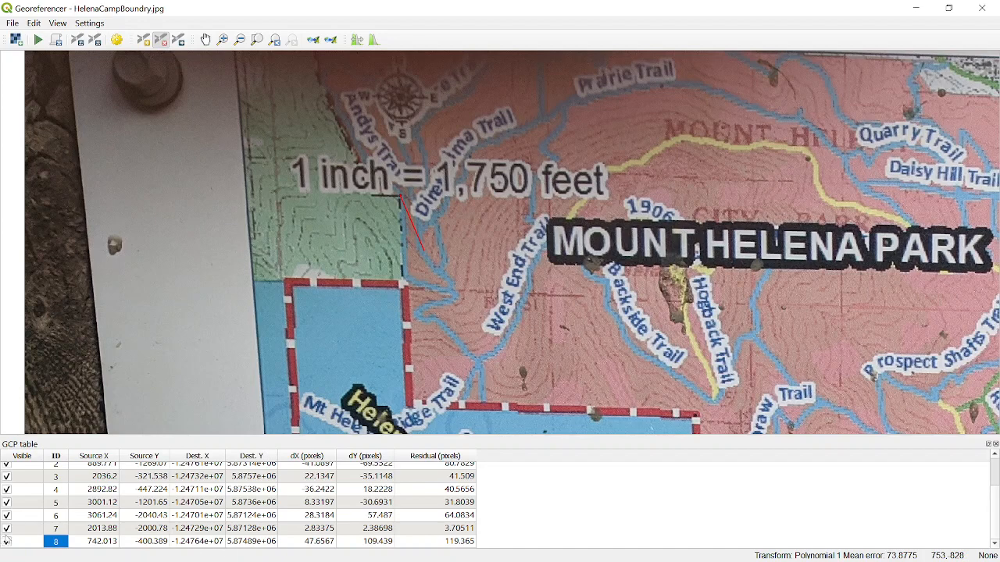
left_click(7, 542)
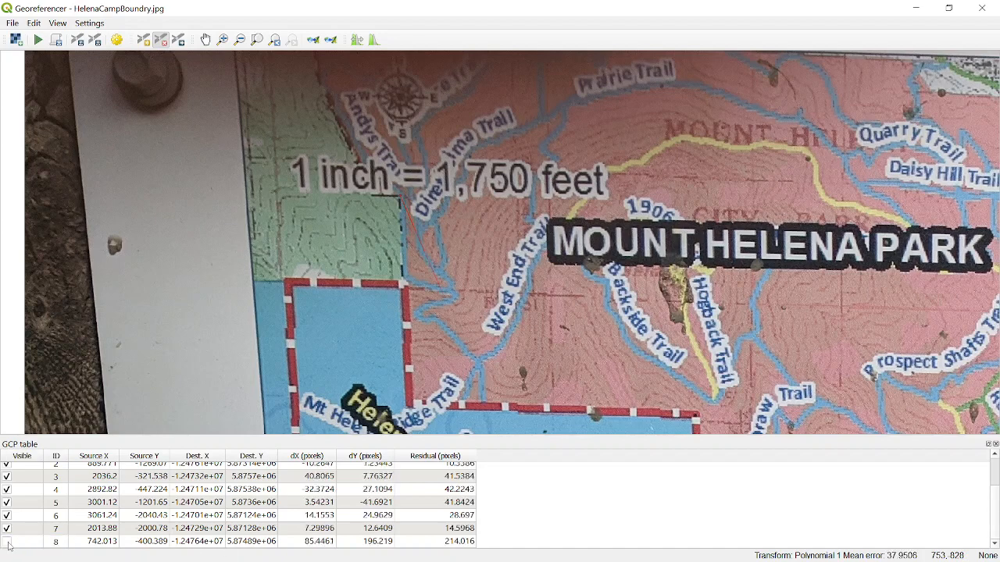
left_click(8, 542)
left_click(56, 541)
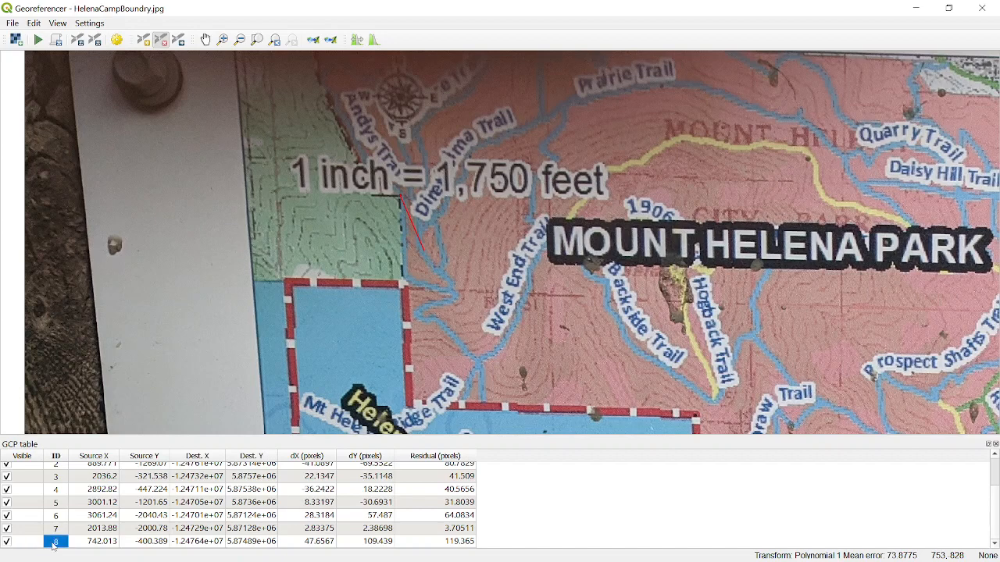
left_click(93, 541)
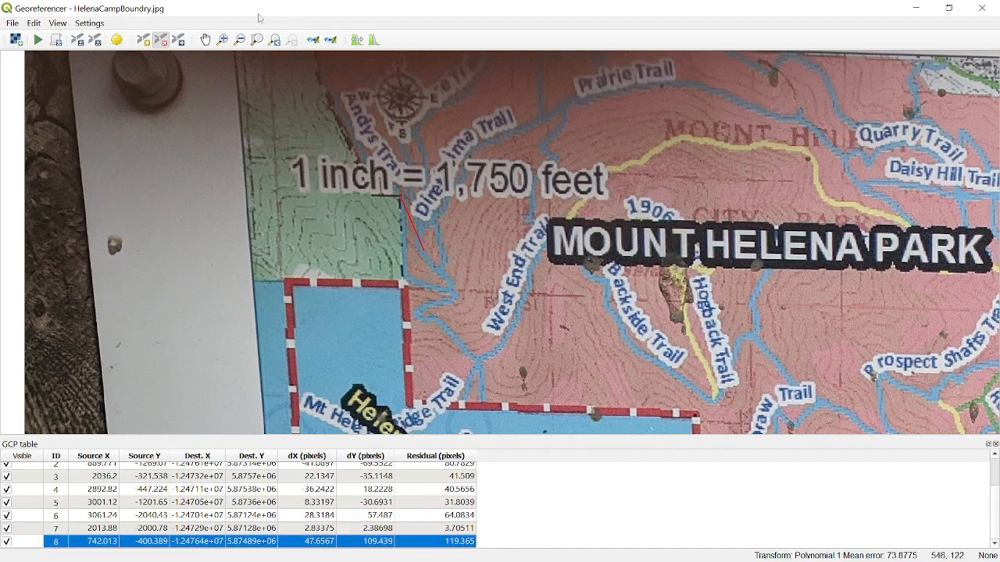
left_click(161, 40)
left_click(143, 39)
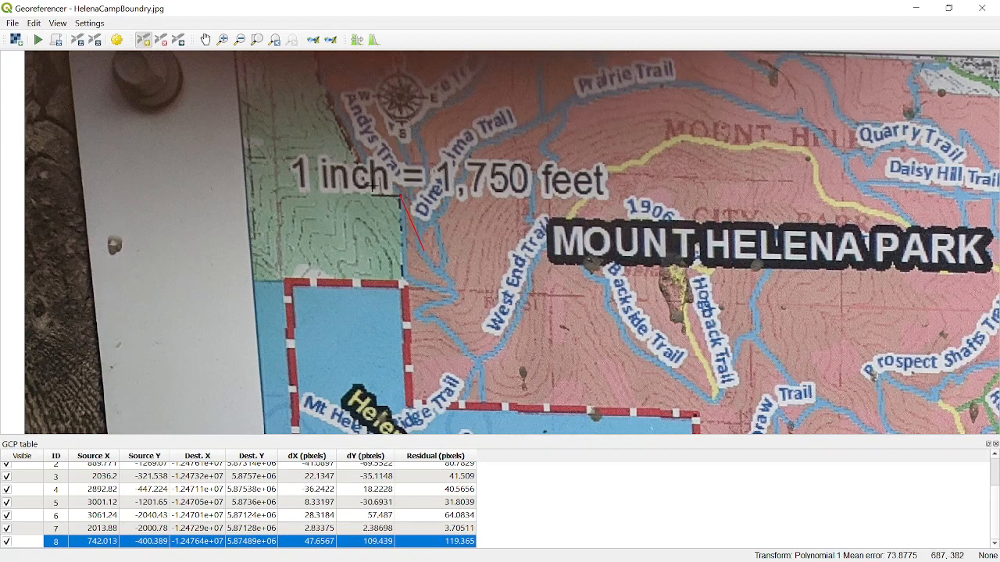
Enlarge the GCP table so that the rows of all control points fit without scrolling
scroll(373, 186, "down", 3)
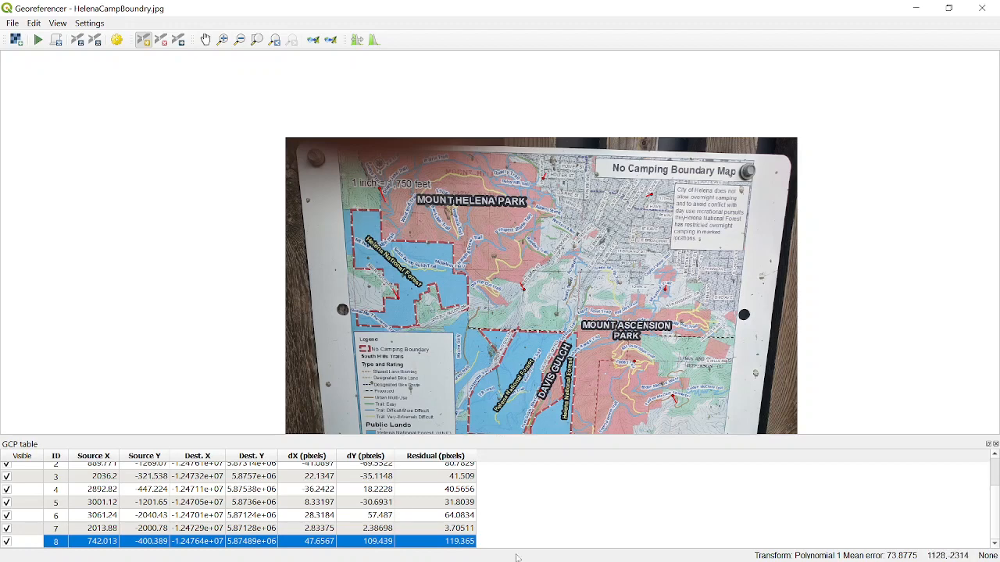
left_click_drag(515, 438, 500, 398)
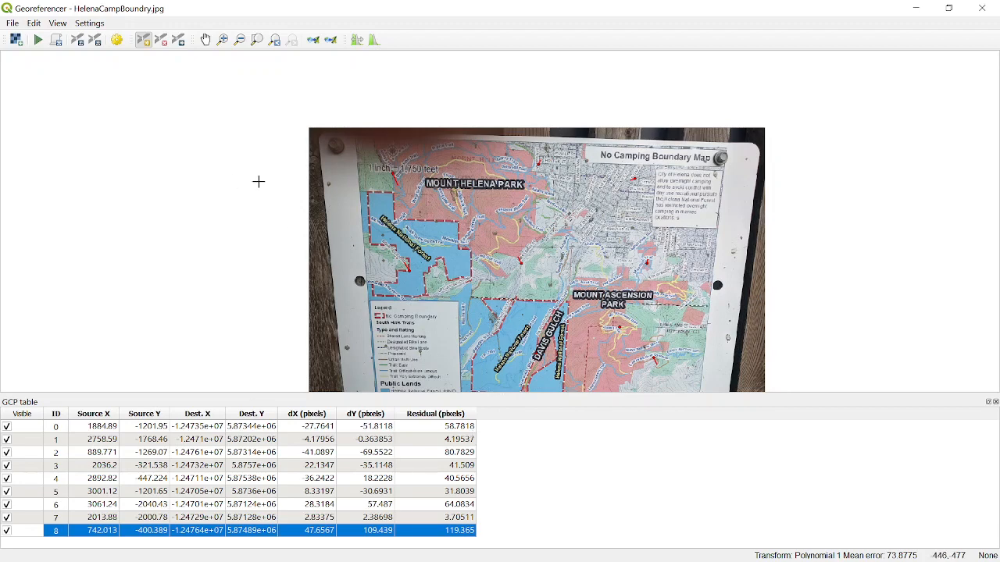
Set the transformation type to Polynomial 2 to compare the control point residuals
left_click(117, 40)
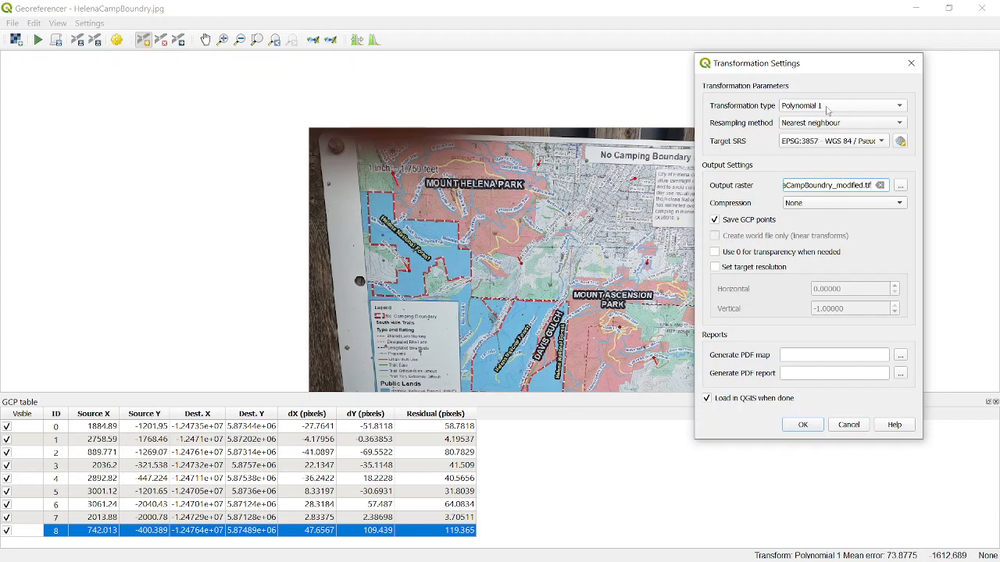
left_click(826, 110)
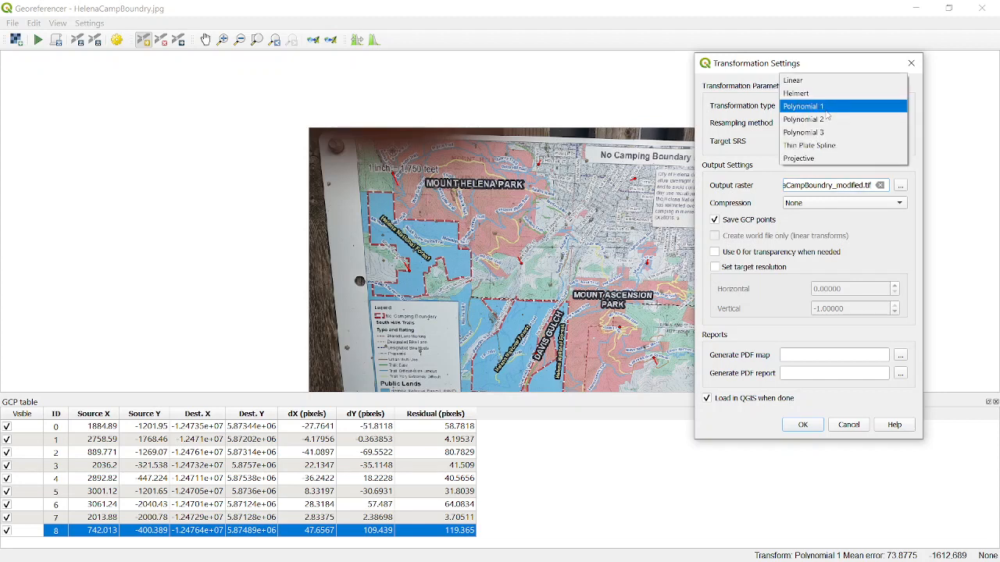
left_click(826, 119)
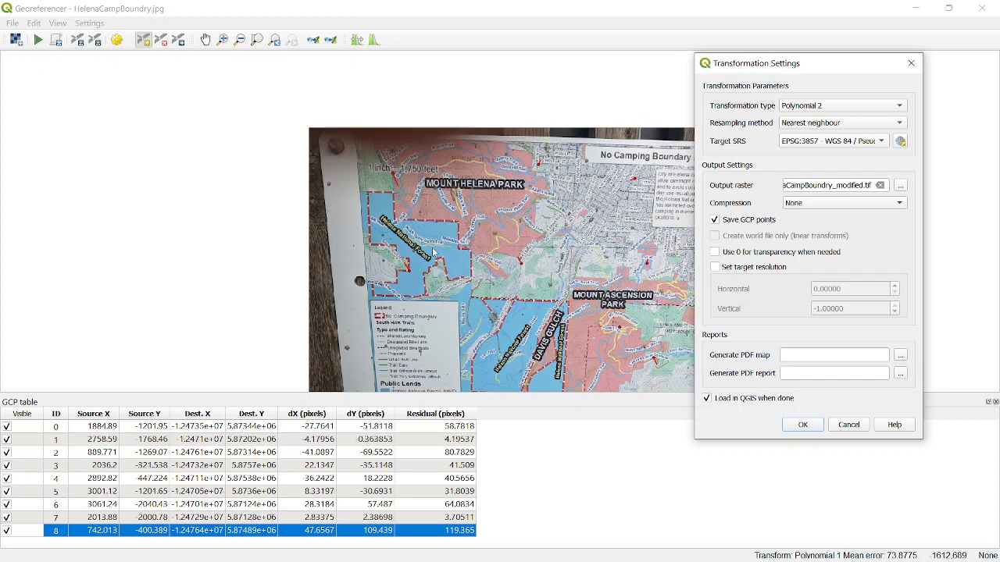
left_click(802, 426)
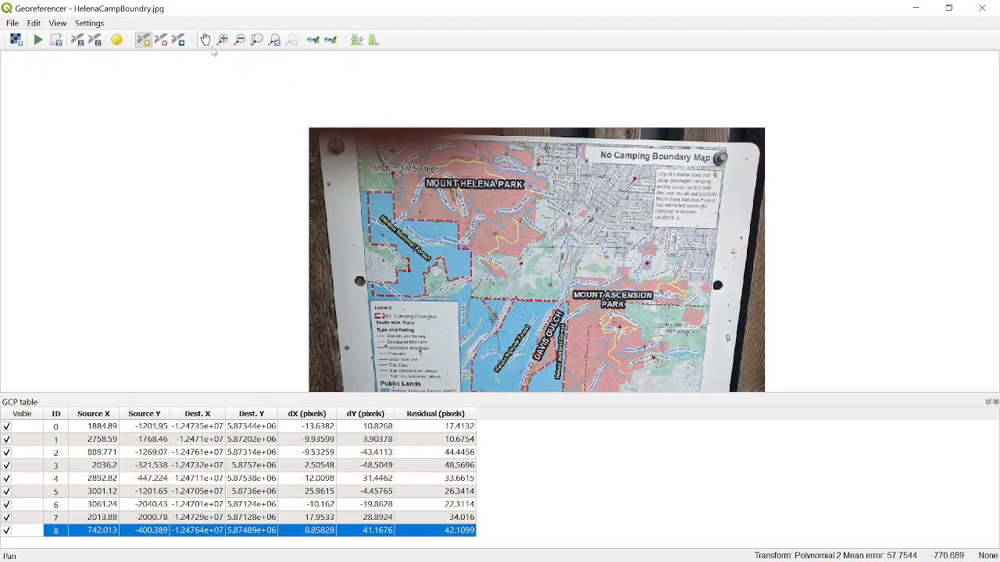
Try Polynomial 3 as the transformation type for the control points
left_click(116, 40)
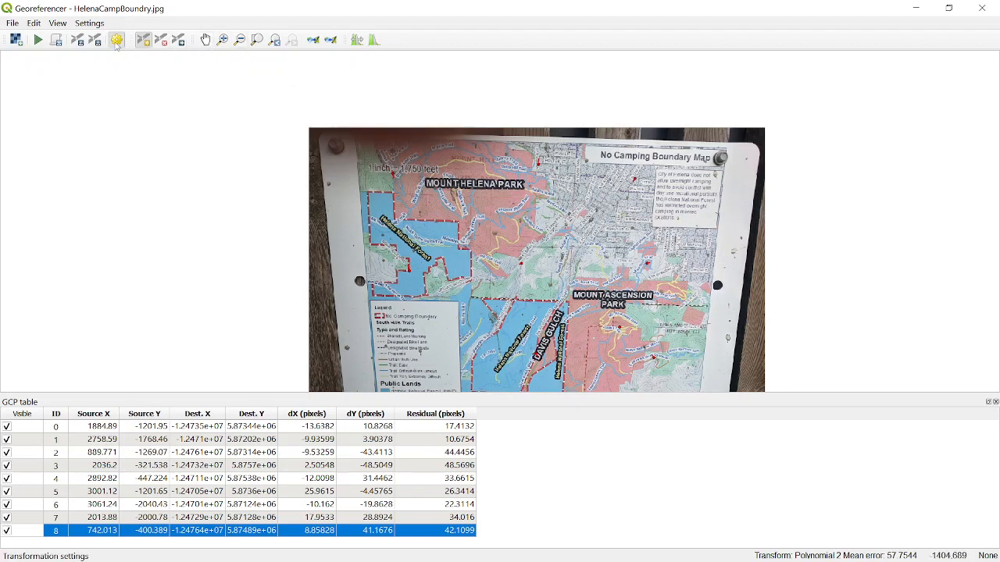
left_click(834, 110)
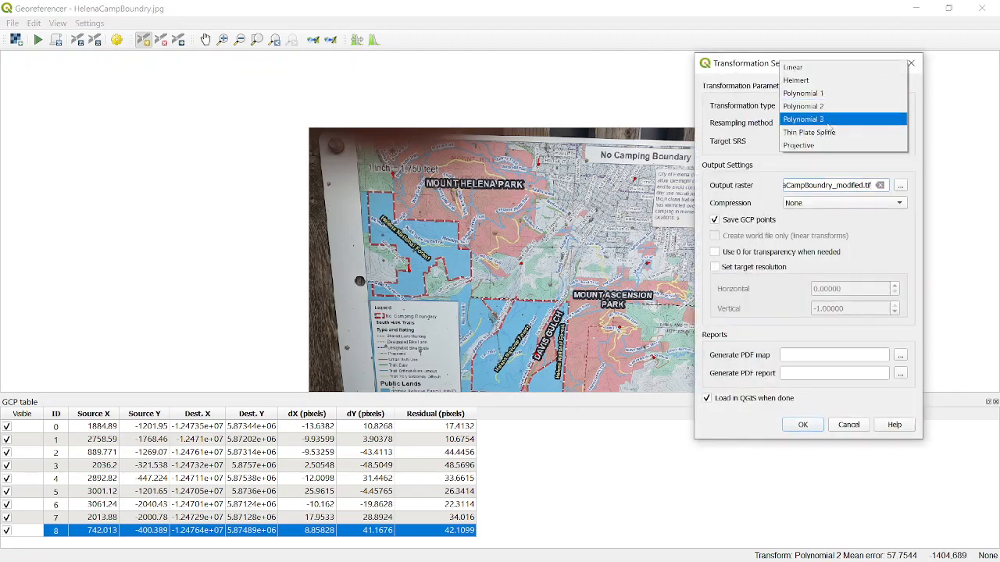
left_click(834, 133)
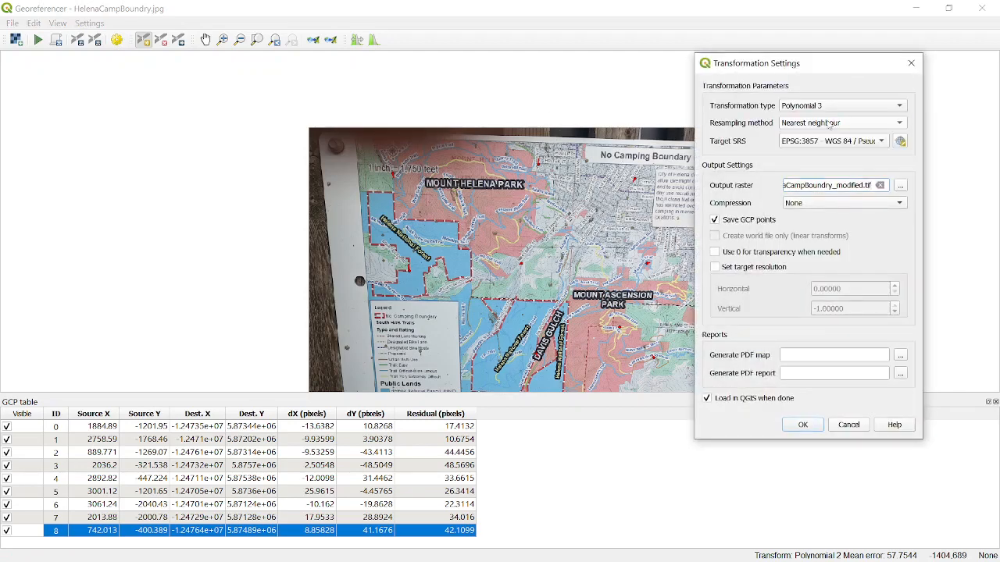
left_click(803, 426)
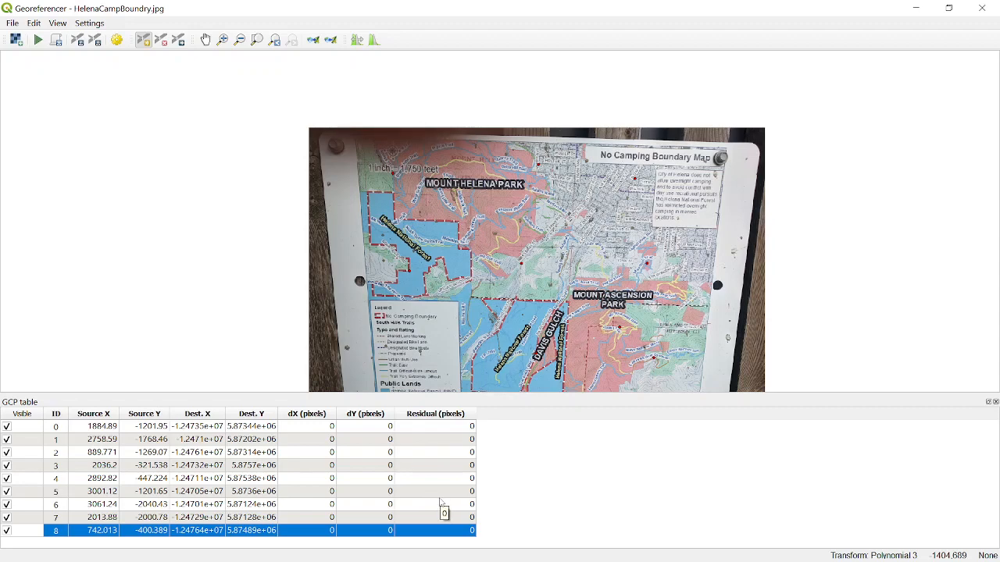
Return the transformation type to Polynomial 1, keeping nearest neighbour resampling and the EPSG:3857 target
left_click(117, 39)
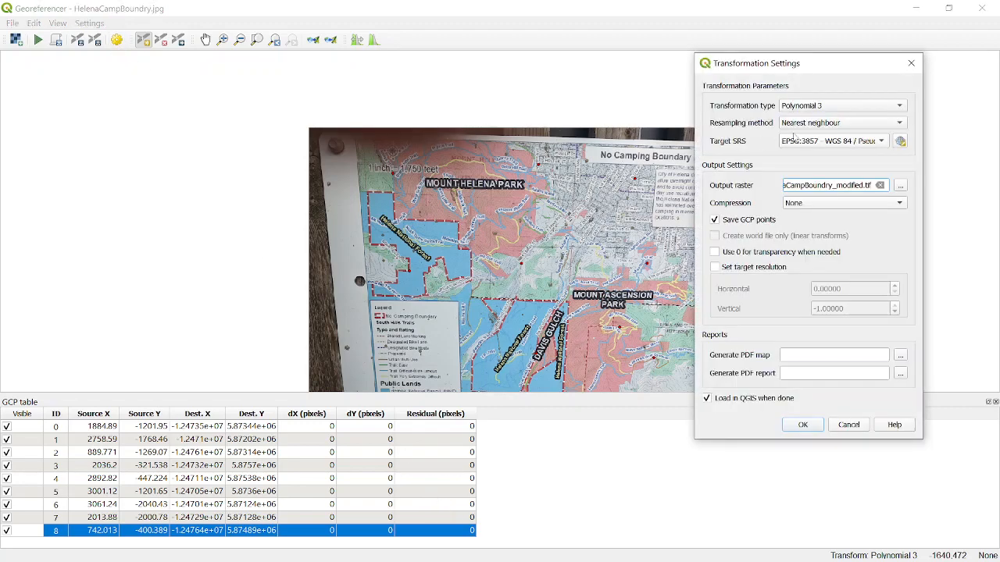
left_click(841, 111)
left_click(830, 86)
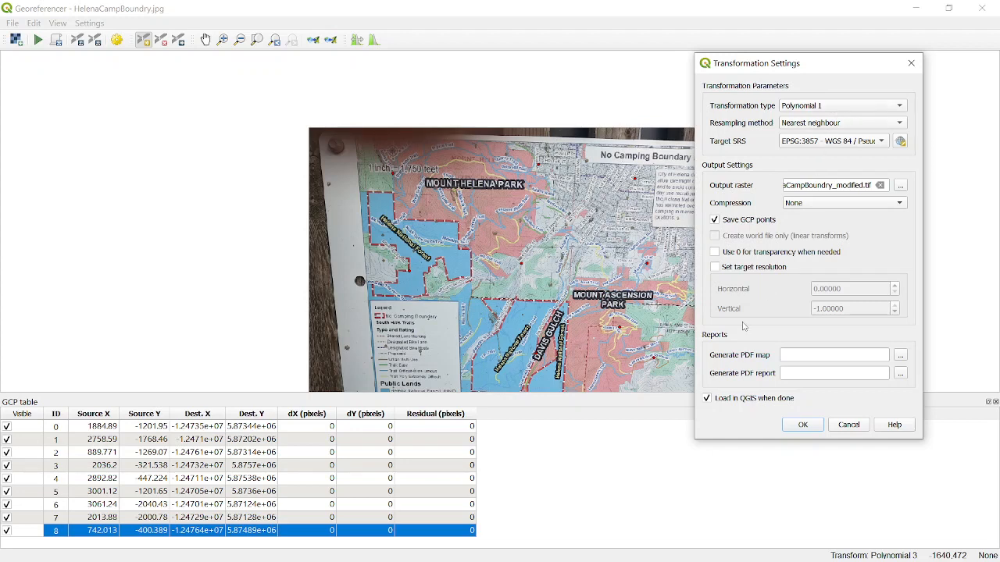
left_click(802, 425)
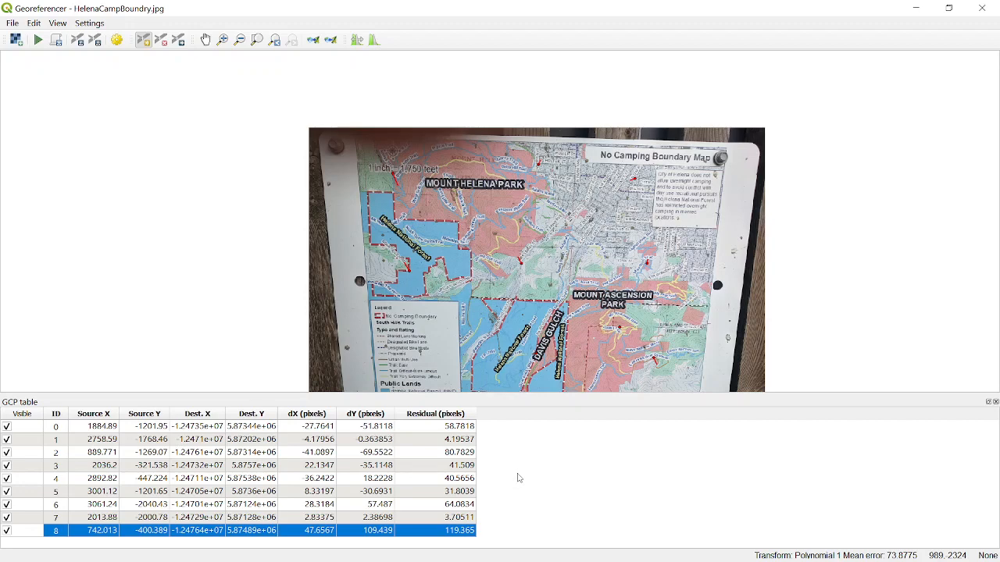
Save the ground control points as HelenaCampBoundry.jpg.points in the LRES 505 folder
scroll(573, 295, "up", 1)
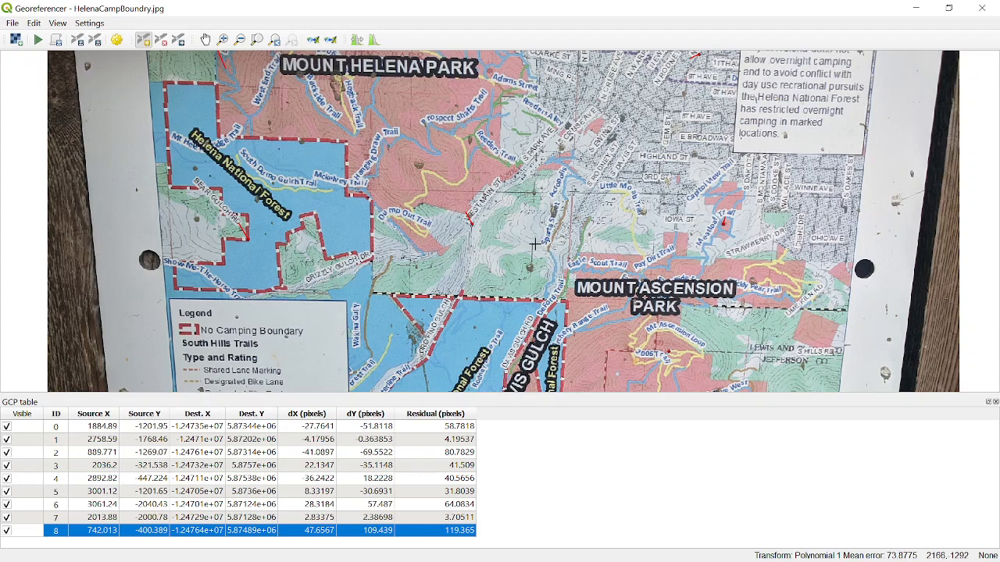
scroll(530, 249, "down", 1)
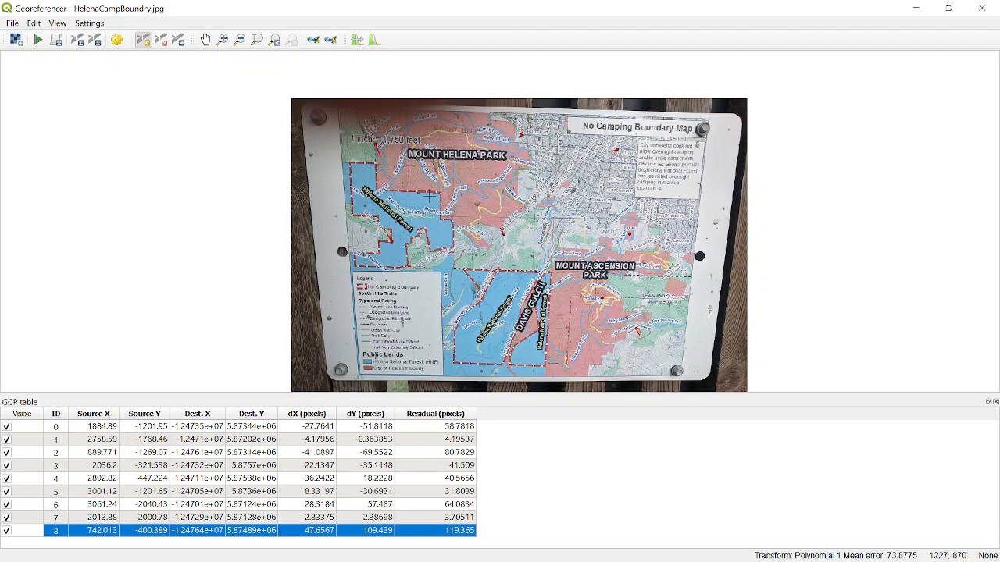
left_click(92, 42)
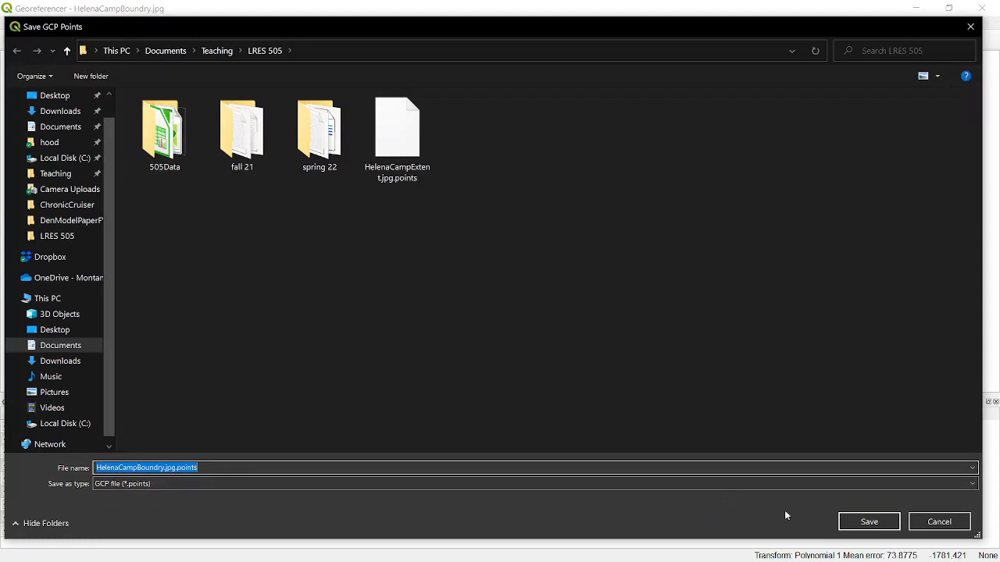
left_click(871, 522)
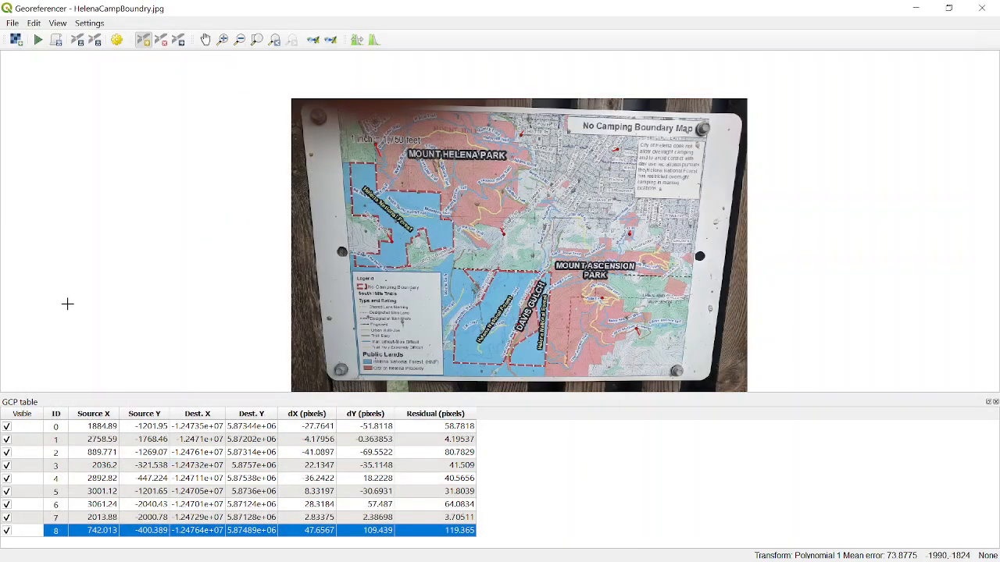
Run the georeferencing of HelenaCampBoundry.jpg and close the Georeferencer to return to the main map
left_click(38, 40)
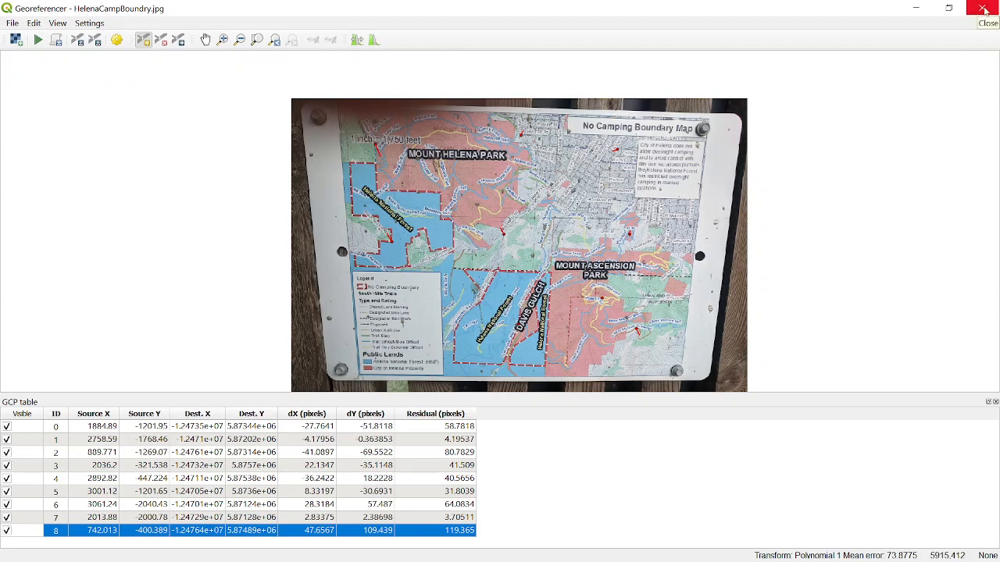
left_click(982, 9)
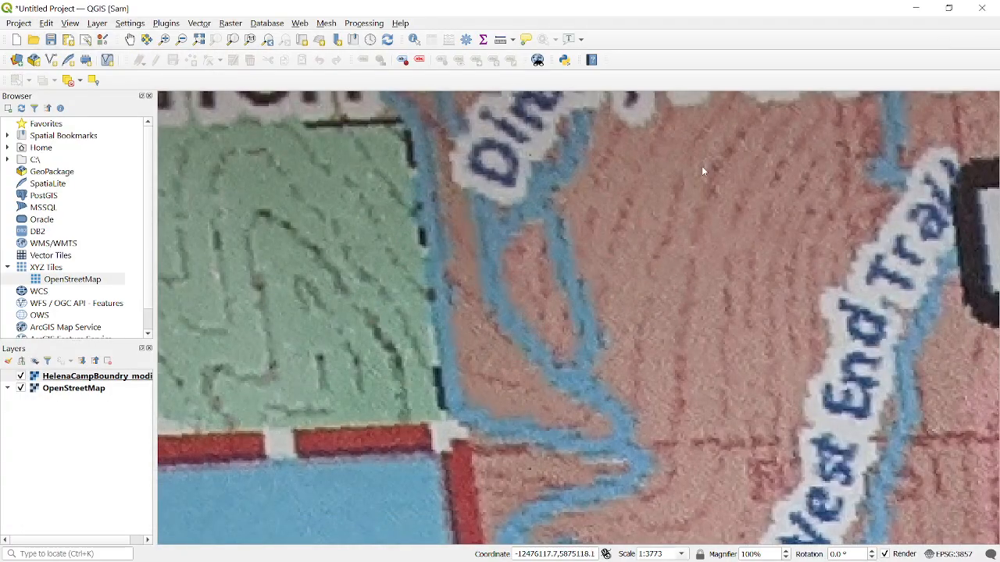
Compare the full extent of the HelenaCampBoundry_modified layer with OpenStreetMap by hiding the layer and showing it again
scroll(491, 245, "down", 2)
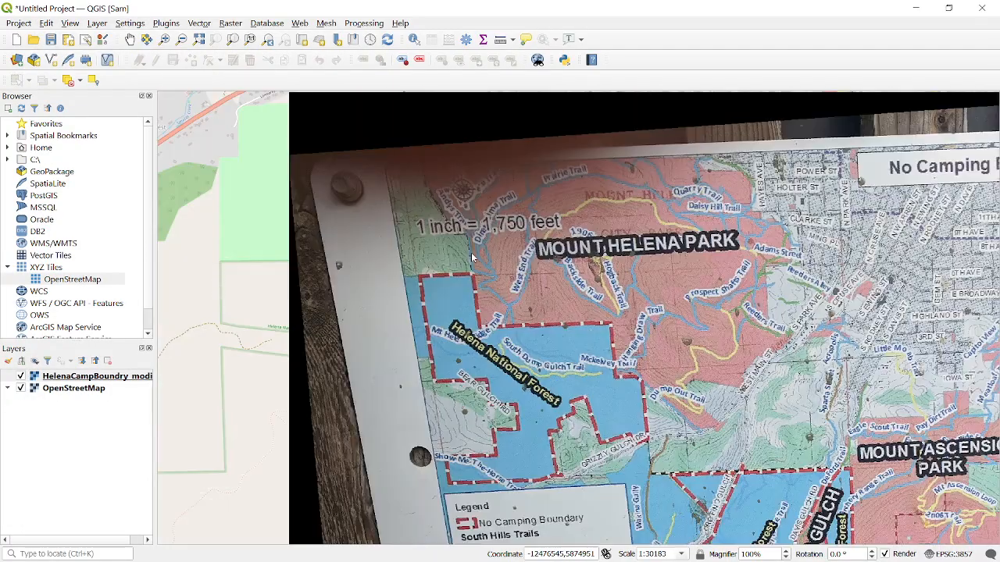
scroll(472, 257, "down", 1)
scroll(458, 250, "down", 1)
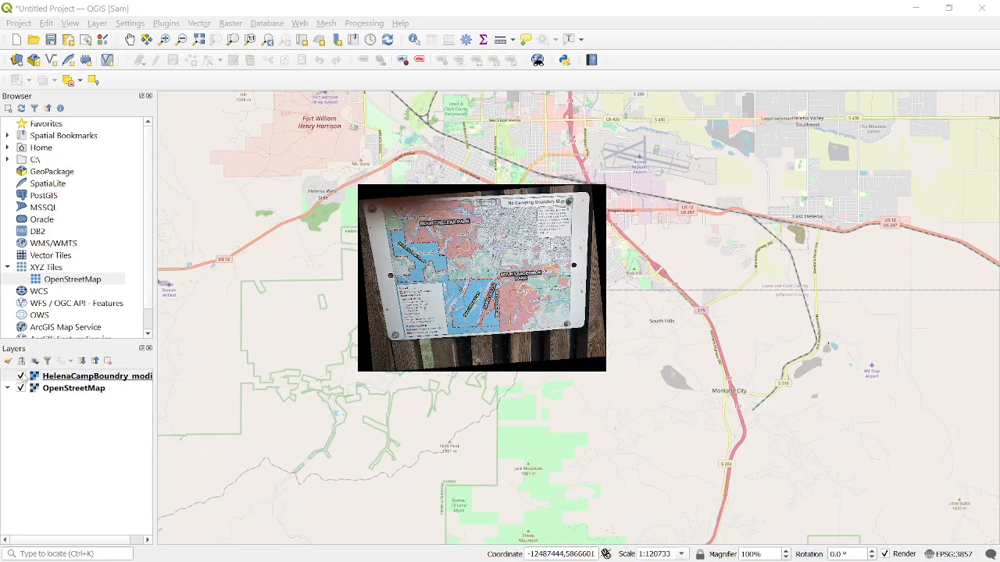
left_click(21, 377)
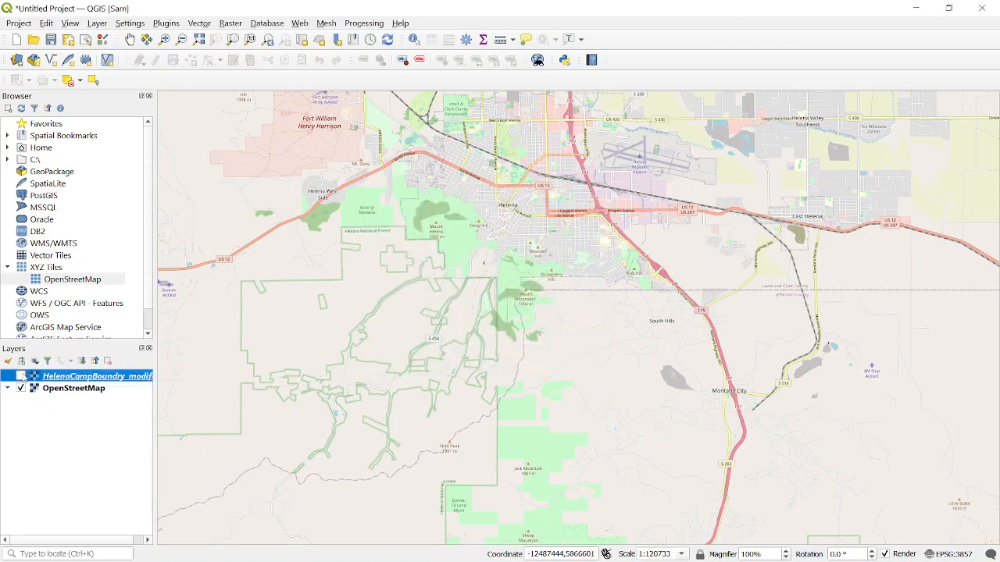
left_click(21, 377)
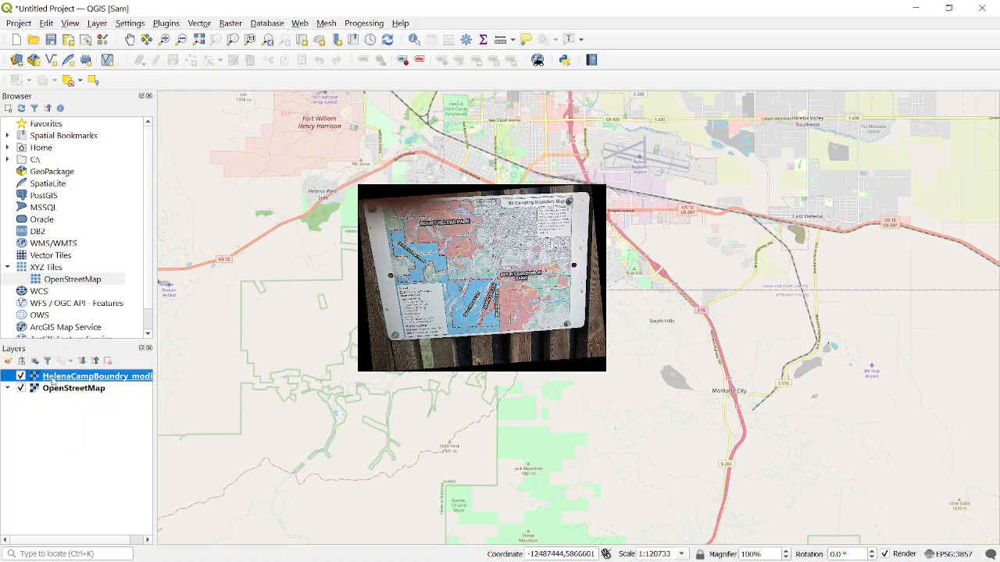
Set the global opacity of the HelenaCampBoundry_modified layer to 33.5 %
double_click(53, 380)
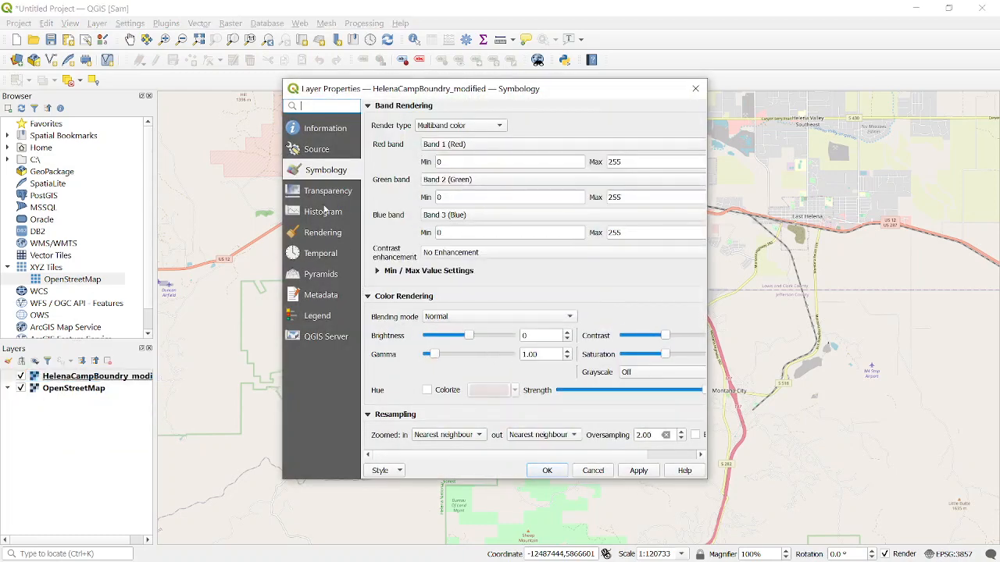
left_click(319, 198)
left_click_drag(640, 128, 464, 133)
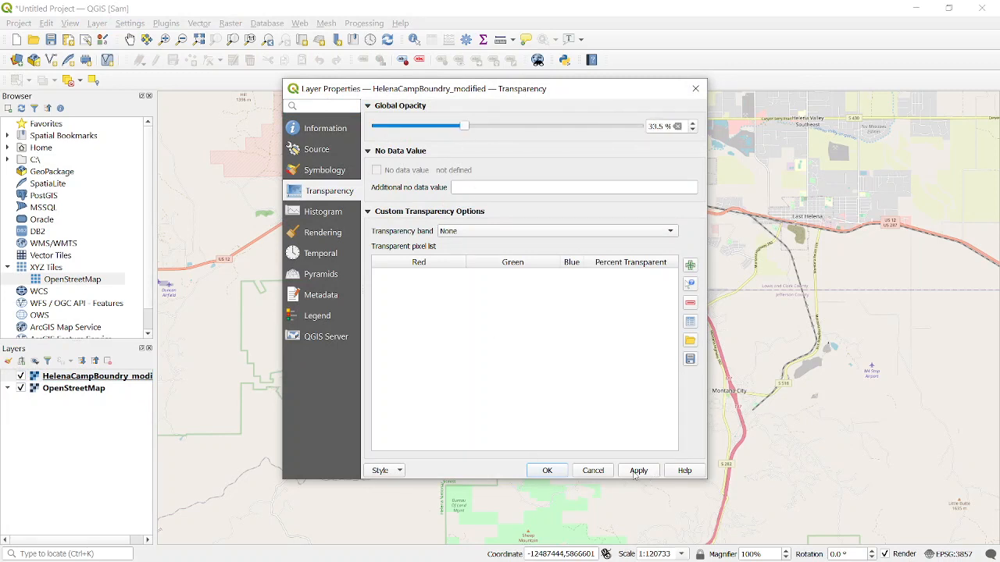
left_click(547, 471)
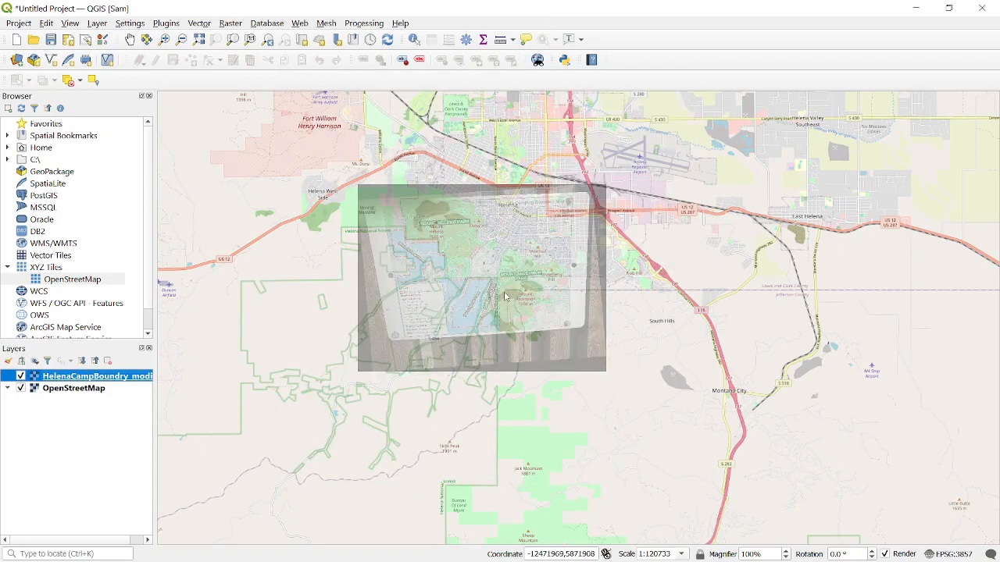
Examine how the semi-transparent camp boundary map lines up with OpenStreetMap, switching the photo layer off and on
scroll(503, 231, "up", 2)
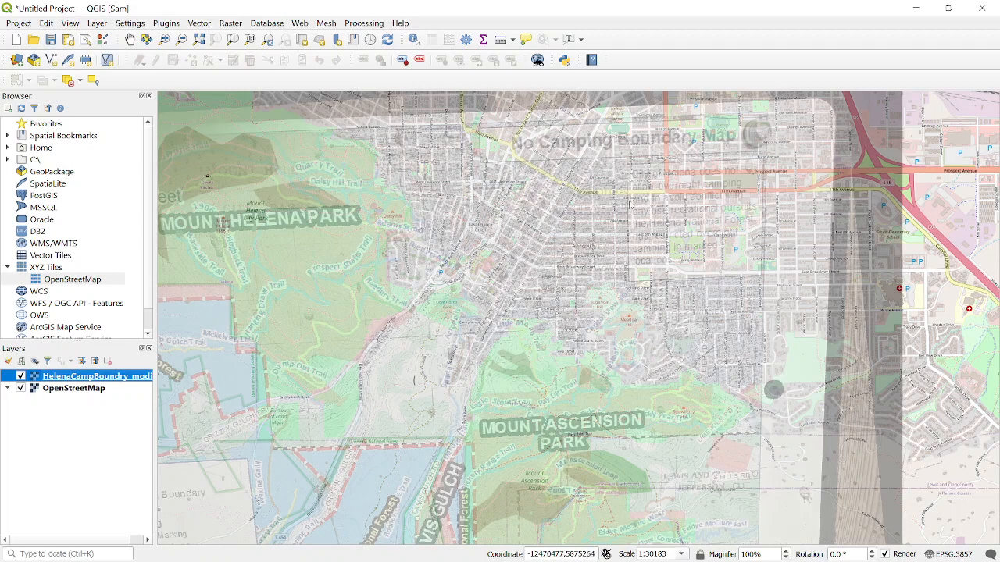
scroll(637, 196, "down", 1)
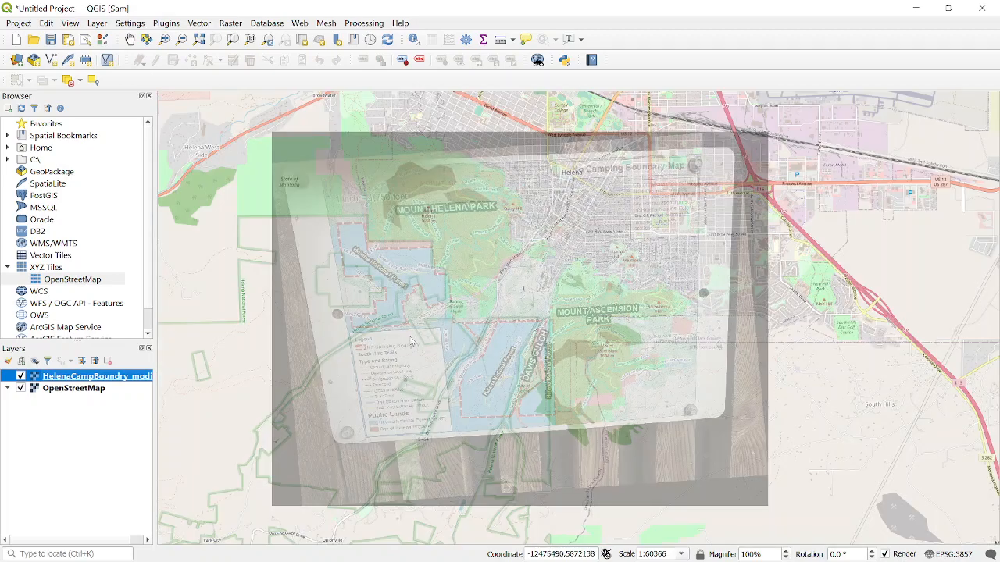
scroll(414, 341, "up", 1)
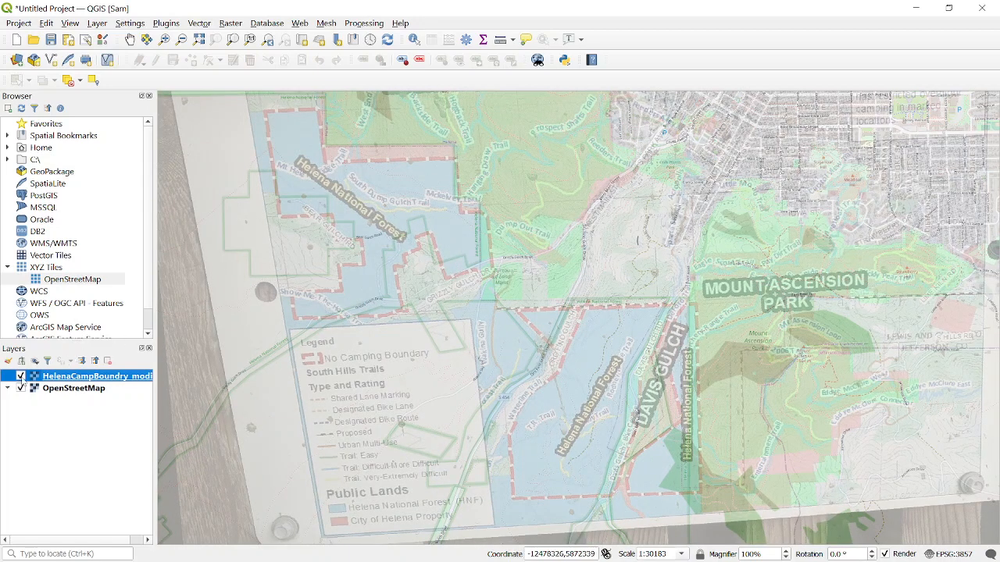
left_click(20, 376)
left_click(21, 376)
scroll(364, 272, "down", 1)
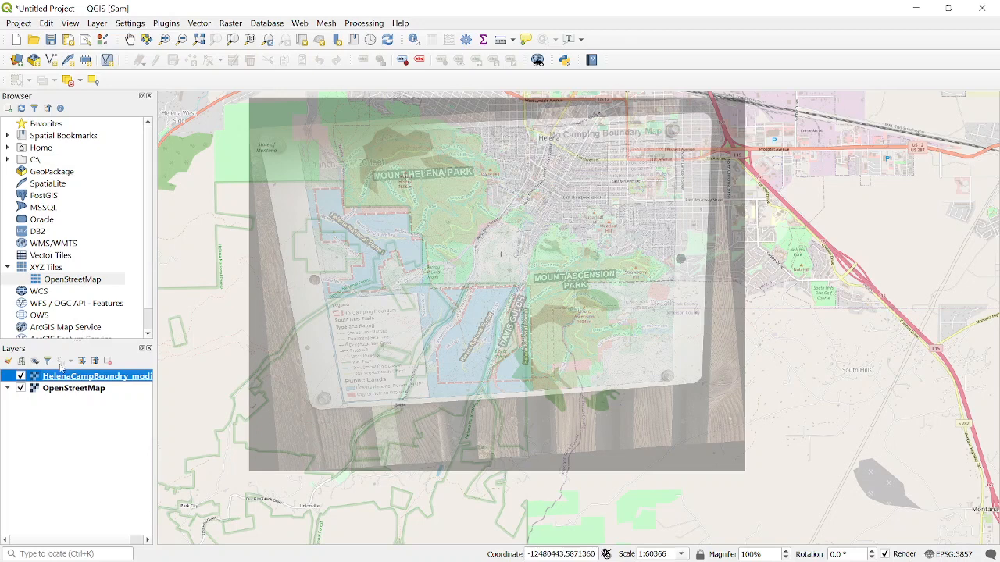
View the georeferenced photo without the OpenStreetMap layer, restore the basemap, and inspect the alignment around the Helena National Forest boundary
left_click(20, 389)
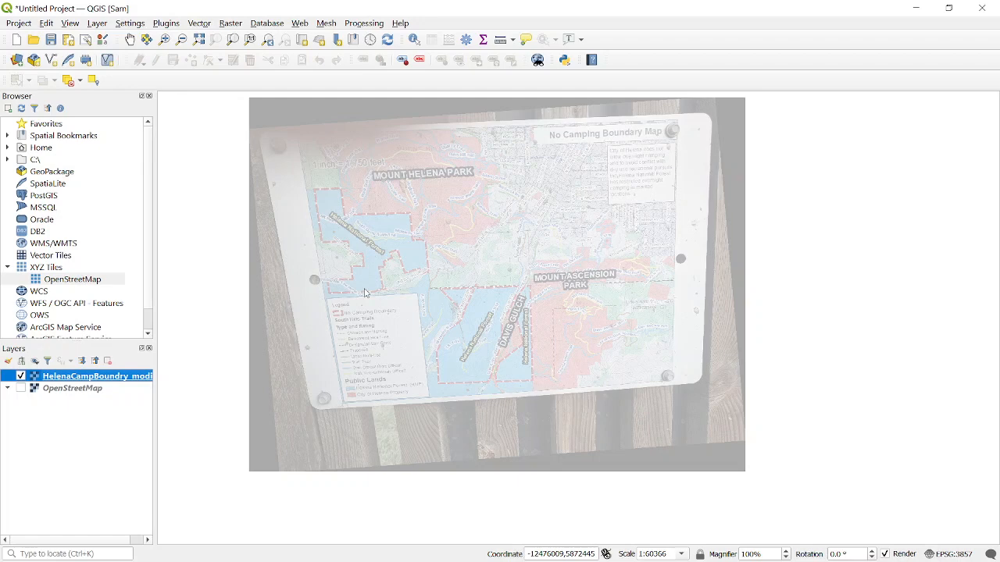
left_click(21, 388)
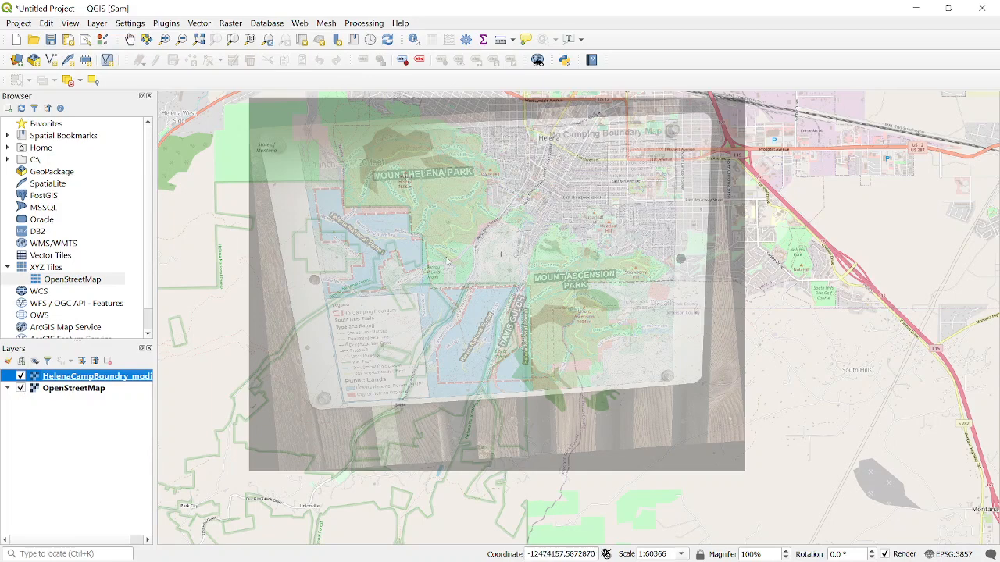
scroll(385, 245, "up", 1)
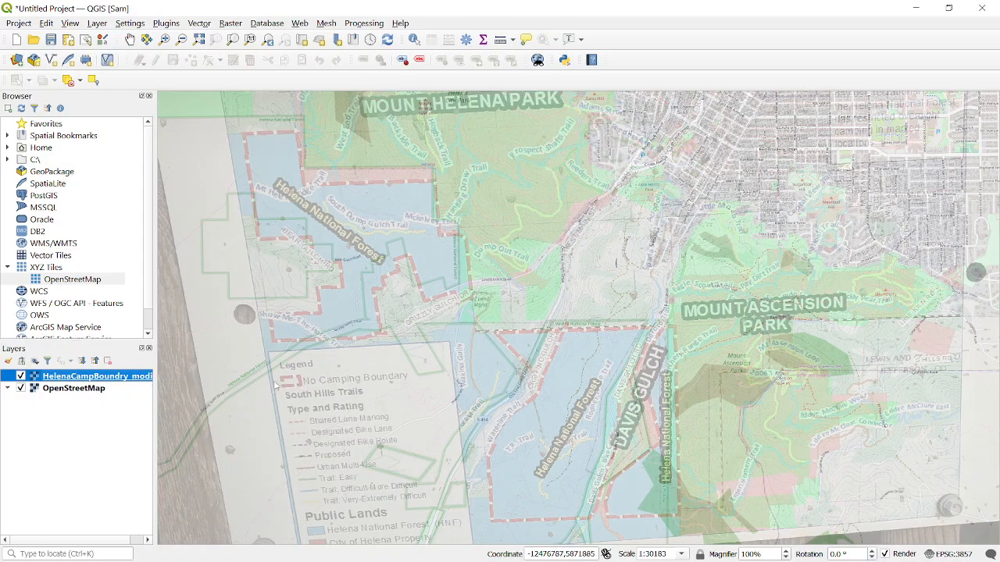
scroll(267, 339, "down", 1)
scroll(289, 310, "up", 1)
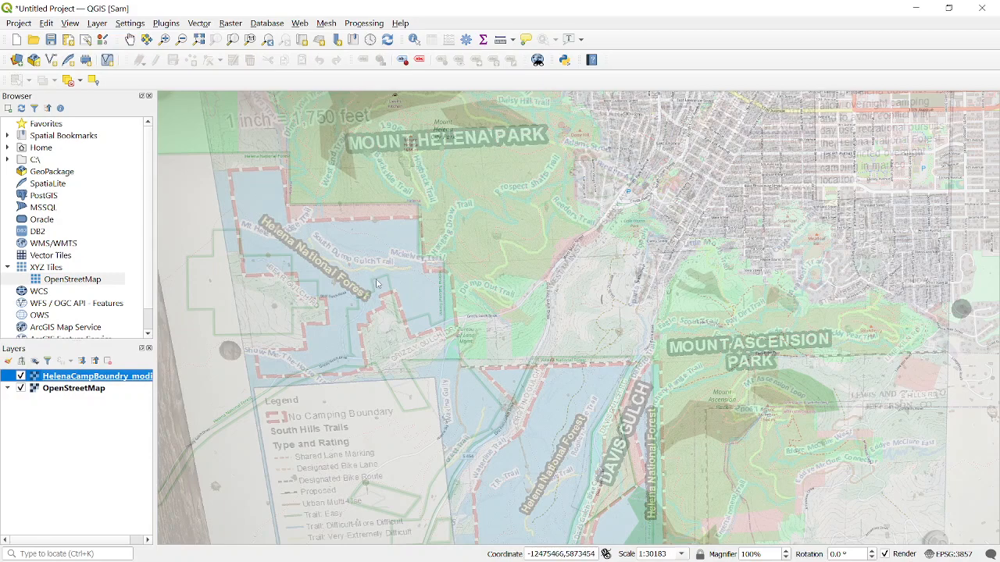
scroll(376, 283, "down", 1)
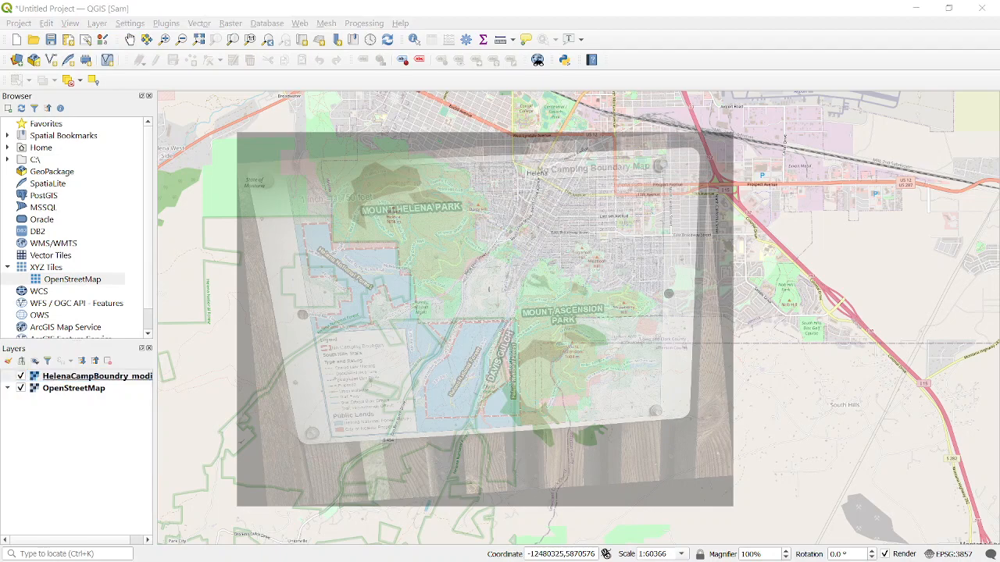
Switch to the web browser and display the 1599_Guyana_Hondius.jpg map from Wikimedia
left_click_drag(150, 325, 534, 5)
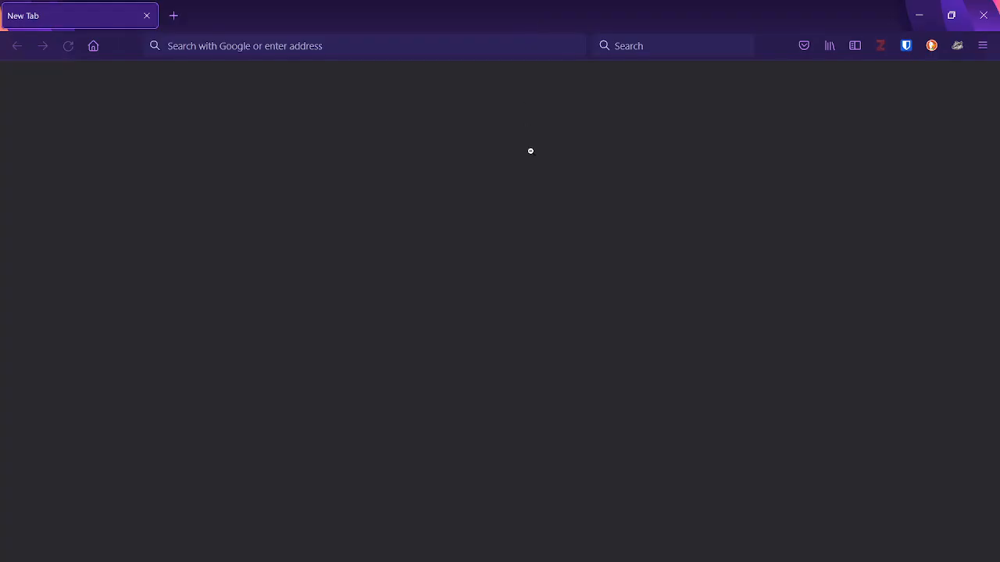
left_click_drag(530, 151, 530, 151)
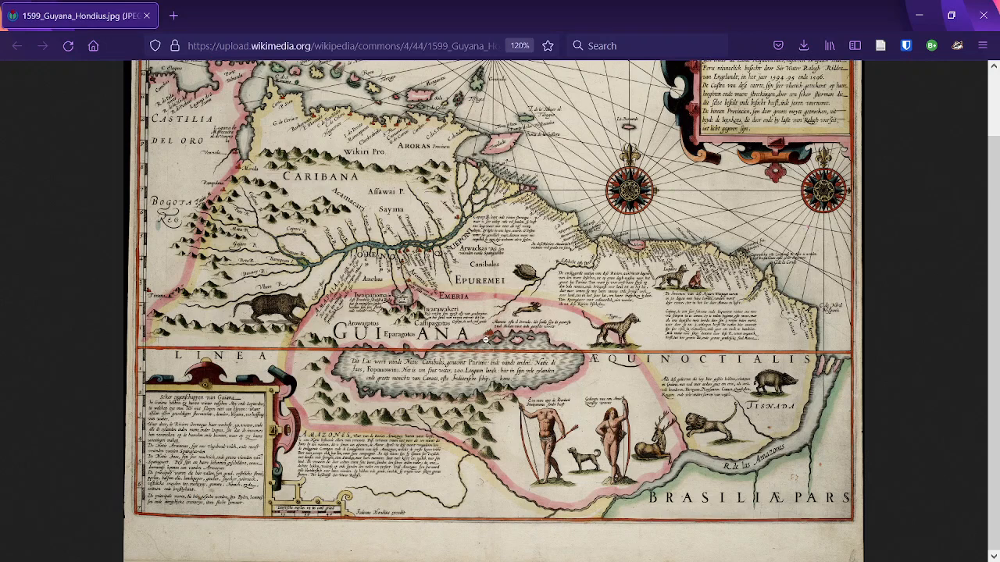
left_click(496, 295)
left_click(496, 295)
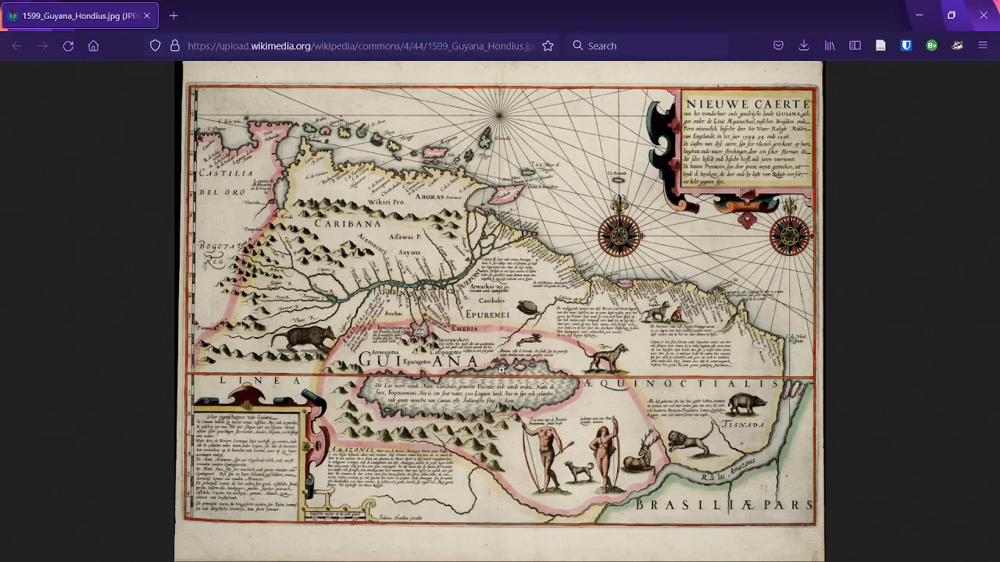
Examine the Guiana region and the area around the Brasilia label of the 1599 map at larger magnifications
key("ctrl+plus")
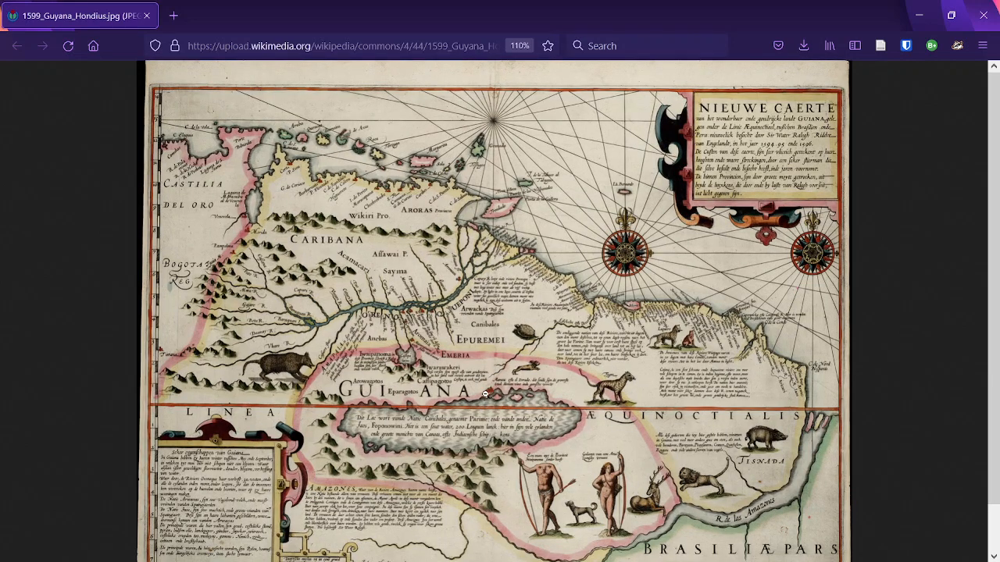
key("ctrl+plus")
key("ctrl+plus")
key("ctrl+plus")
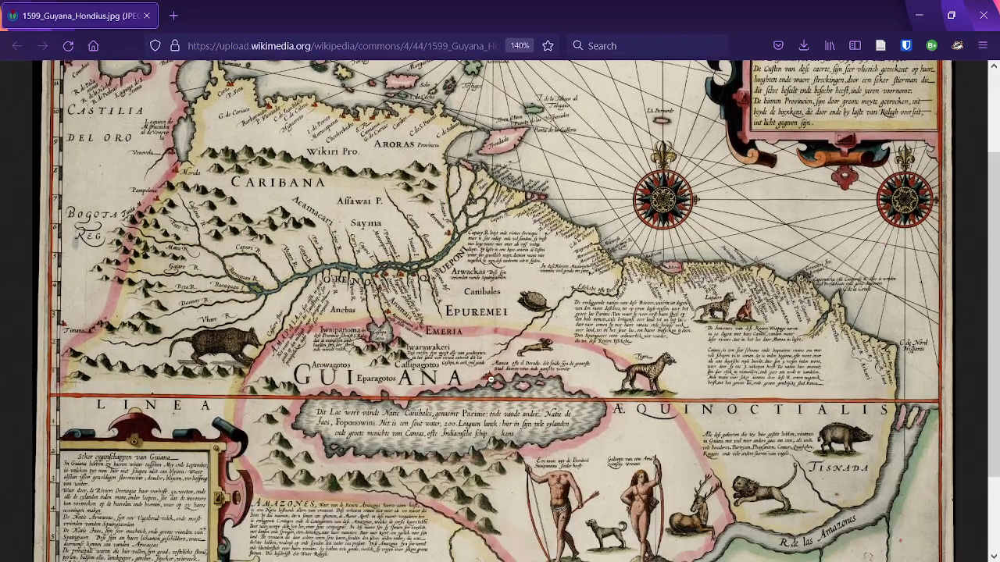
left_click(490, 379)
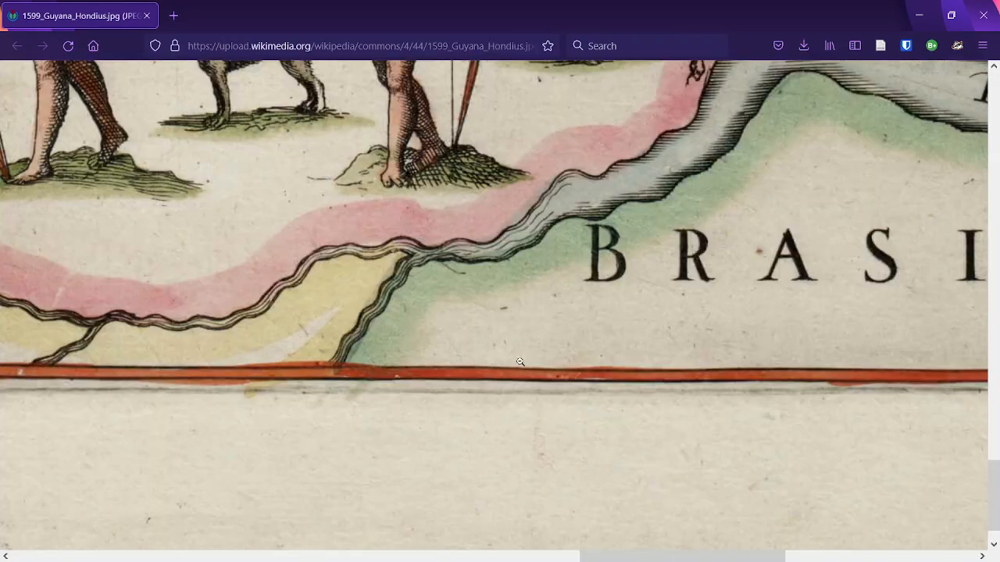
key("ctrl+minus")
key("ctrl+minus")
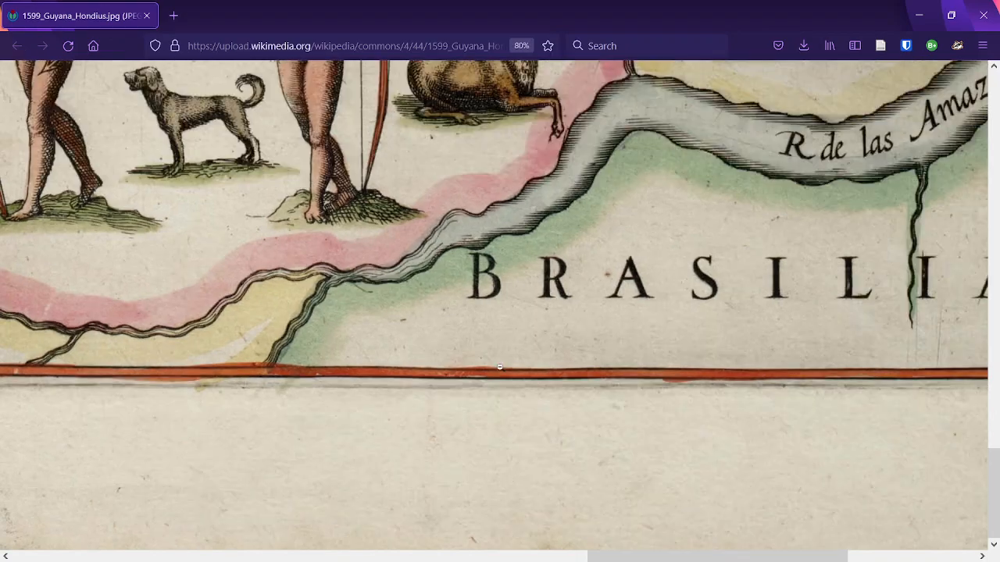
Enlarge the 1599 map to 230% around the Parime lake and the Guiana label to examine them
key("ctrl+0")
key("ctrl+plus")
key("ctrl+plus")
key("ctrl+plus")
key("ctrl+plus")
key("ctrl+plus")
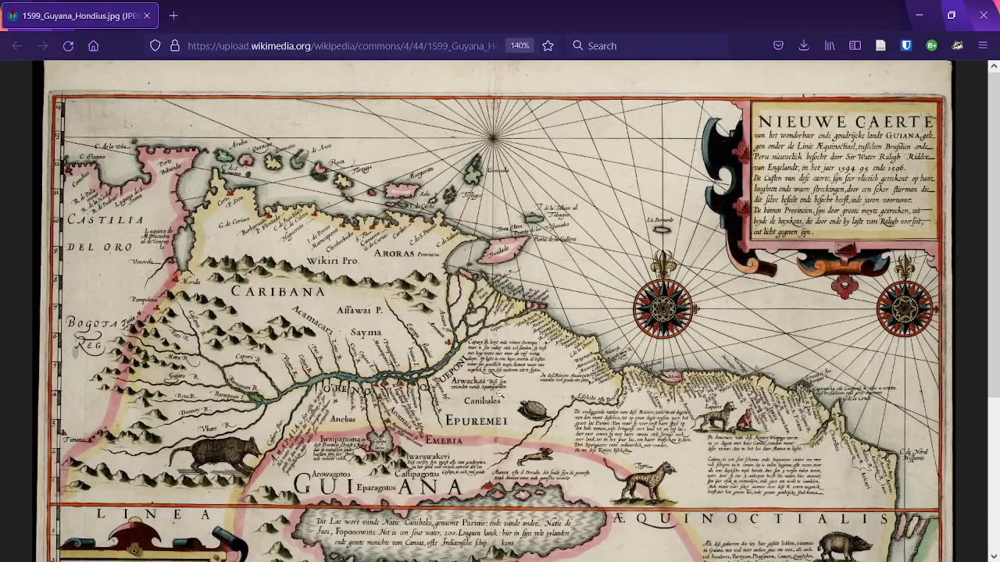
scroll(500, 484, "down", 5)
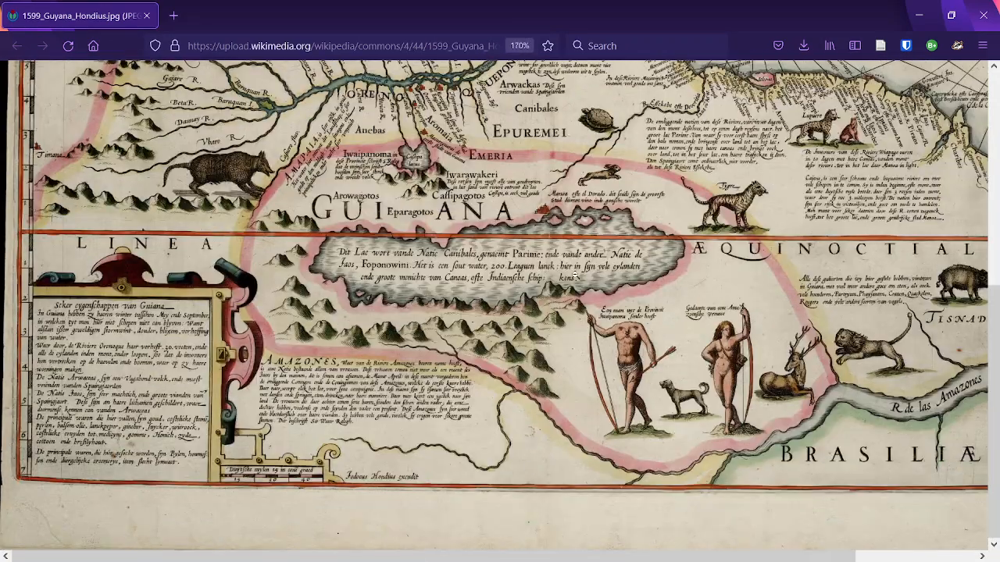
key("ctrl+plus")
key("ctrl+plus")
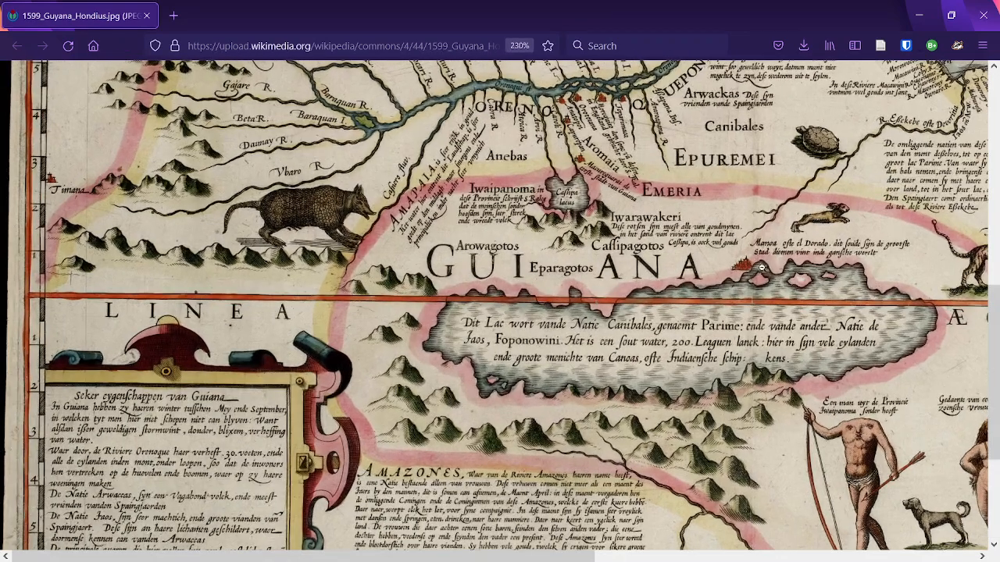
left_click_drag(527, 553, 606, 553)
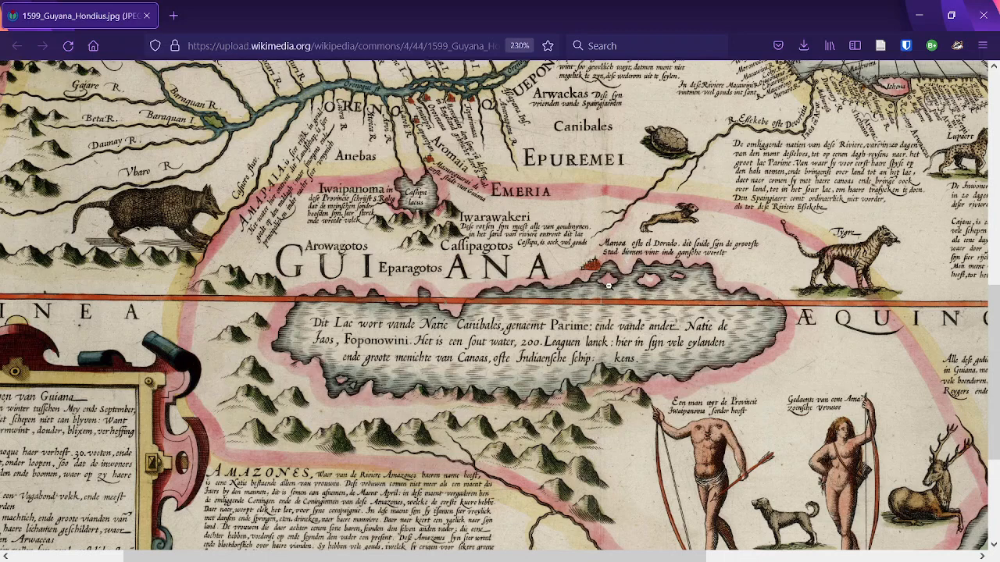
Inspect the area around the Tygre drawing at full size and return to the whole 1599 Guyana map
scroll(607, 285, "down", 3)
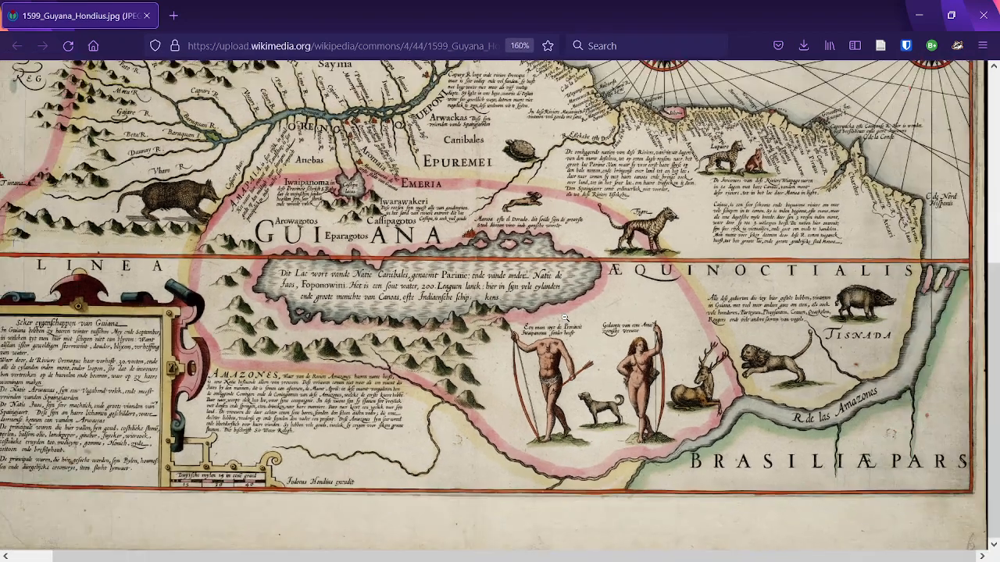
left_click(477, 243)
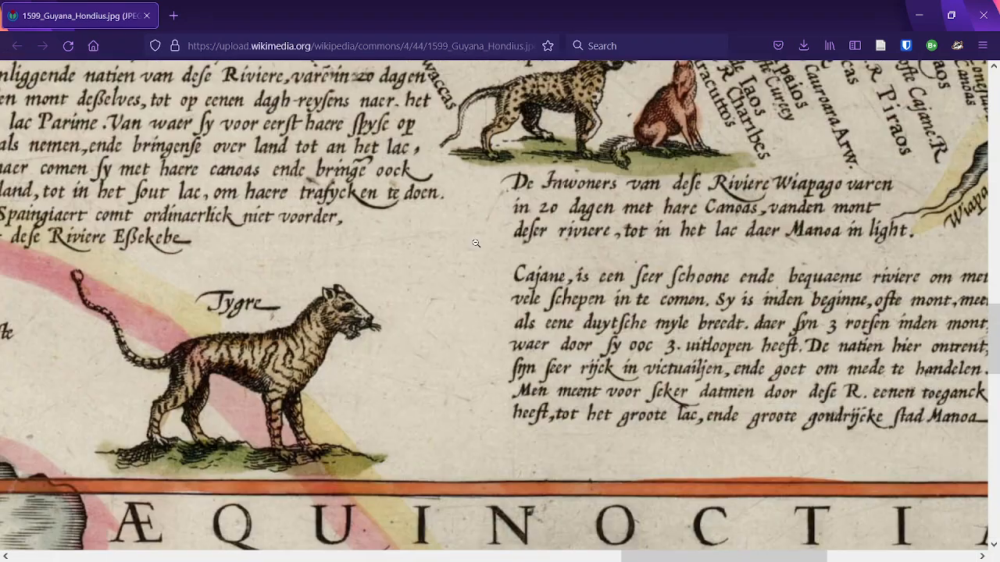
left_click(500, 292)
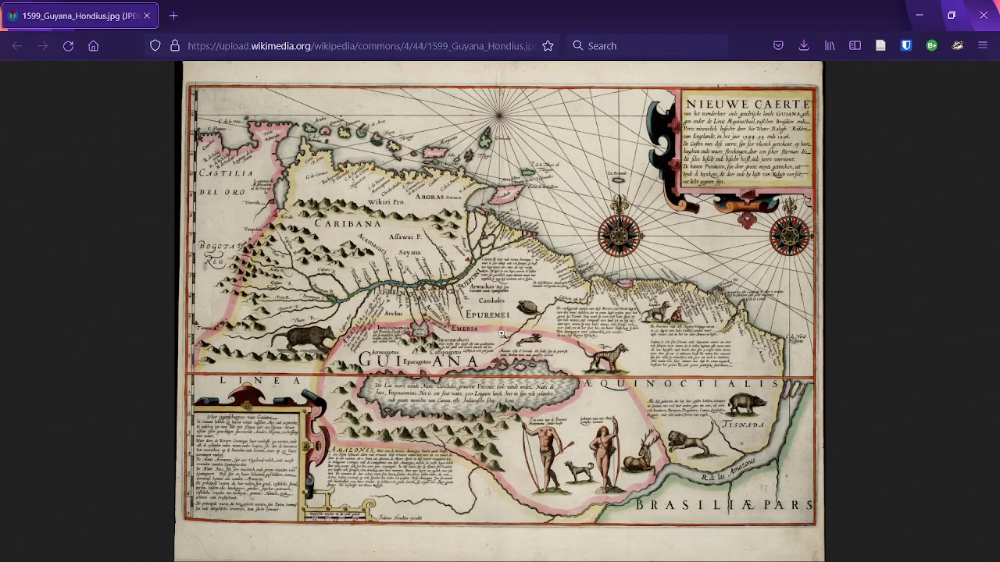